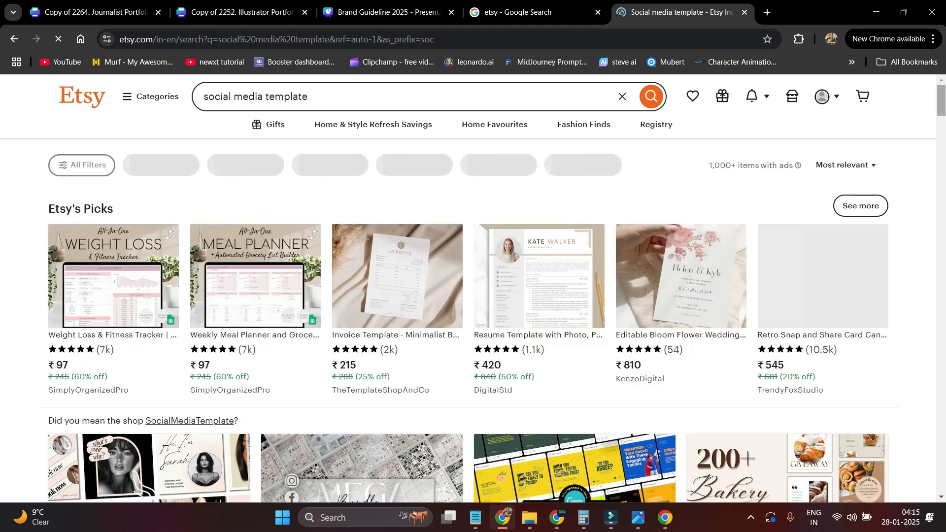
- Scroll the Etsy 'social media template' results down to the advertised Canva template bundle cards
{"action": "scroll", "coordinate": [473, 289], "scroll_direction": "down", "scroll_amount": 1}
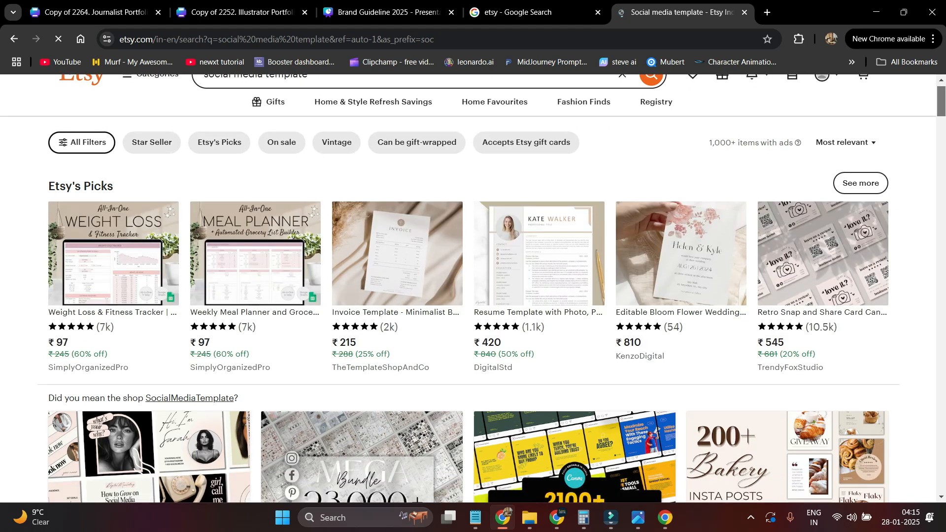
{"action": "scroll", "coordinate": [473, 288], "scroll_direction": "up", "scroll_amount": 1}
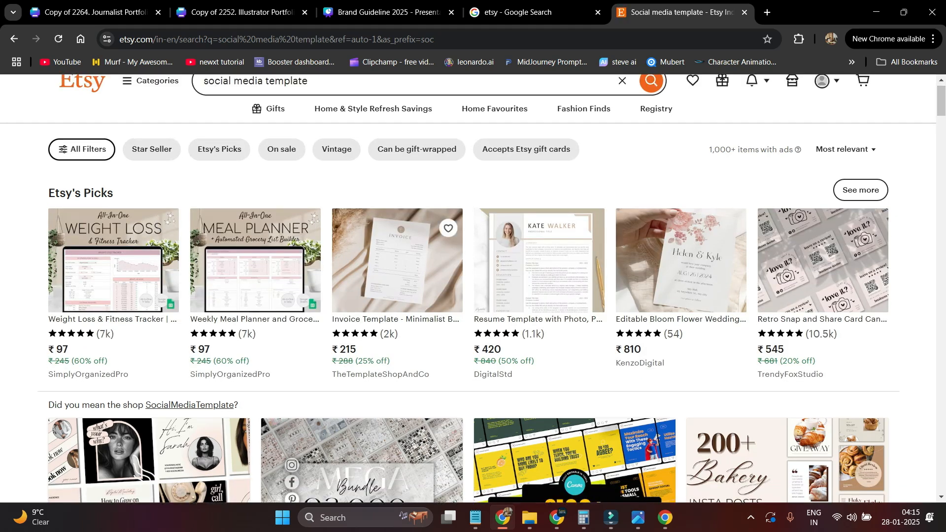
{"action": "scroll", "coordinate": [214, 348], "scroll_direction": "down", "scroll_amount": 5}
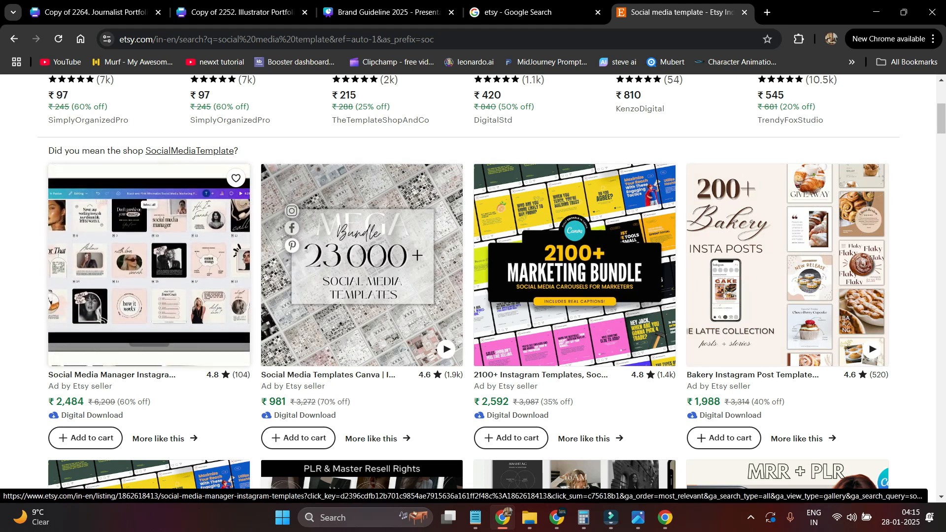
- Glance at the Social Media Manager listing, then view the ₹2,592 2100+ Instagram Templates bundle
{"action": "left_click", "coordinate": [214, 347]}
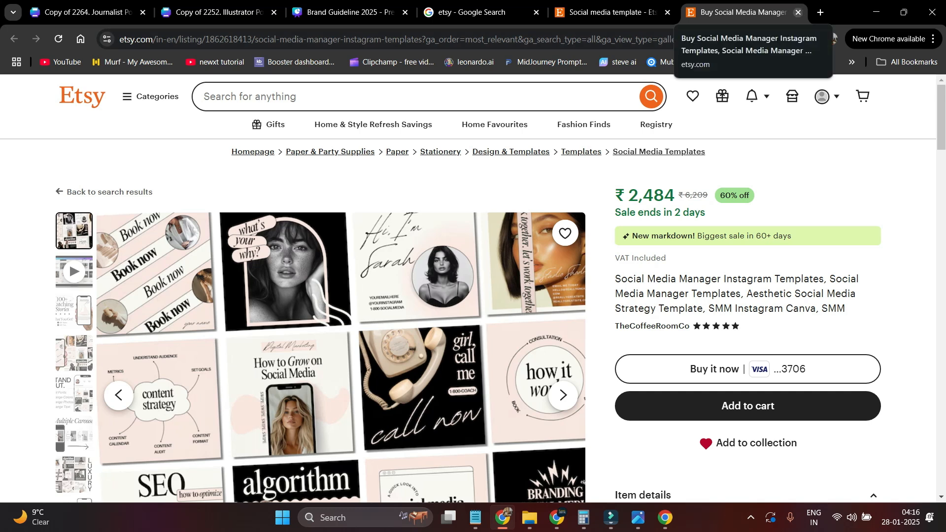
{"action": "left_click", "coordinate": [798, 13]}
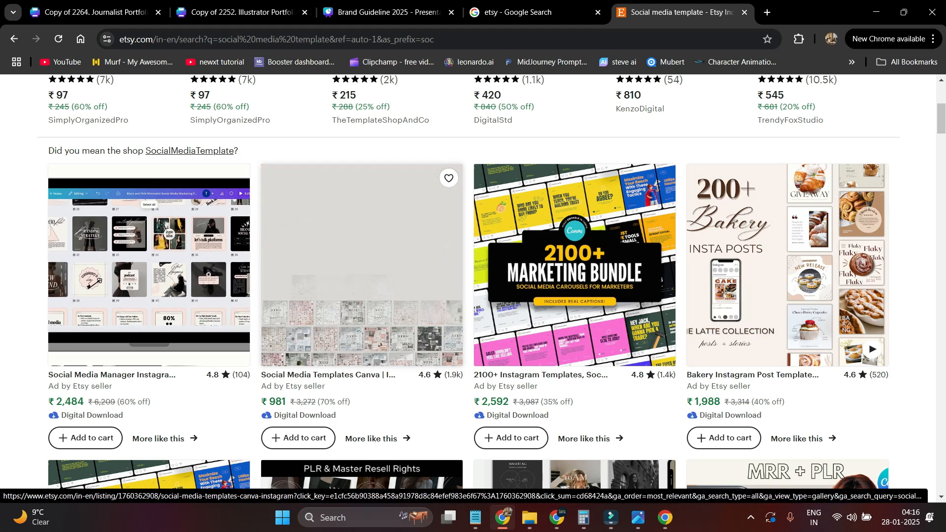
{"action": "left_click", "coordinate": [574, 266]}
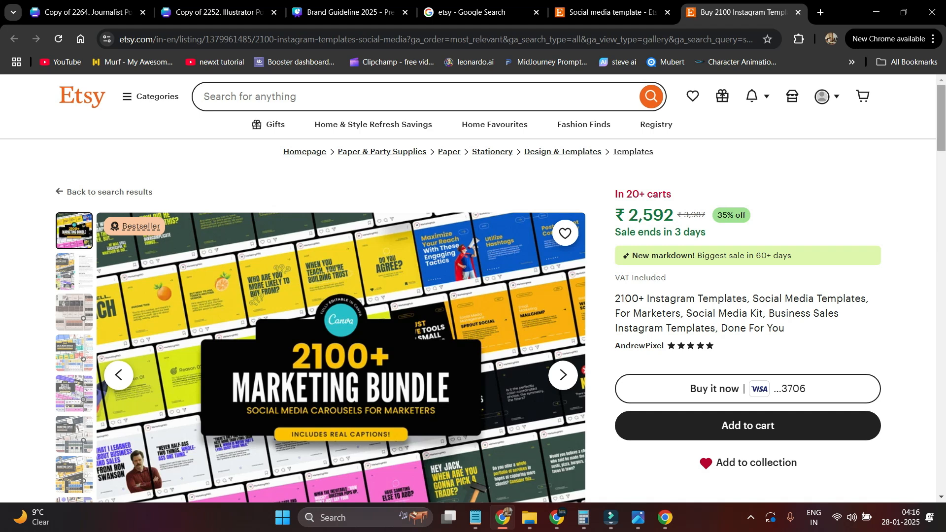
{"action": "scroll", "coordinate": [473, 288], "scroll_direction": "down", "scroll_amount": 5}
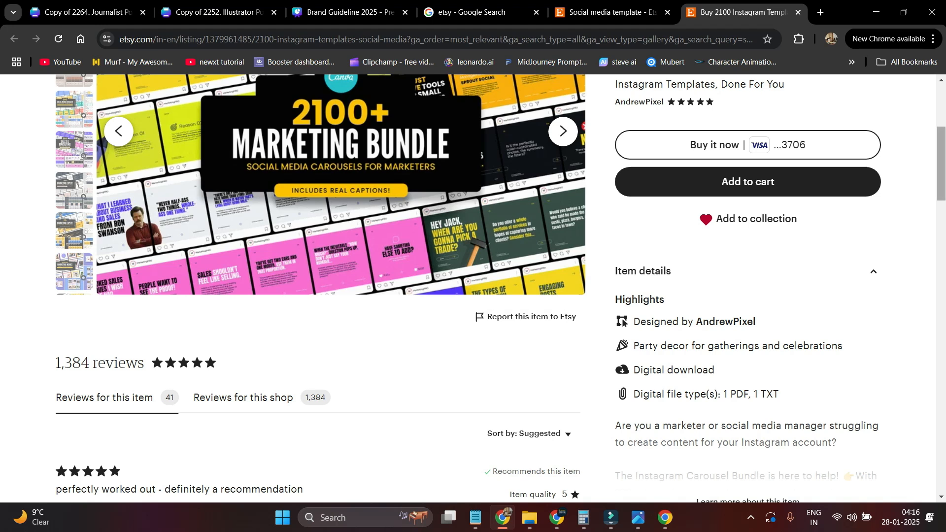
{"action": "scroll", "coordinate": [473, 289], "scroll_direction": "up", "scroll_amount": 5}
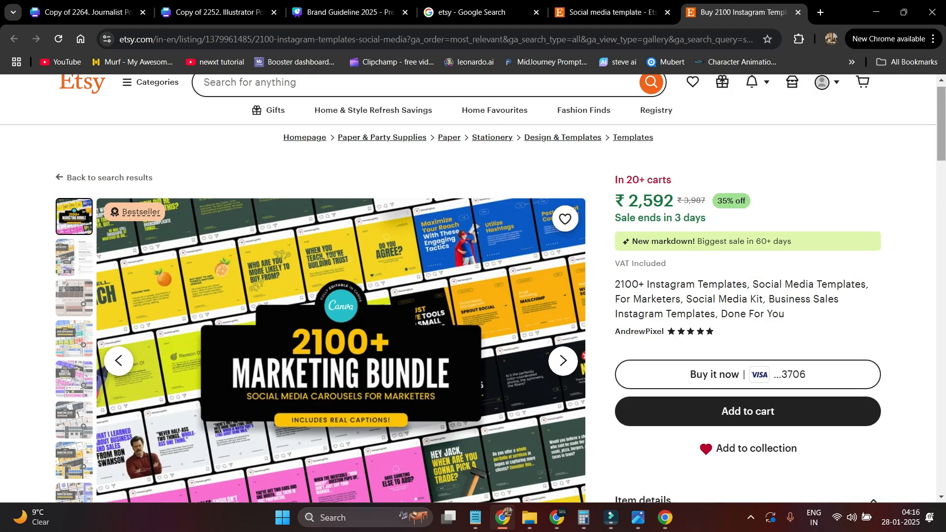
- Calculate 2592 × 2000 in Calculator
{"action": "left_click", "coordinate": [583, 517]}
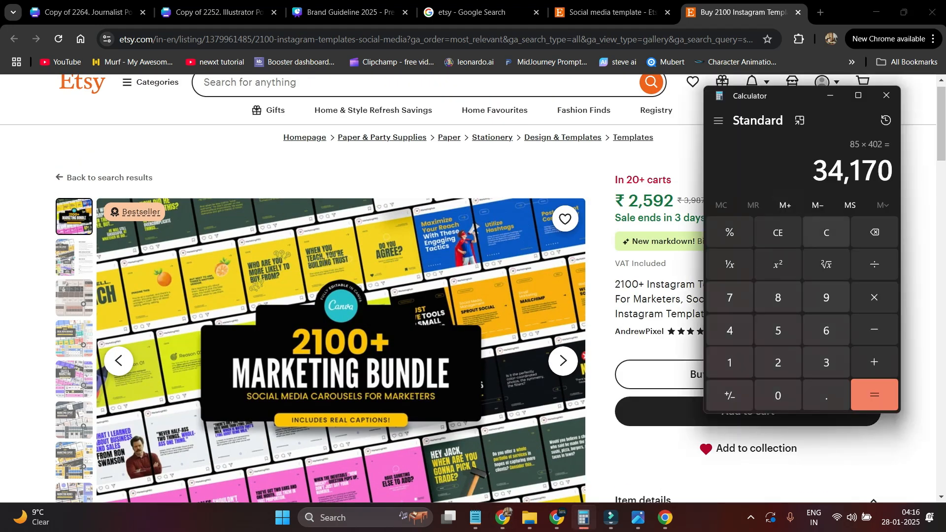
{"action": "left_click", "coordinate": [826, 233]}
{"action": "type", "text": "25"}
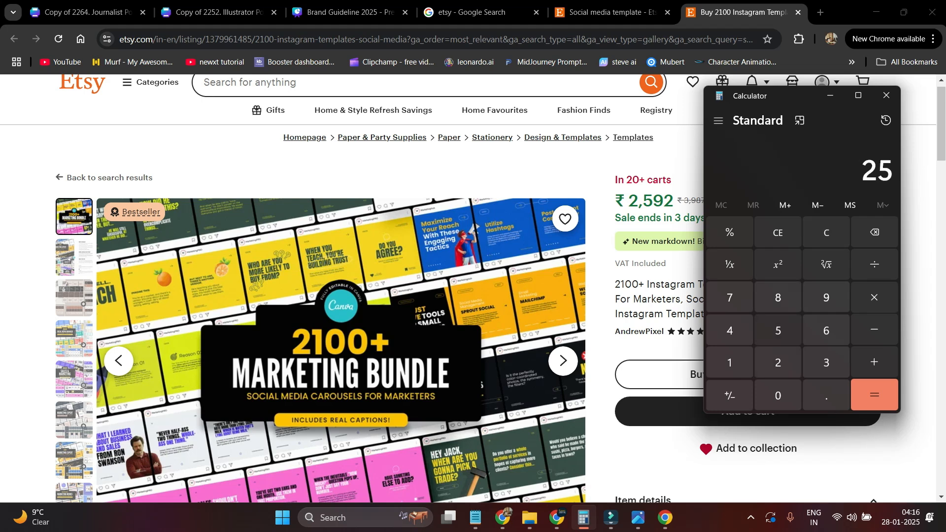
{"action": "type", "text": "92*2000"}
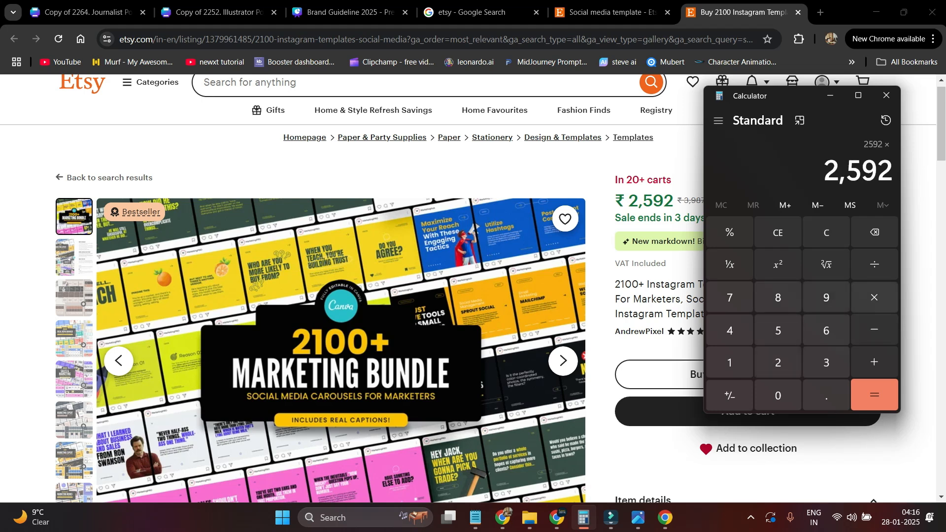
{"action": "key", "text": "Return"}
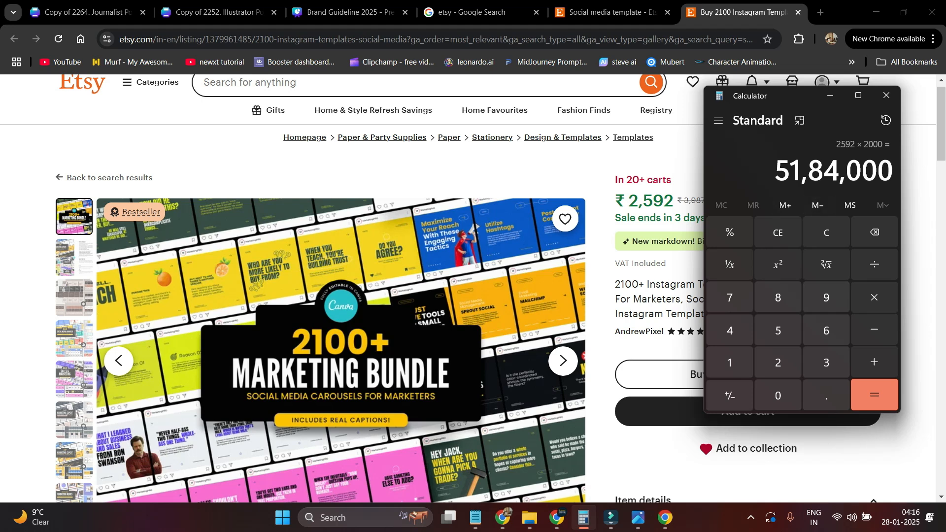
- Calculate 2592 × 20 = 51,840 on the keypad and return to the Etsy results
{"action": "left_click", "coordinate": [826, 232]}
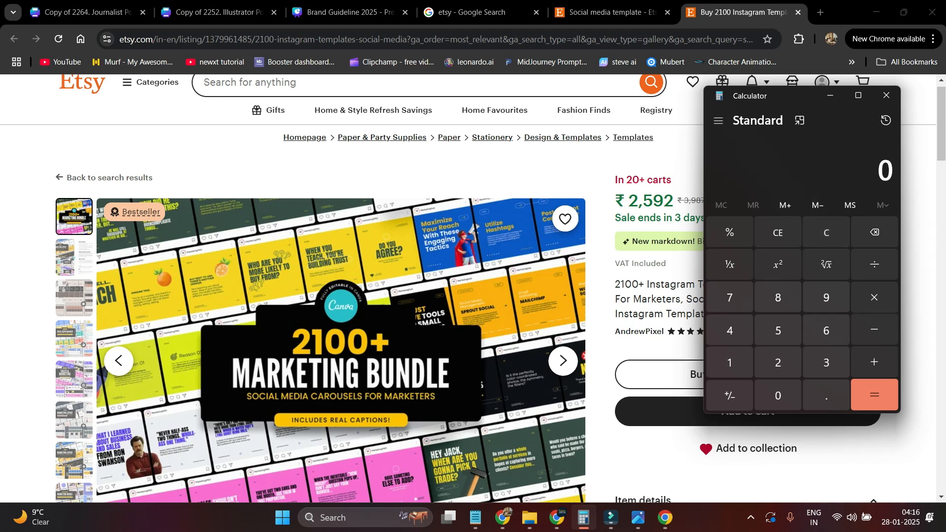
{"action": "left_click", "coordinate": [777, 362]}
{"action": "left_click", "coordinate": [778, 330]}
{"action": "left_click", "coordinate": [826, 297]}
{"action": "left_click", "coordinate": [778, 363]}
{"action": "left_click", "coordinate": [874, 297]}
{"action": "left_click", "coordinate": [778, 362]}
{"action": "left_click", "coordinate": [778, 395]}
{"action": "left_click", "coordinate": [874, 395]}
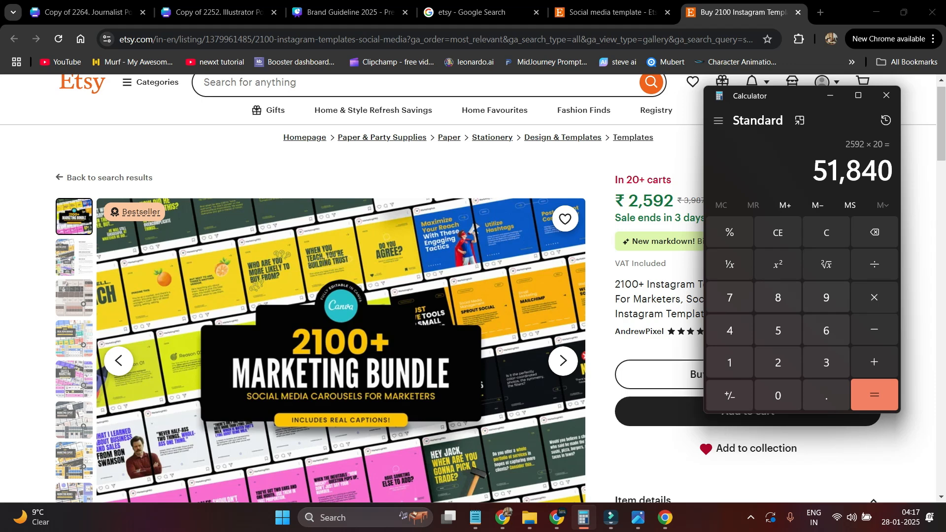
{"action": "left_click", "coordinate": [611, 12]}
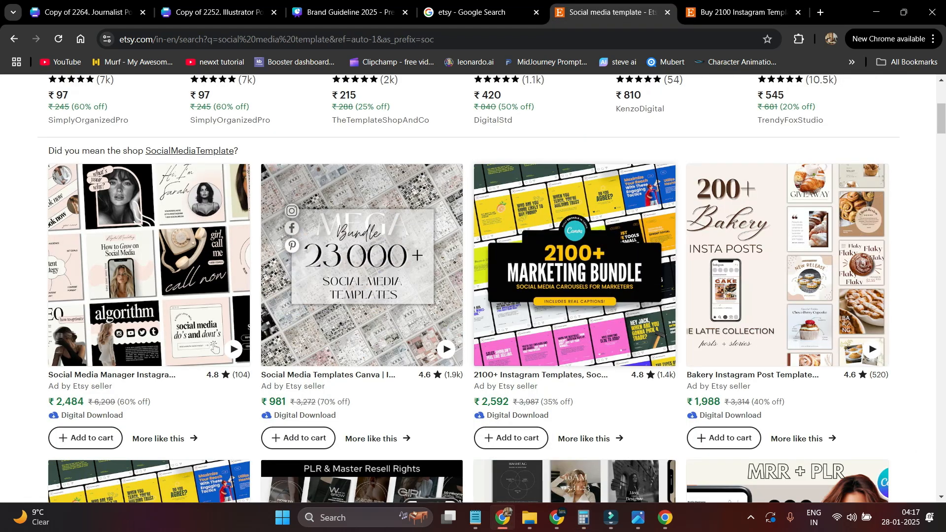
- Add the ₹158 Instagram Canva Template Bundle to the Etsy cart and bring up Downloads
{"action": "scroll", "coordinate": [213, 347], "scroll_direction": "down", "scroll_amount": 5}
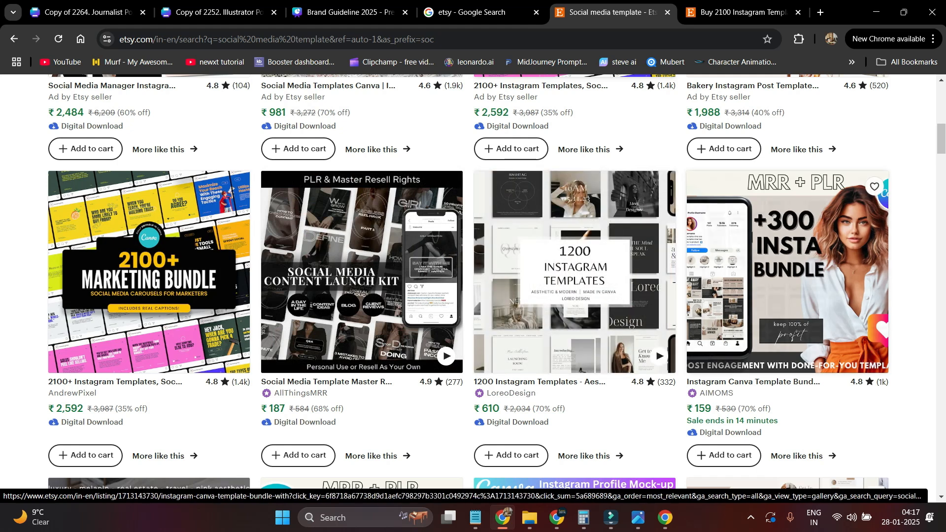
{"action": "left_click", "coordinate": [789, 276]}
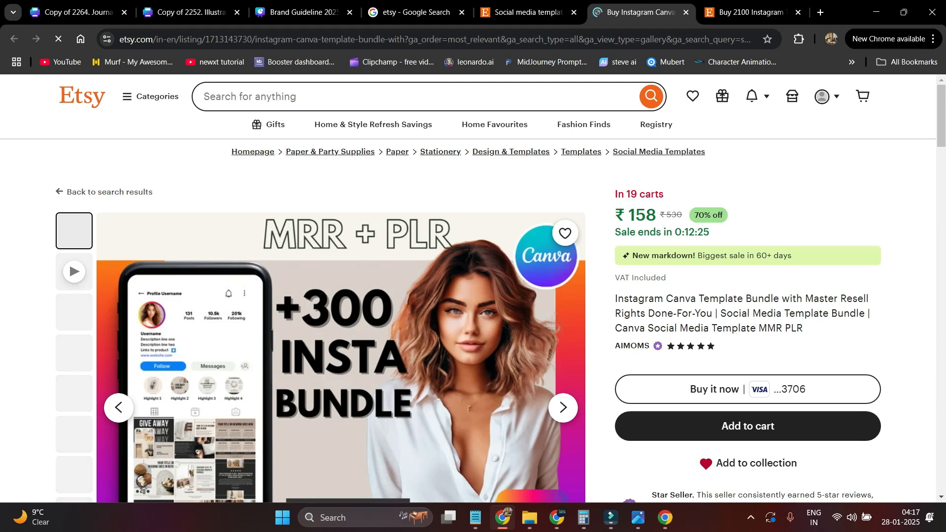
{"action": "scroll", "coordinate": [473, 288], "scroll_direction": "down", "scroll_amount": 5}
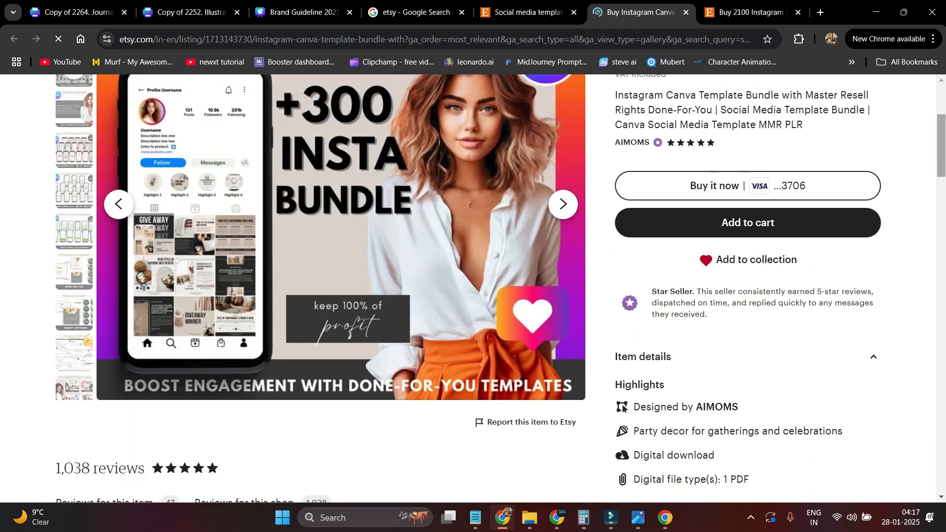
{"action": "scroll", "coordinate": [748, 299], "scroll_direction": "up", "scroll_amount": 2}
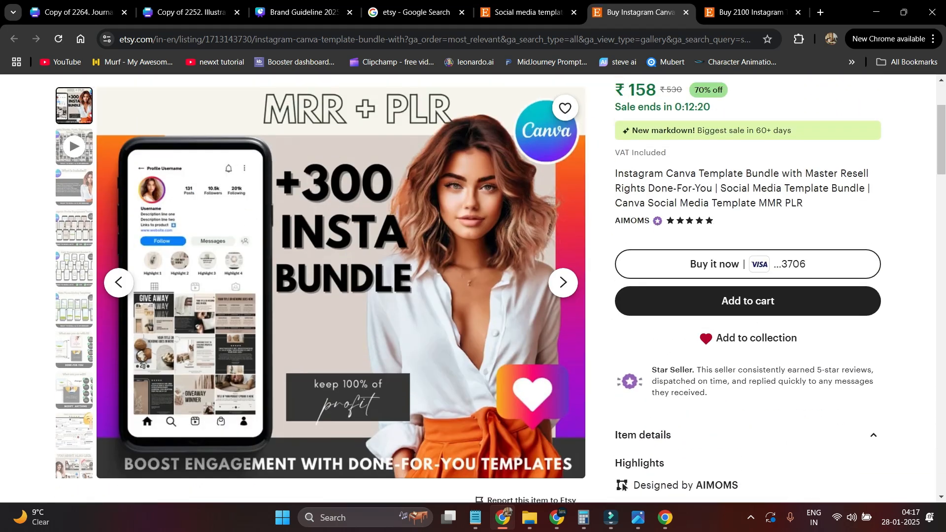
{"action": "left_click", "coordinate": [748, 300]}
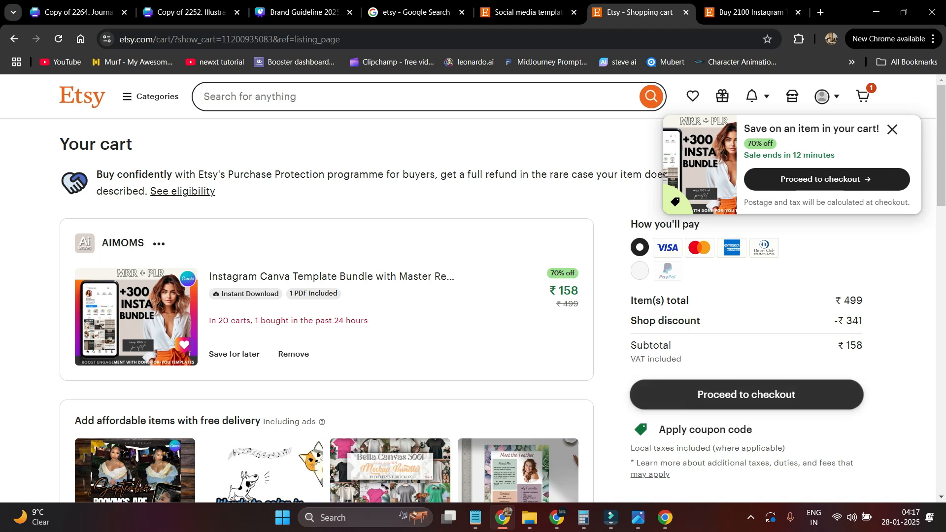
{"action": "scroll", "coordinate": [473, 288], "scroll_direction": "down", "scroll_amount": 10}
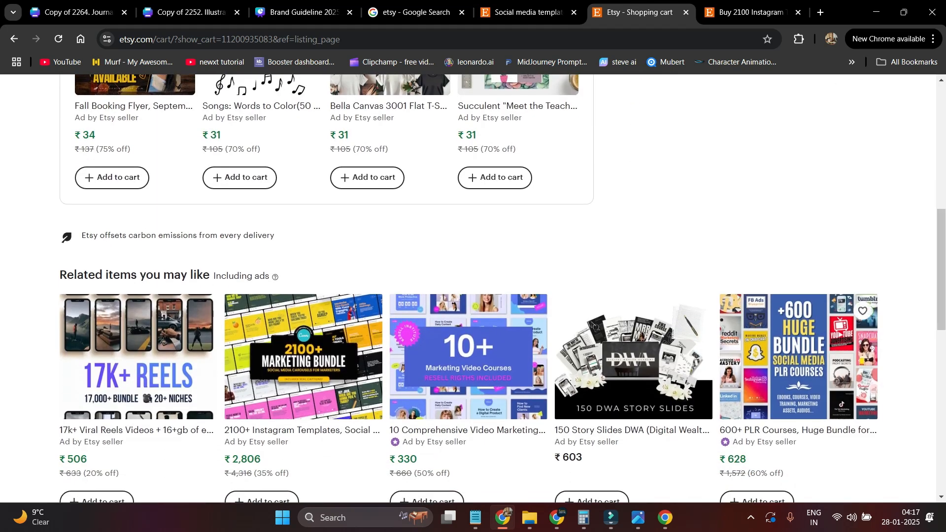
{"action": "left_click", "coordinate": [529, 517]}
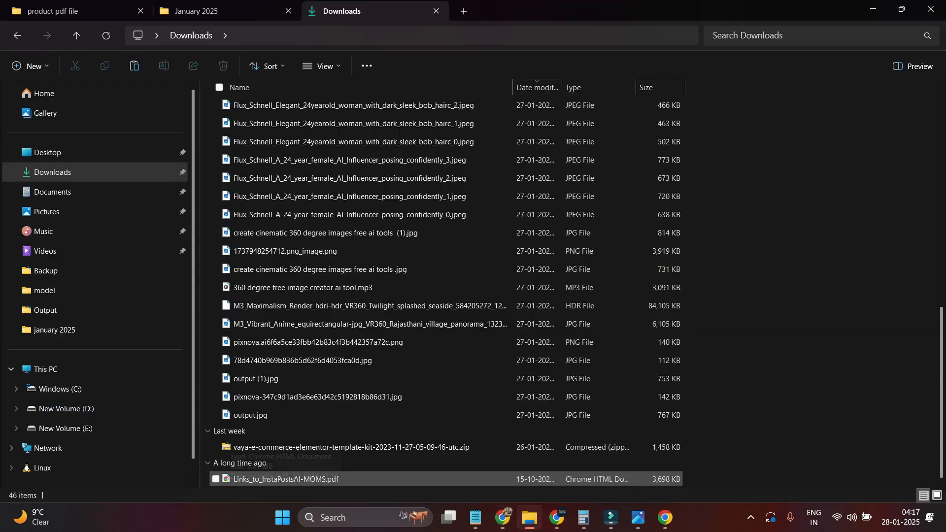
- Drag Links_to_InstaPostsAI-MOMS.pdf from Downloads into a new Chrome tab
{"action": "left_click_drag", "start_coordinate": [256, 479], "coordinate": [833, 14]}
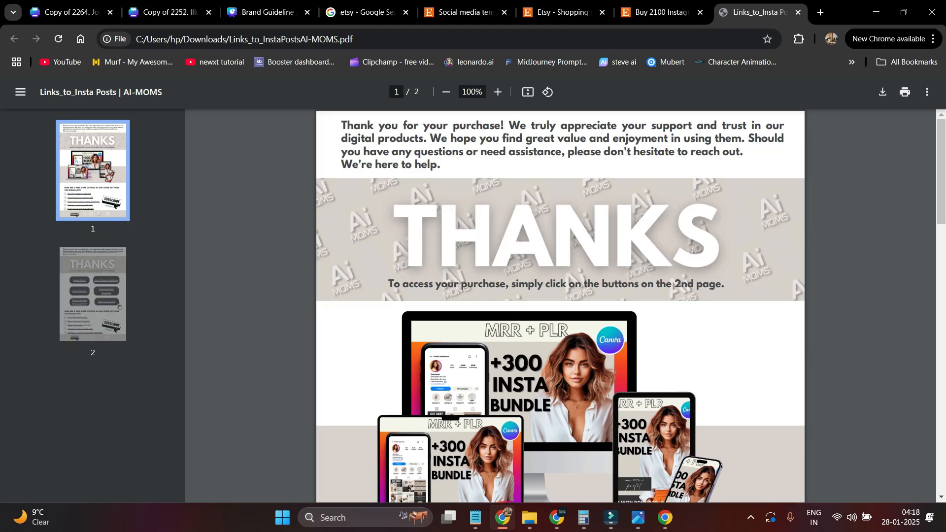
- Open the AI-MOMS guide's Insta Posts button link in a new tab showing the Canva template
{"action": "scroll", "coordinate": [119, 306], "scroll_direction": "down", "scroll_amount": 2}
{"action": "scroll", "coordinate": [119, 306], "scroll_direction": "up", "scroll_amount": 1}
{"action": "scroll", "coordinate": [119, 307], "scroll_direction": "down", "scroll_amount": 6}
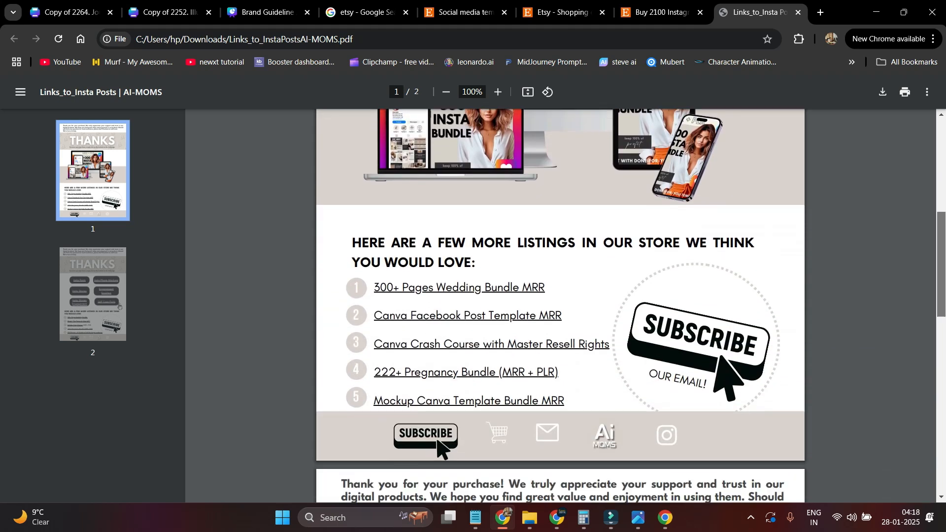
{"action": "scroll", "coordinate": [118, 306], "scroll_direction": "down", "scroll_amount": 1}
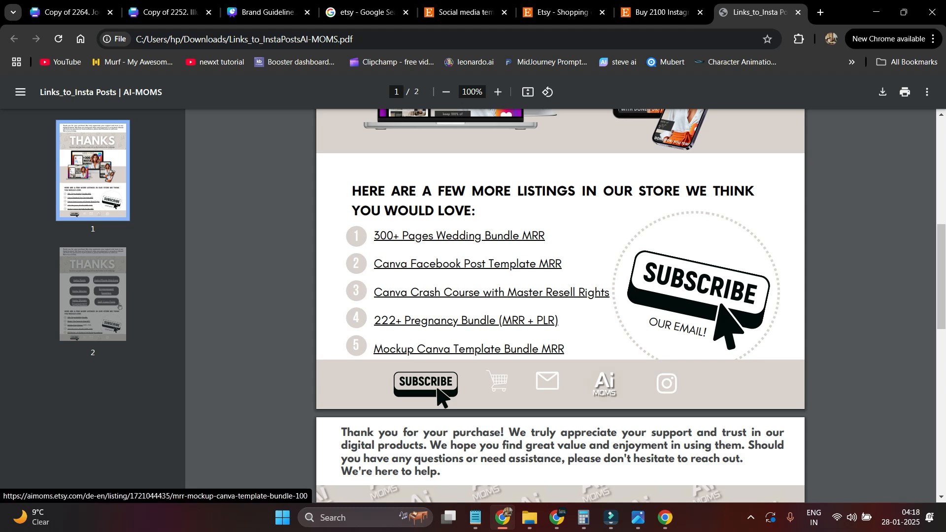
{"action": "scroll", "coordinate": [118, 306], "scroll_direction": "down", "scroll_amount": 3}
{"action": "scroll", "coordinate": [119, 306], "scroll_direction": "down", "scroll_amount": 5}
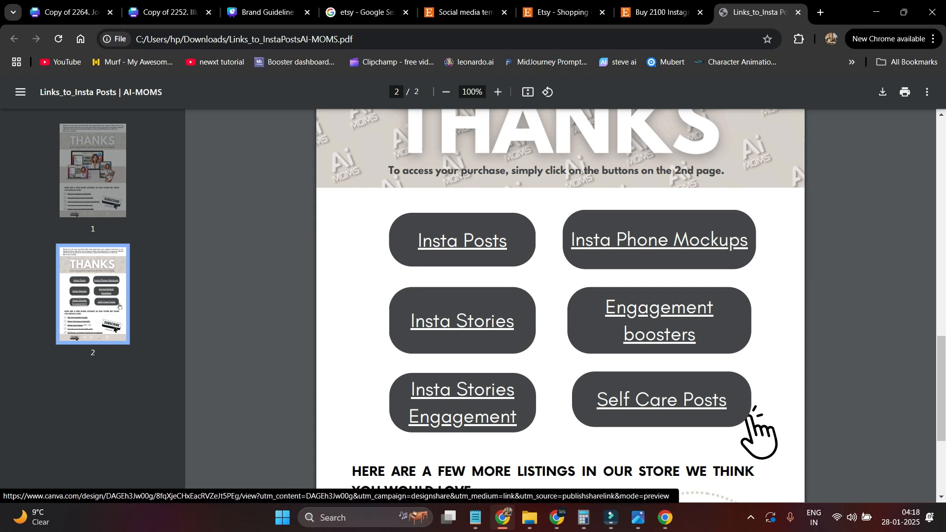
{"action": "right_click", "coordinate": [474, 242]}
{"action": "left_click", "coordinate": [512, 252]}
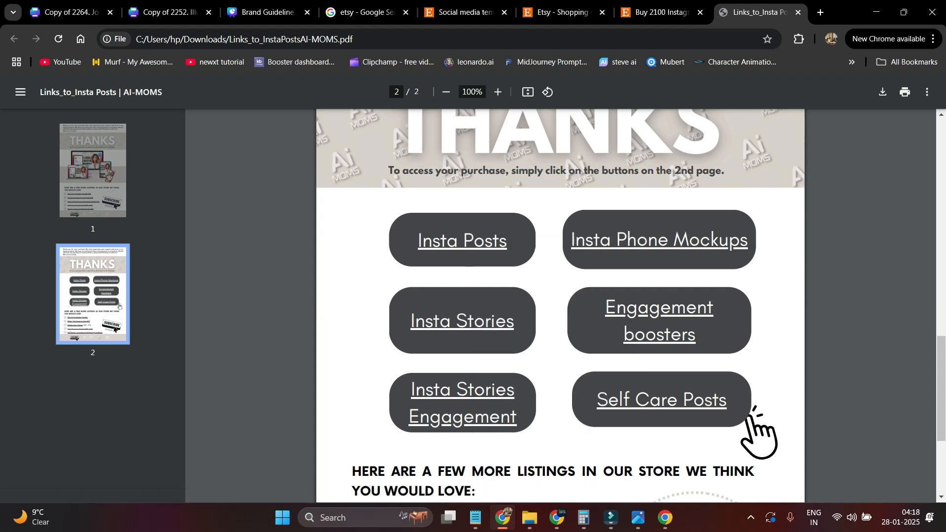
{"action": "left_click", "coordinate": [762, 13]}
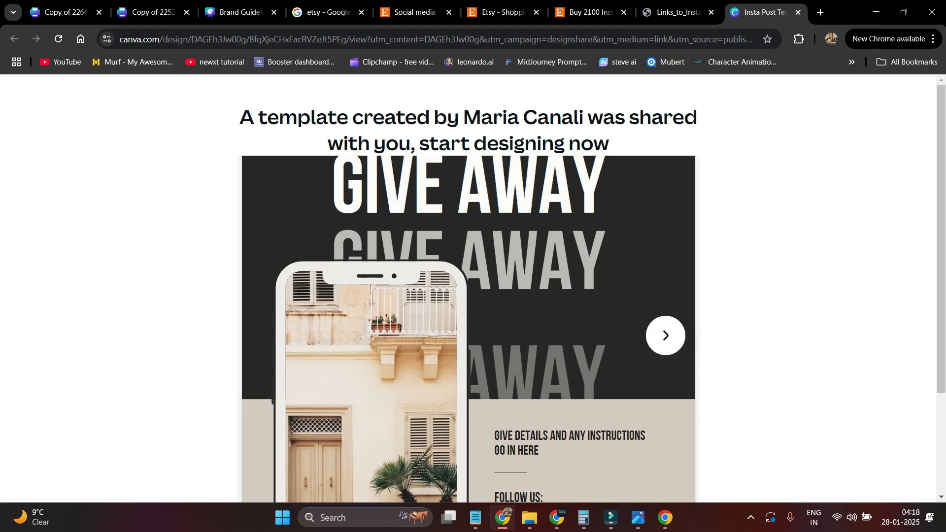
- Use the shared template for a new design, creating the 52-page 'Copy of Insta Post Templates | AI-MOMS'
{"action": "scroll", "coordinate": [468, 289], "scroll_direction": "down", "scroll_amount": 3}
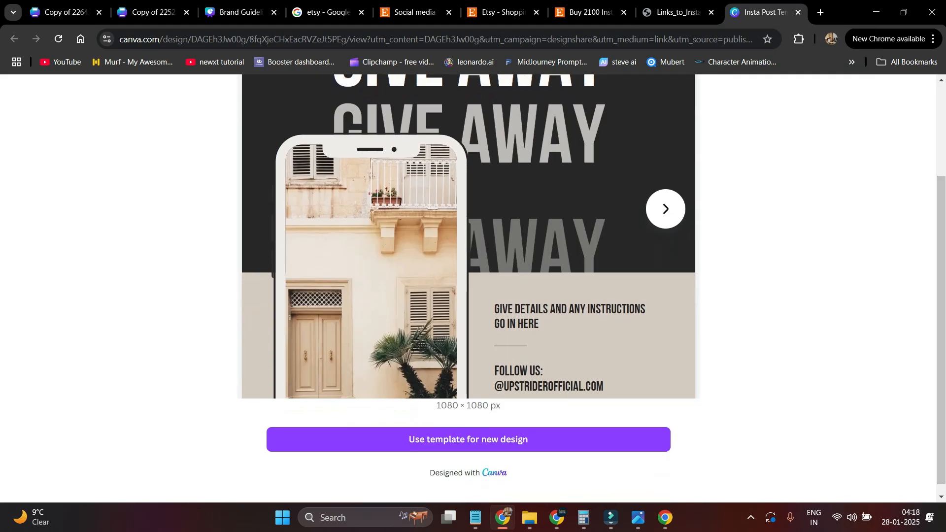
{"action": "scroll", "coordinate": [468, 288], "scroll_direction": "up", "scroll_amount": 2}
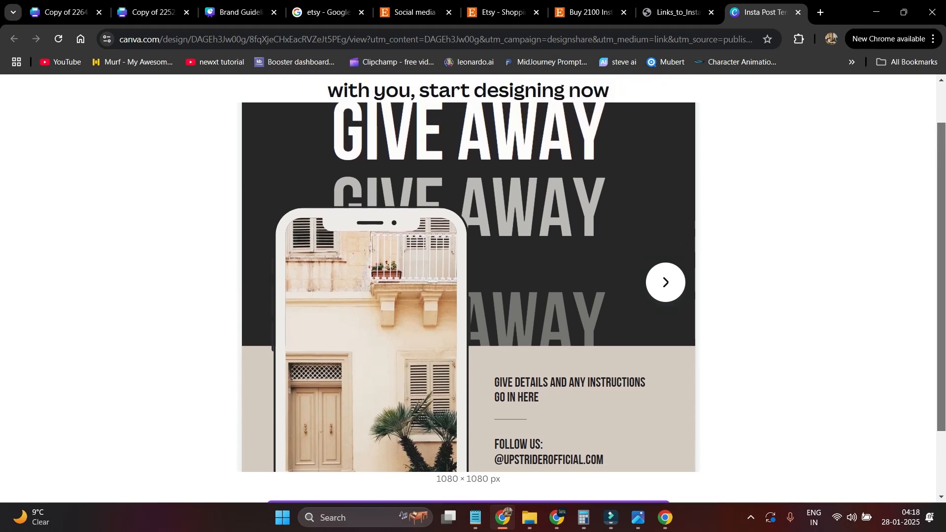
{"action": "scroll", "coordinate": [468, 288], "scroll_direction": "down", "scroll_amount": 1}
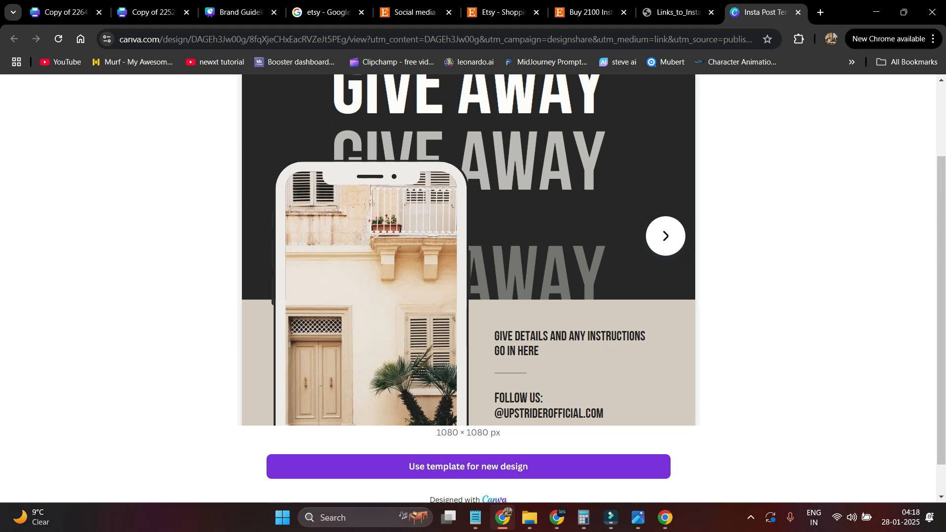
{"action": "left_click", "coordinate": [468, 466]}
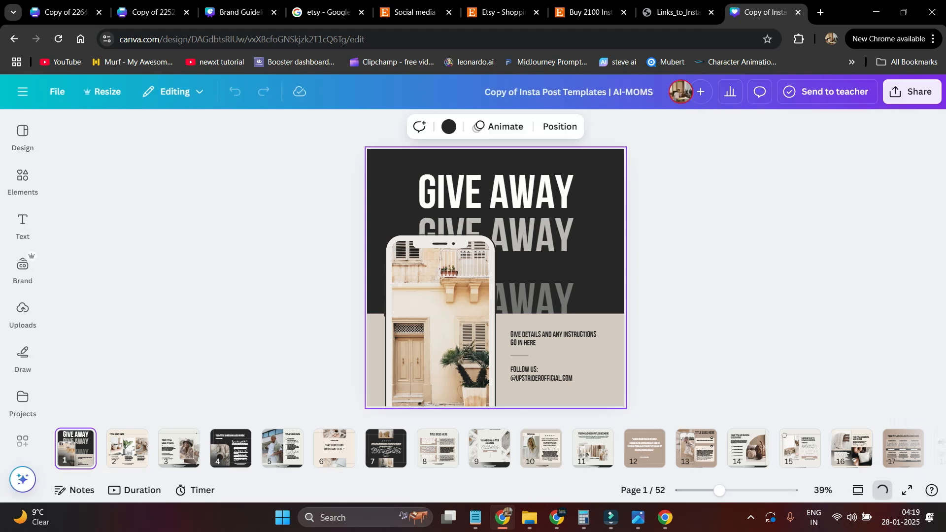
{"action": "mouse_move", "coordinate": [665, 516]}
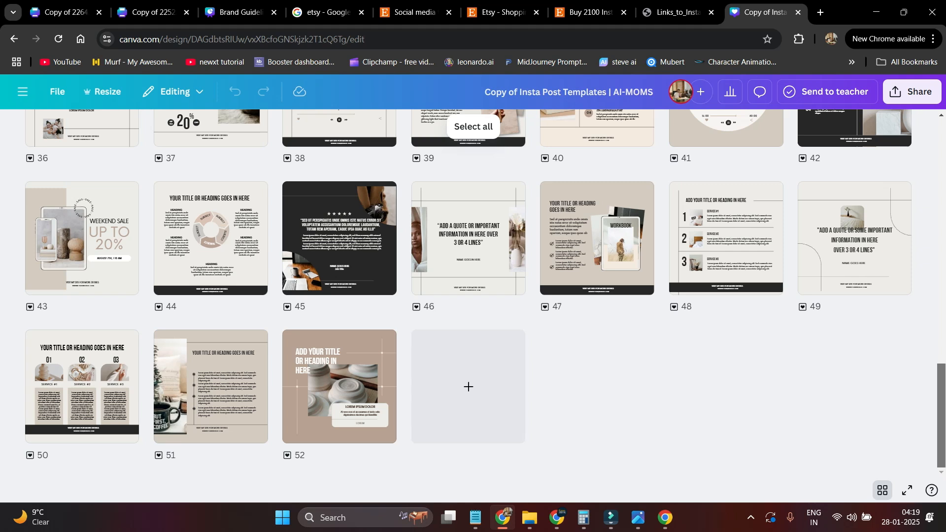
{"action": "left_click_drag", "start_coordinate": [941, 415], "coordinate": [941, 172]}
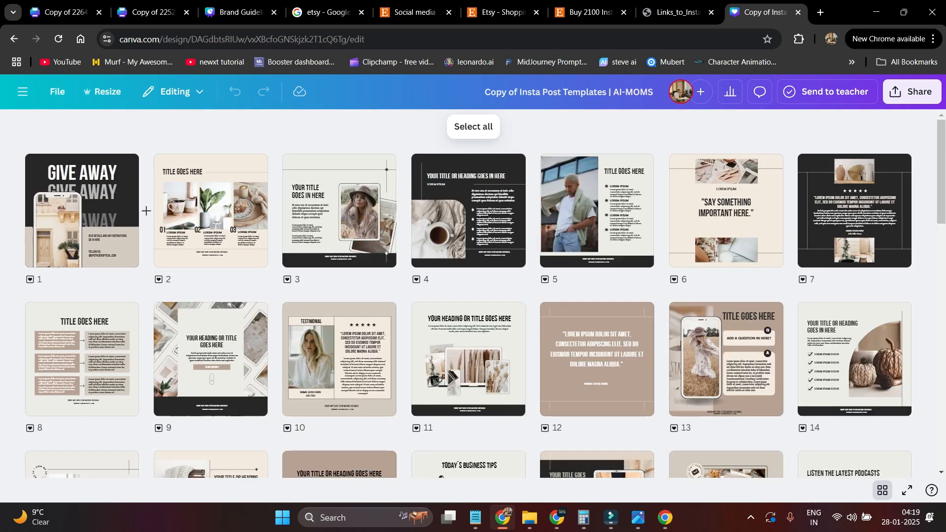
{"action": "double_click", "coordinate": [82, 211]}
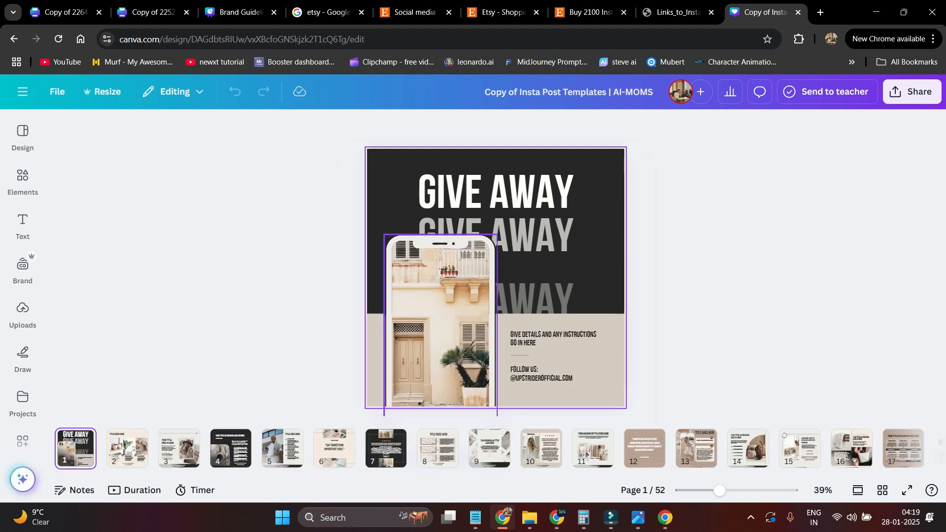
- Search Elements photos for 'home' and place the hand-holding-house photo in the GIVE AWAY phone frame
{"action": "left_click", "coordinate": [23, 181]}
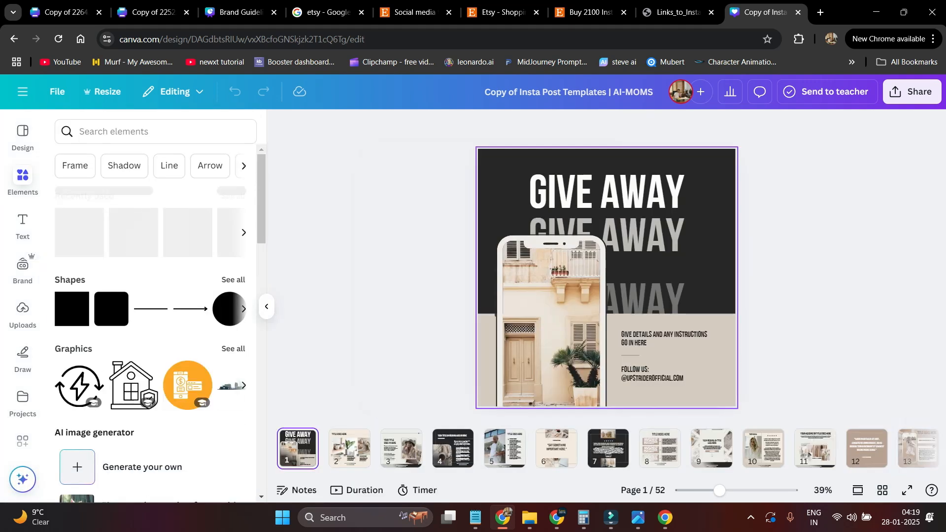
{"action": "left_click", "coordinate": [117, 133]}
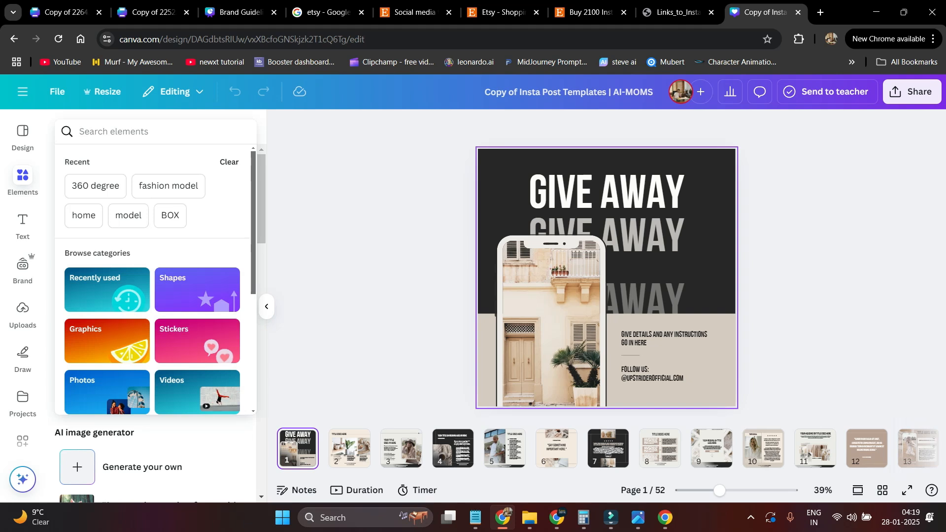
{"action": "type", "text": "home"}
{"action": "key", "text": "Return"}
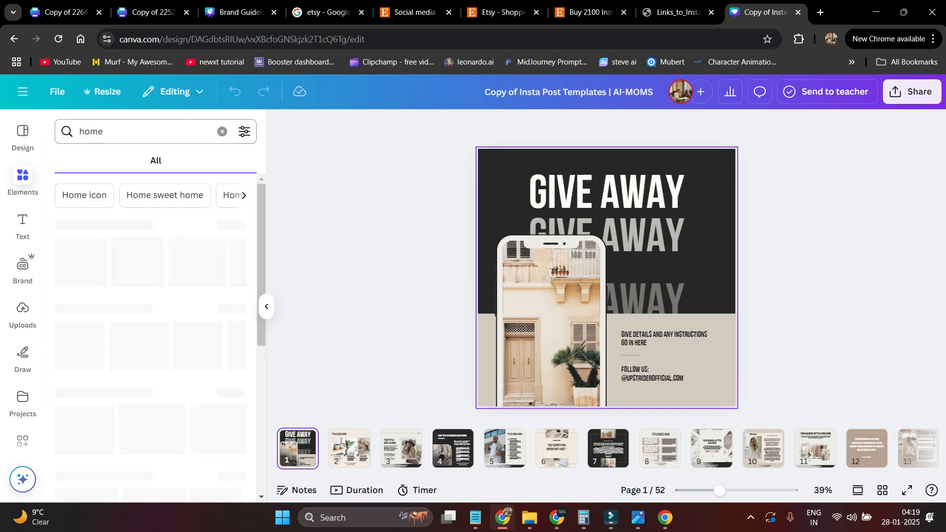
{"action": "left_click", "coordinate": [142, 160]}
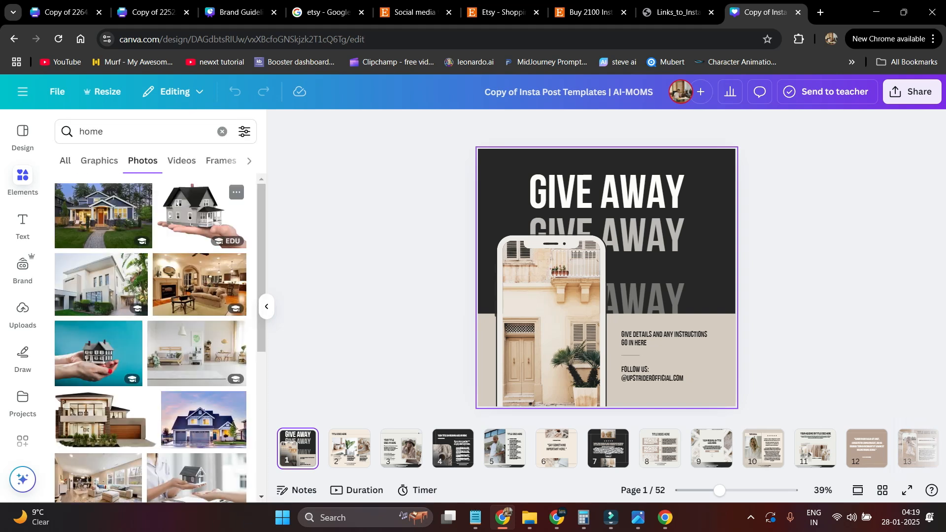
{"action": "left_click_drag", "start_coordinate": [99, 354], "coordinate": [581, 350]}
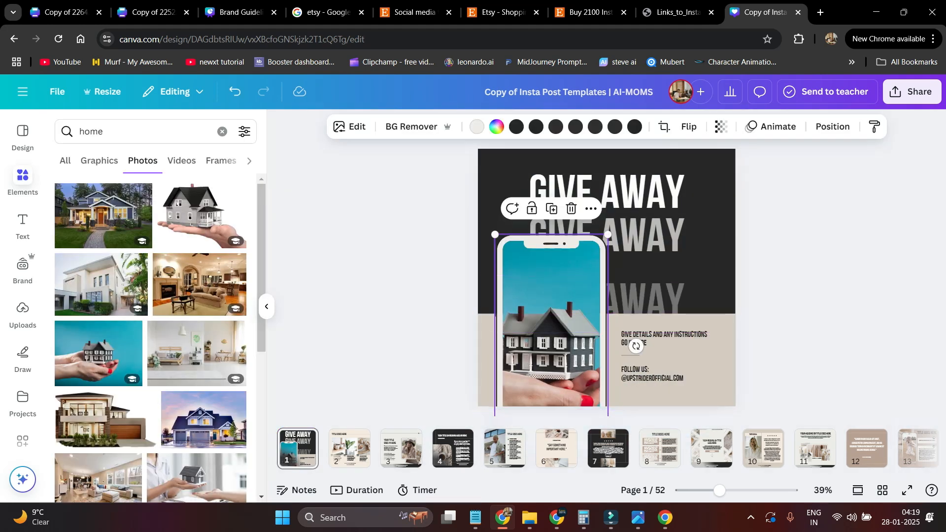
{"action": "left_click", "coordinate": [349, 451]}
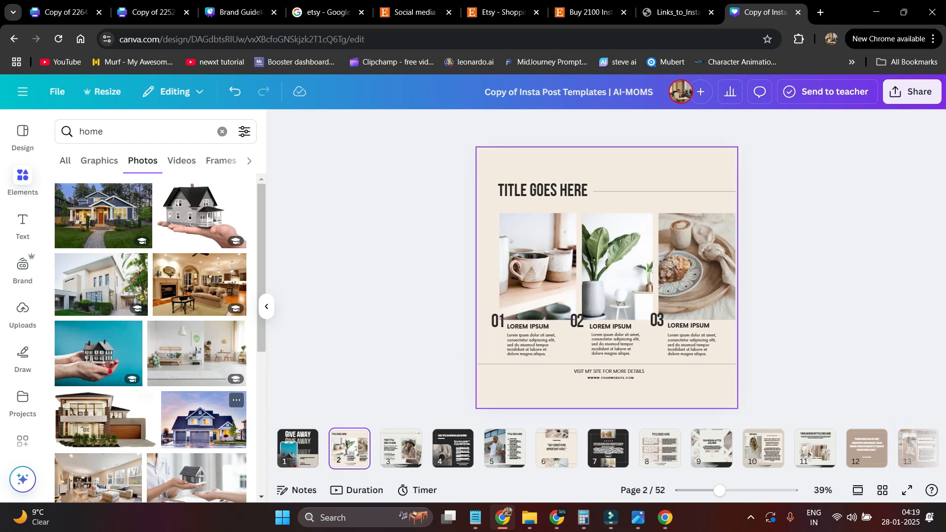
- Fill page 2's frames 01–03 with a house, a living room and another house photo
{"action": "left_click_drag", "start_coordinate": [108, 286], "coordinate": [538, 268]}
{"action": "left_click_drag", "start_coordinate": [200, 284], "coordinate": [617, 266]}
{"action": "left_click_drag", "start_coordinate": [101, 285], "coordinate": [697, 269]}
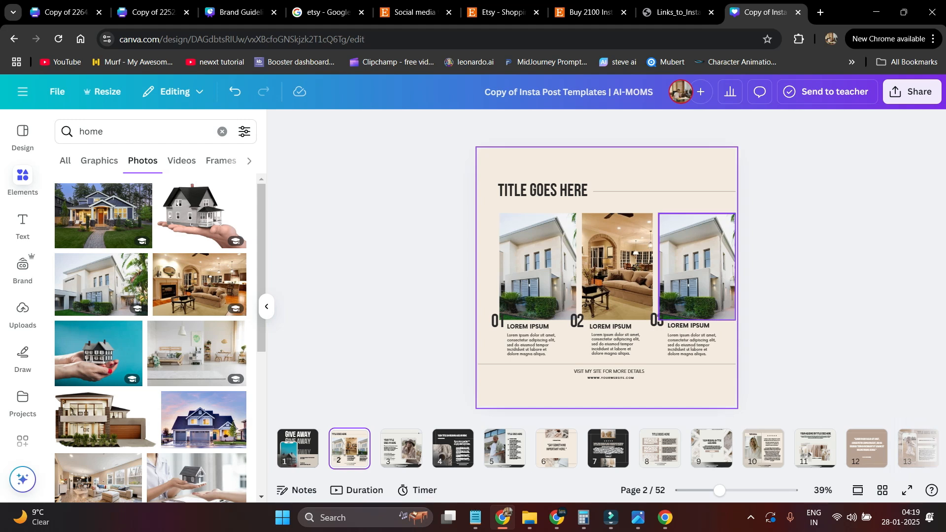
- Change the first LOREM IPSUM heading under 01 to HOME
{"action": "double_click", "coordinate": [528, 327]}
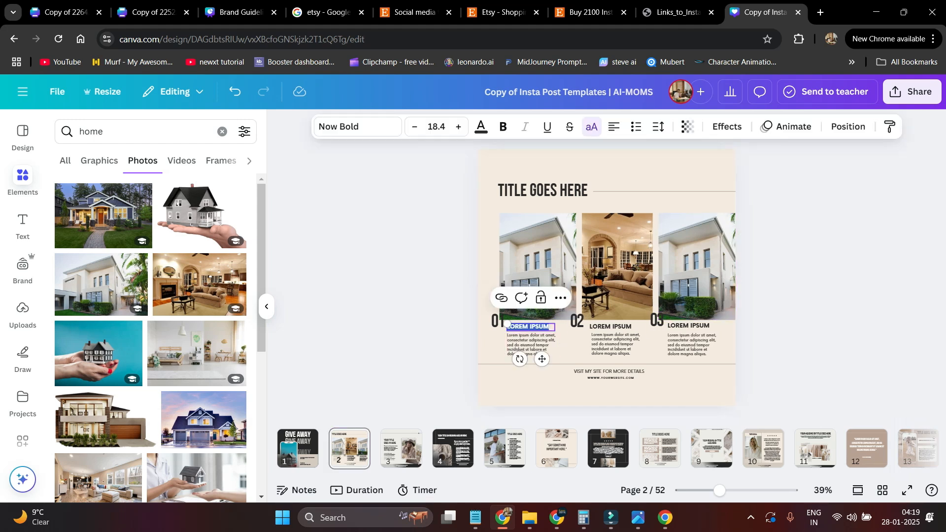
{"action": "type", "text": "HOME"}
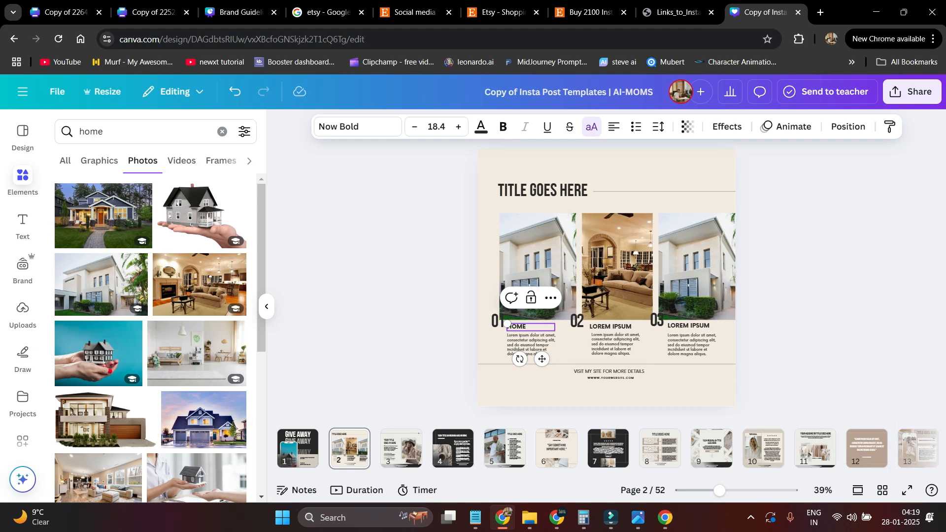
{"action": "left_click", "coordinate": [786, 360]}
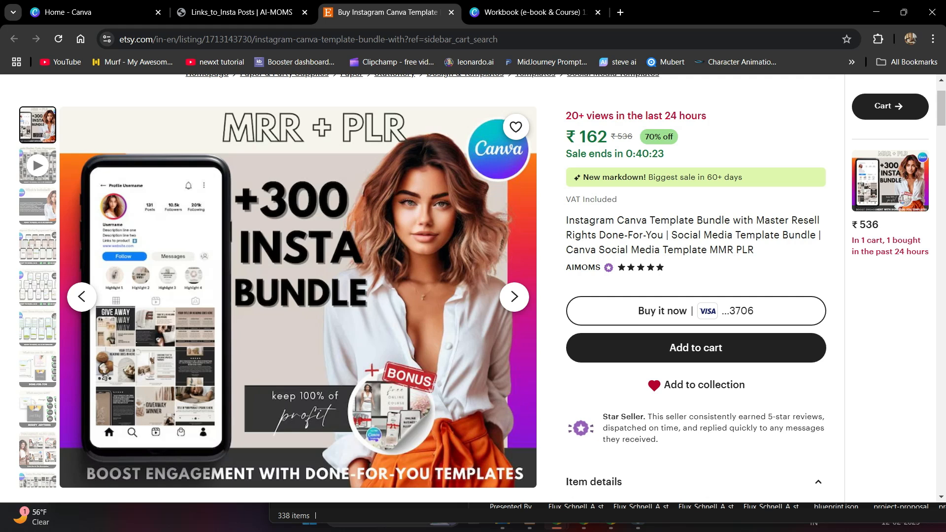
- Copy the +300 Insta Bundle listing image from Etsy and return to the Workbook (e-book & Course) design
{"action": "right_click", "coordinate": [302, 278]}
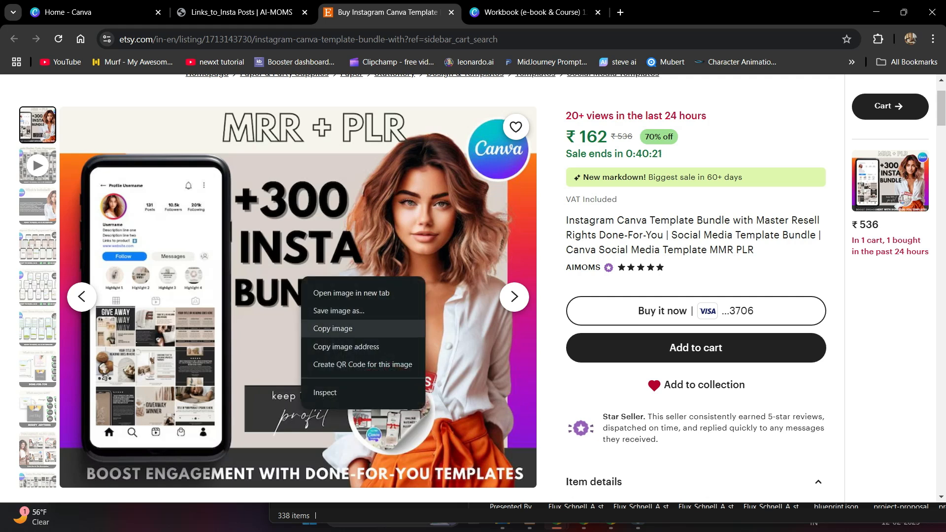
{"action": "left_click", "coordinate": [333, 328]}
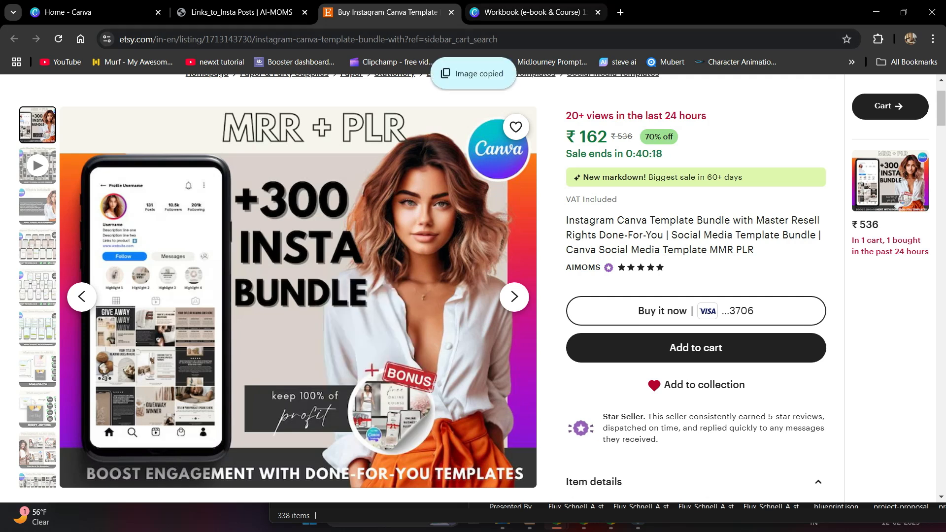
{"action": "left_click", "coordinate": [530, 12]}
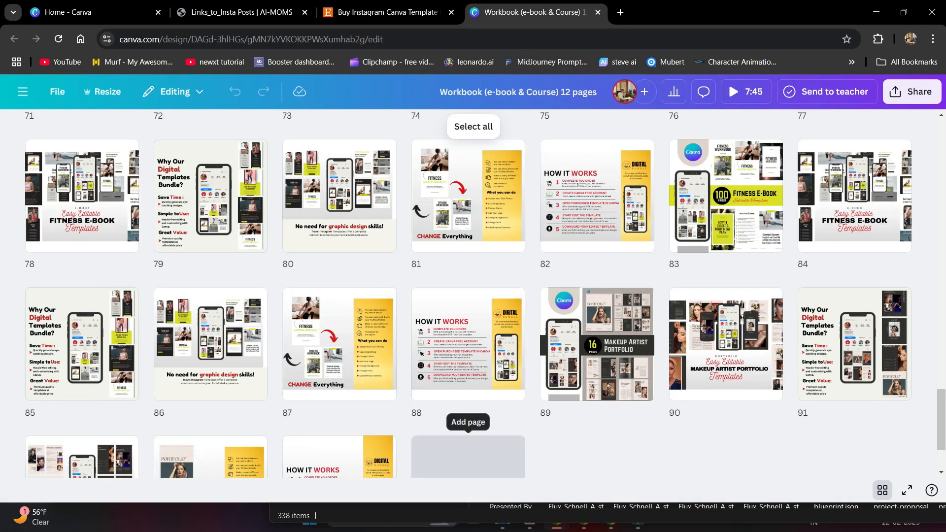
- Paste the +300 Insta Bundle image onto new page 96, stretch it edge to edge, and add page 97
{"action": "left_click", "coordinate": [468, 455]}
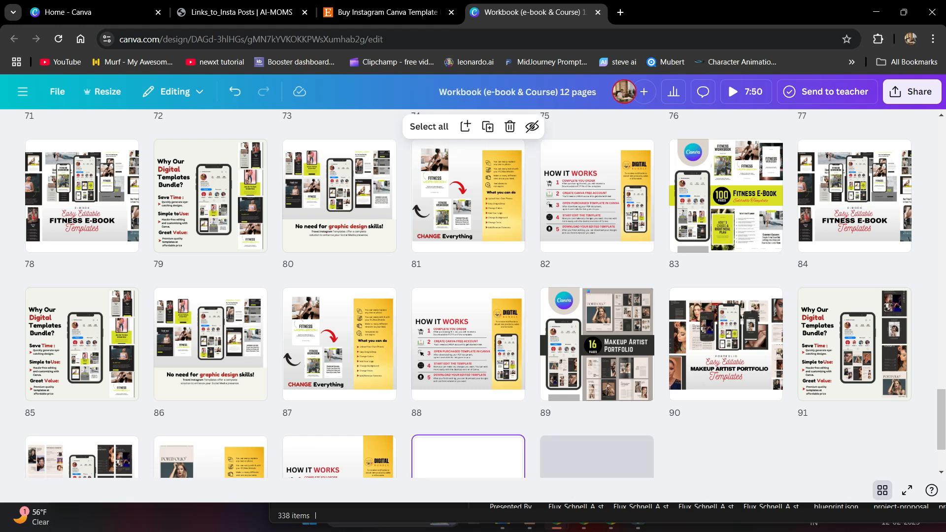
{"action": "left_click", "coordinate": [597, 456]}
{"action": "double_click", "coordinate": [597, 456]}
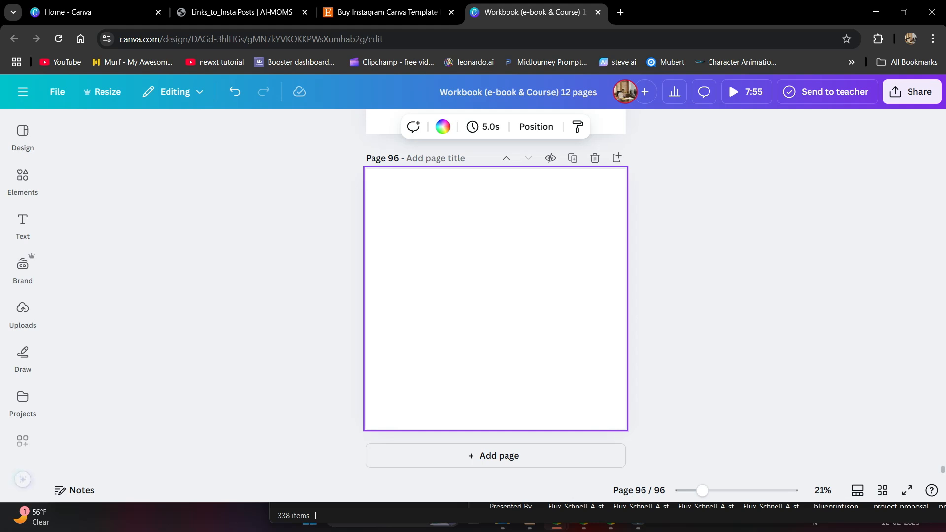
{"action": "right_click", "coordinate": [455, 251]}
{"action": "left_click", "coordinate": [487, 316]}
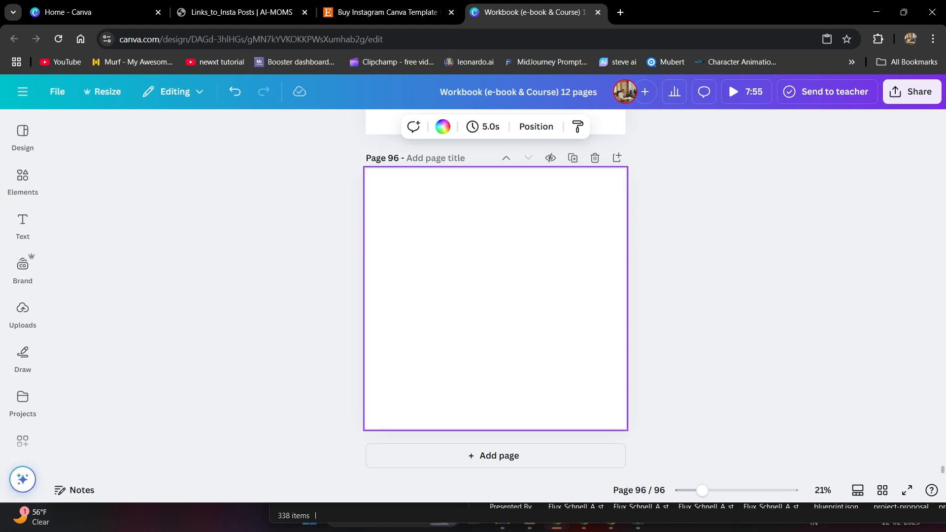
{"action": "left_click_drag", "start_coordinate": [415, 235], "coordinate": [365, 194]}
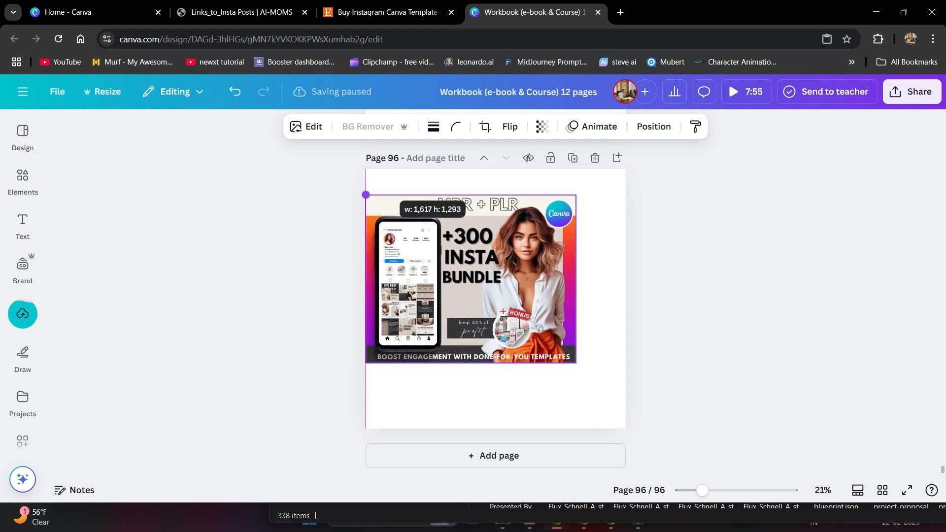
{"action": "left_click_drag", "start_coordinate": [576, 363], "coordinate": [626, 403]}
{"action": "key", "text": "Escape"}
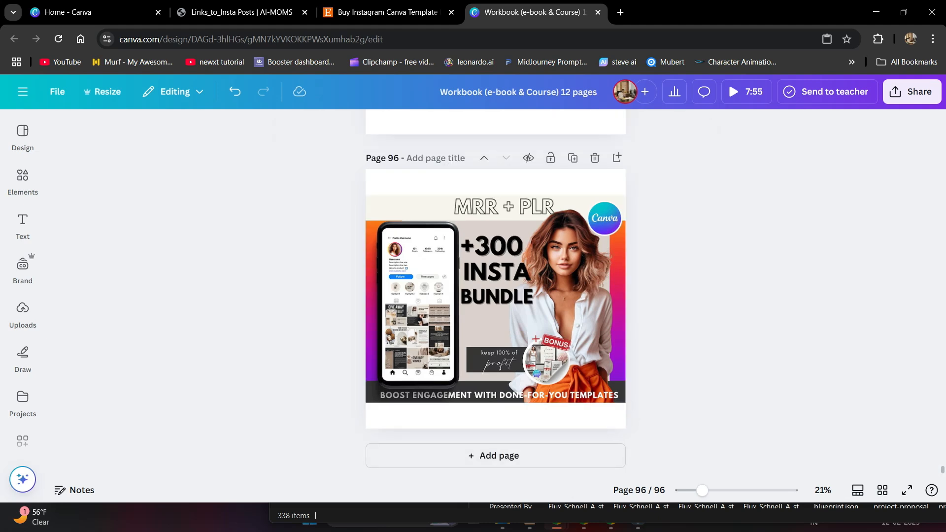
{"action": "left_click", "coordinate": [495, 455]}
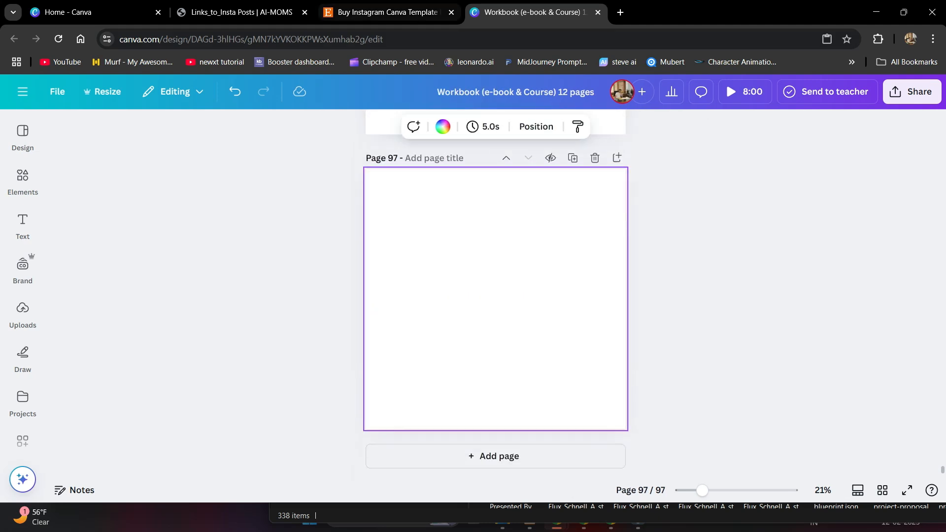
- Copy the Etsy 'What is included?' image and paste it onto the new page, enlarged to full width
{"action": "left_click", "coordinate": [390, 12]}
{"action": "left_click", "coordinate": [38, 206]}
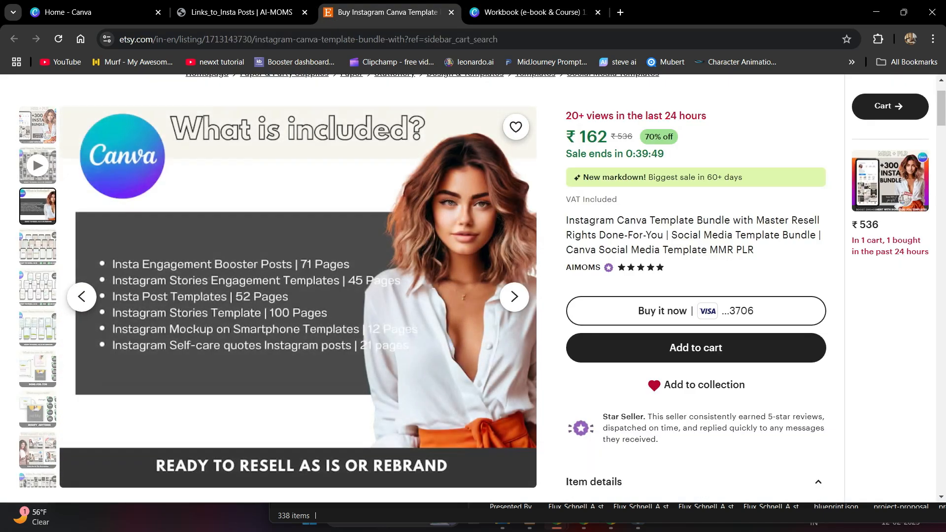
{"action": "right_click", "coordinate": [275, 293]}
{"action": "left_click", "coordinate": [296, 345]}
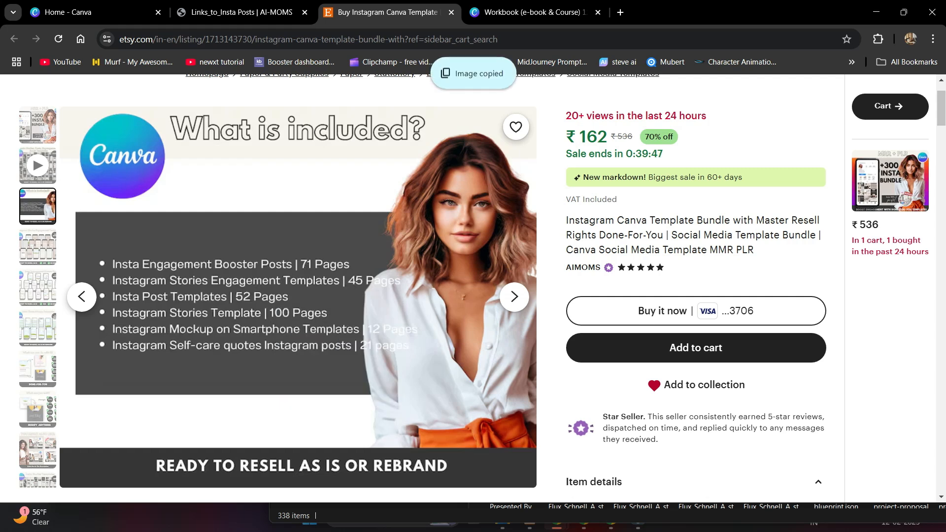
{"action": "left_click", "coordinate": [527, 12]}
{"action": "right_click", "coordinate": [483, 286]}
{"action": "left_click", "coordinate": [524, 346]}
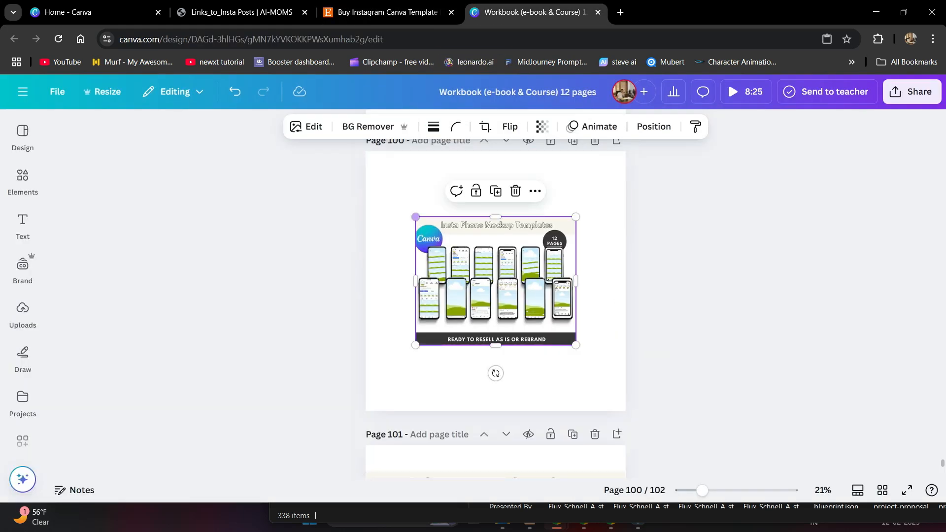
{"action": "left_click_drag", "start_coordinate": [416, 217], "coordinate": [366, 177]}
{"action": "left_click_drag", "start_coordinate": [576, 345], "coordinate": [626, 385]}
{"action": "left_click_drag", "start_coordinate": [533, 310], "coordinate": [532, 317]}
{"action": "left_click", "coordinate": [714, 305]}
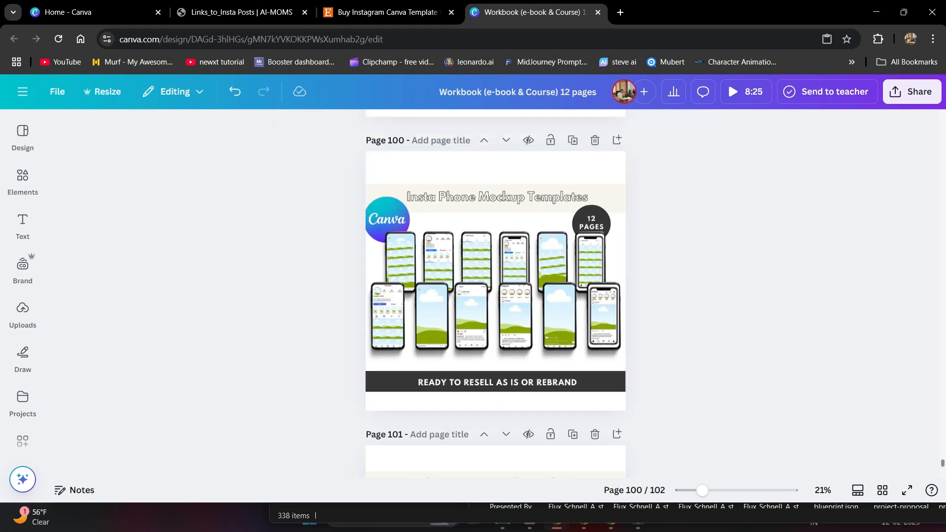
- Enlarge the page-99 and page-98 images to the page edges, recentring the page-98 image at 2,000 × 1,599
{"action": "scroll", "coordinate": [495, 295], "scroll_direction": "up", "scroll_amount": 5}
{"action": "left_click", "coordinate": [444, 256]}
{"action": "left_click_drag", "start_coordinate": [415, 234], "coordinate": [365, 194]}
{"action": "left_click_drag", "start_coordinate": [575, 362], "coordinate": [626, 401]}
{"action": "scroll", "coordinate": [495, 296], "scroll_direction": "up", "scroll_amount": 4}
{"action": "left_click", "coordinate": [424, 315]}
{"action": "left_click_drag", "start_coordinate": [415, 327], "coordinate": [365, 368]}
{"action": "left_click_drag", "start_coordinate": [576, 199], "coordinate": [626, 160]}
{"action": "mouse_move", "coordinate": [523, 261]}
{"action": "left_mouse_down"}
{"action": "mouse_move", "coordinate": [524, 274]}
{"action": "mouse_move", "coordinate": [523, 261]}
{"action": "left_mouse_up"}
{"action": "left_click", "coordinate": [700, 276]}
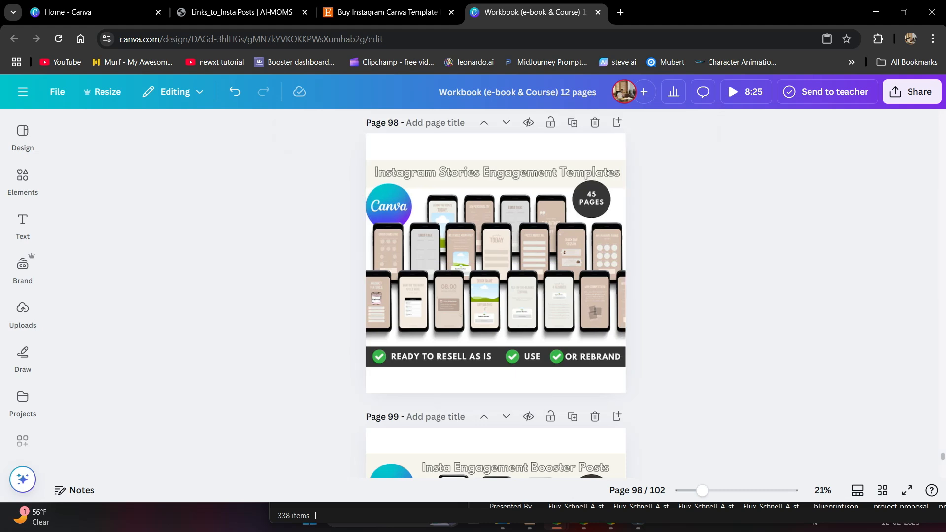
{"action": "scroll", "coordinate": [496, 296], "scroll_direction": "up", "scroll_amount": 10}
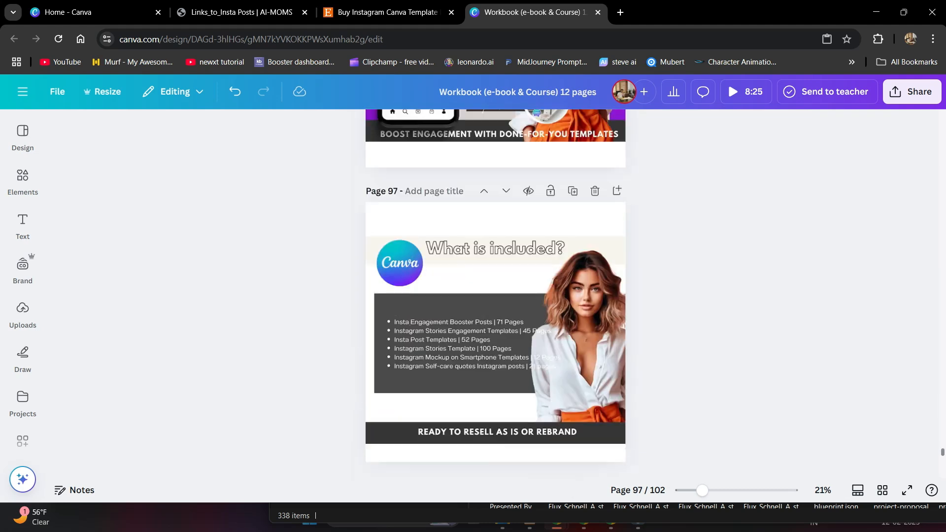
{"action": "left_click", "coordinate": [495, 296]}
{"action": "left_click", "coordinate": [700, 276]}
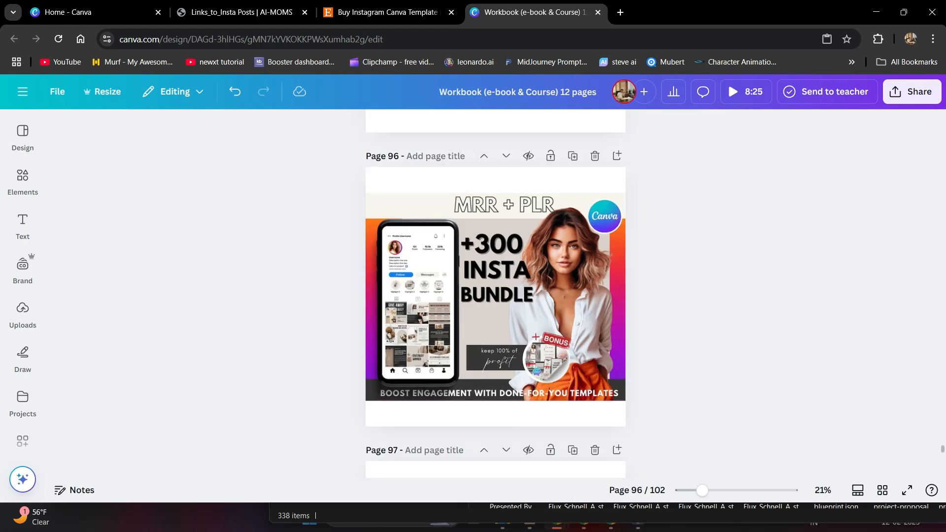
- Retitle the design '300 plus Insta Bundles' and bring up its Share panel
{"action": "left_click", "coordinate": [517, 92]}
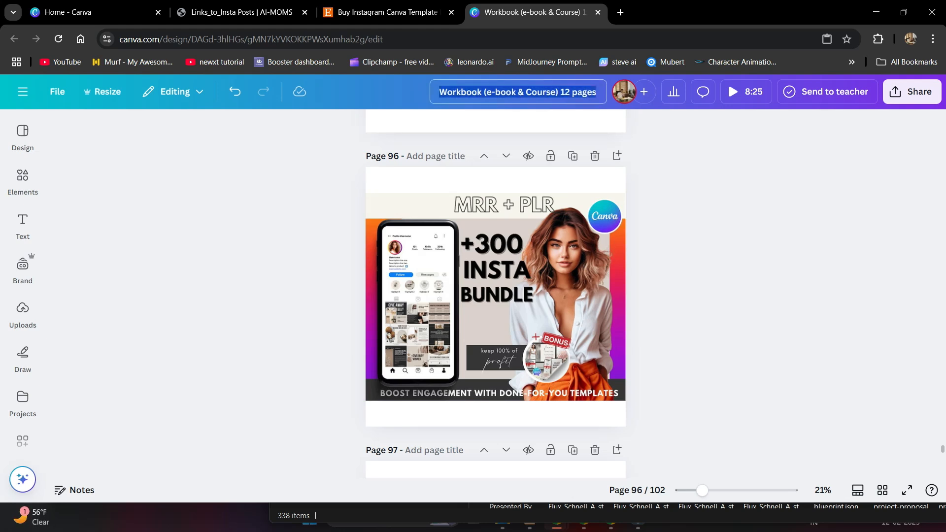
{"action": "type", "text": "3"}
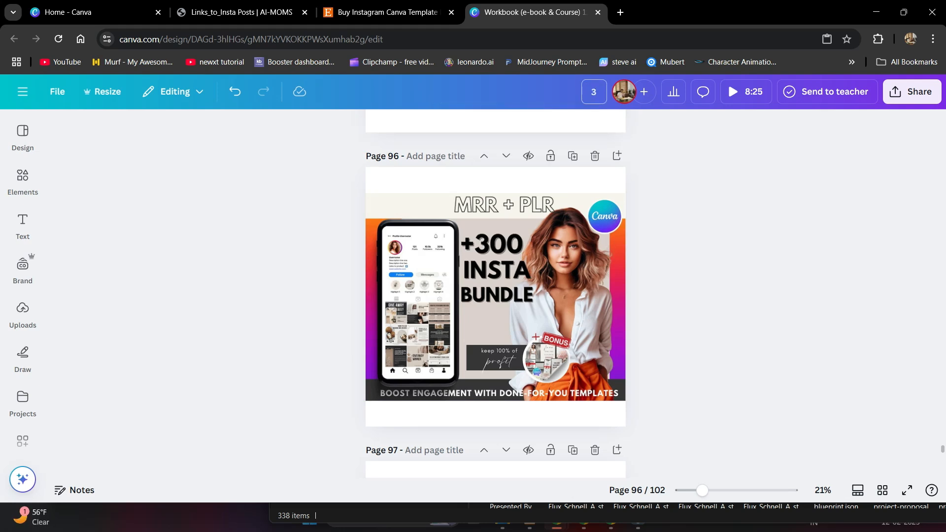
{"action": "type", "text": "00 plus Insta"}
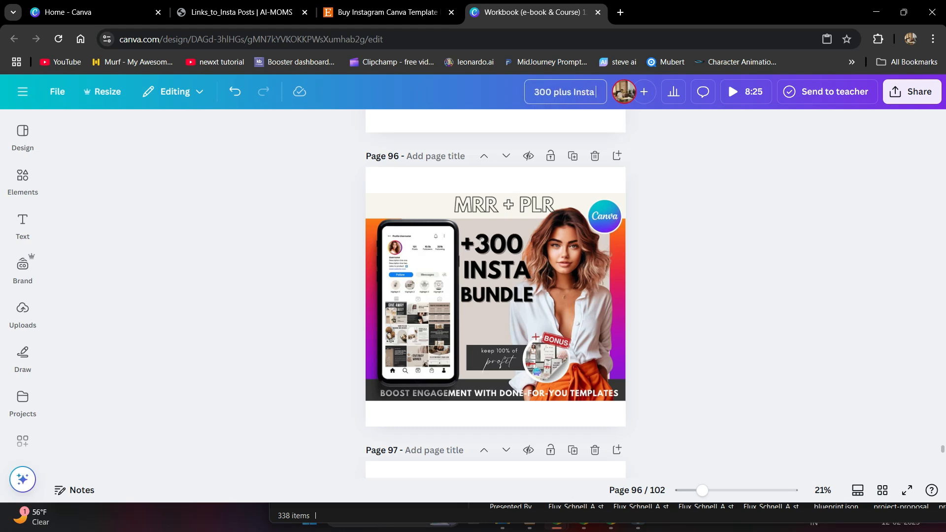
{"action": "type", "text": " Bundles"}
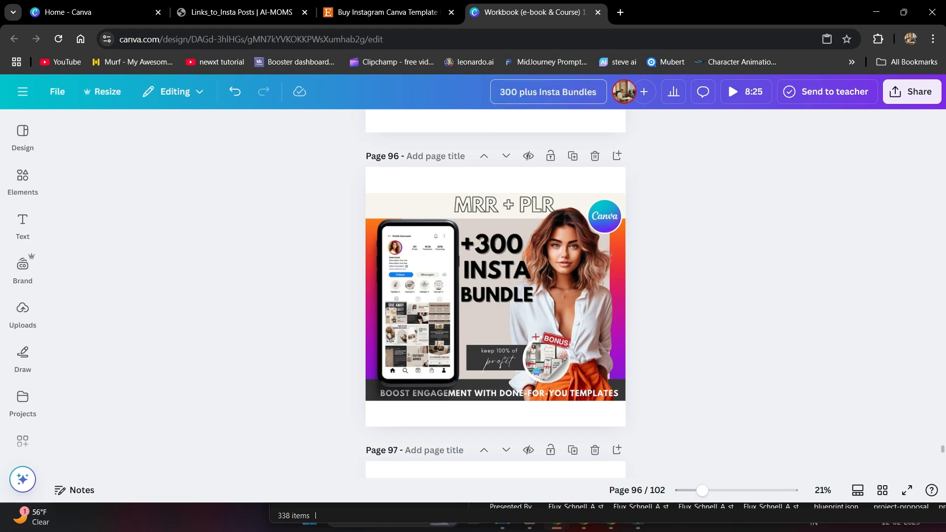
{"action": "key", "text": "Return"}
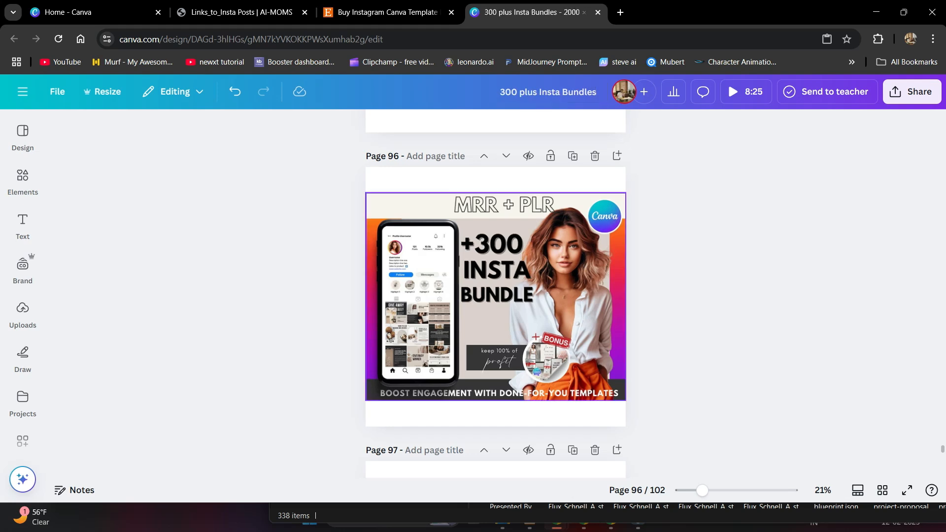
{"action": "scroll", "coordinate": [495, 295], "scroll_direction": "down", "scroll_amount": 15}
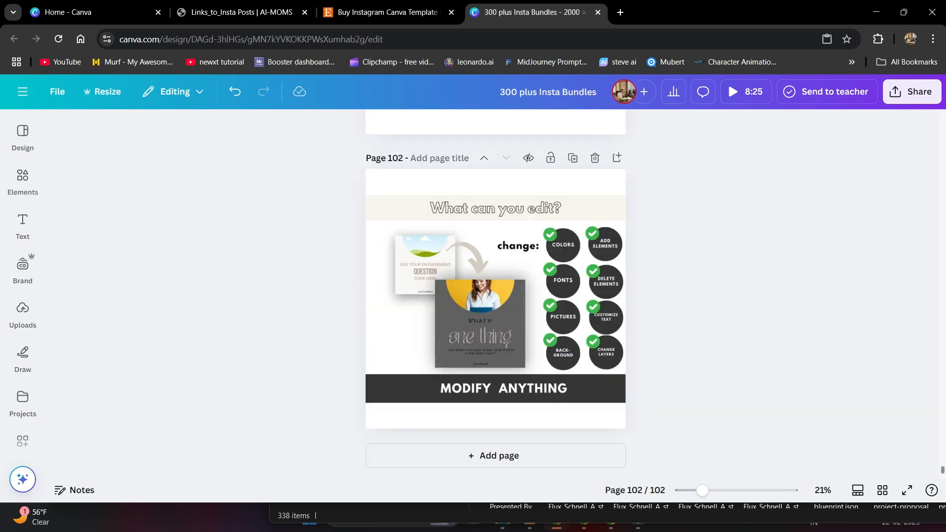
{"action": "left_click", "coordinate": [911, 92]}
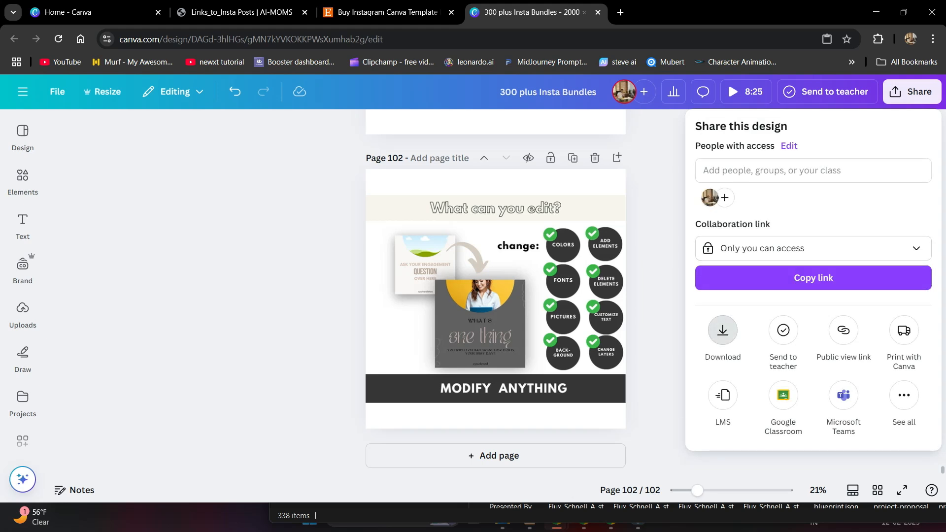
- Download pages 1–62 and 64–102 as JPG images at quality 60
{"action": "left_click", "coordinate": [723, 330]}
{"action": "left_click", "coordinate": [808, 178]}
{"action": "left_click", "coordinate": [731, 211]}
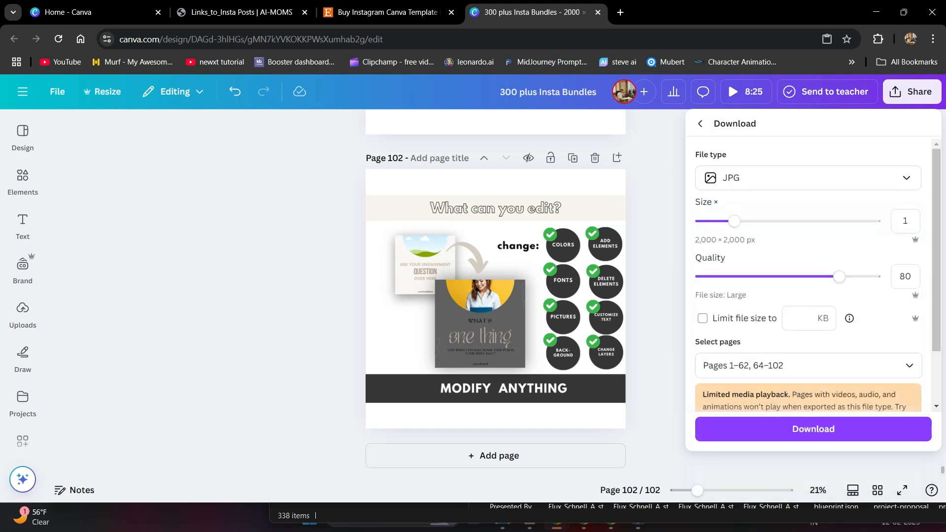
{"action": "left_click_drag", "start_coordinate": [803, 276], "coordinate": [805, 277]}
{"action": "left_click", "coordinate": [808, 365]}
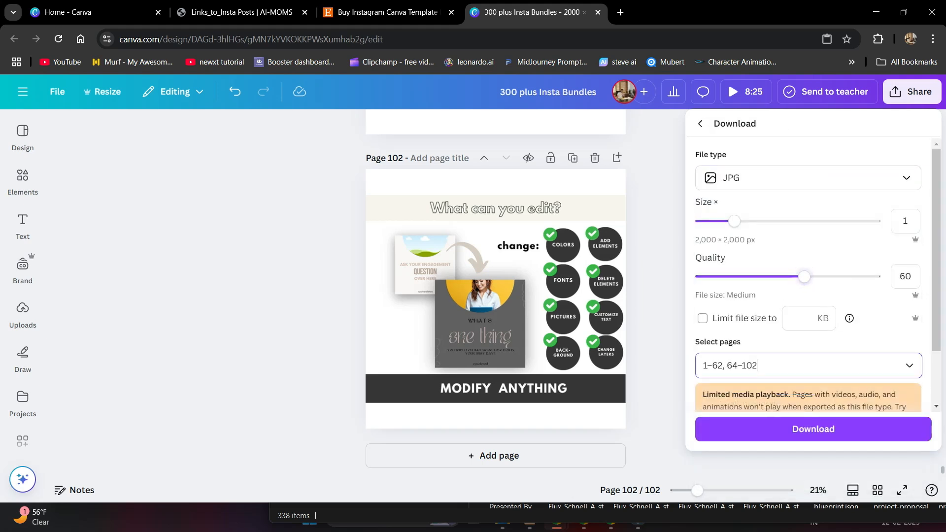
{"action": "left_click", "coordinate": [808, 326]}
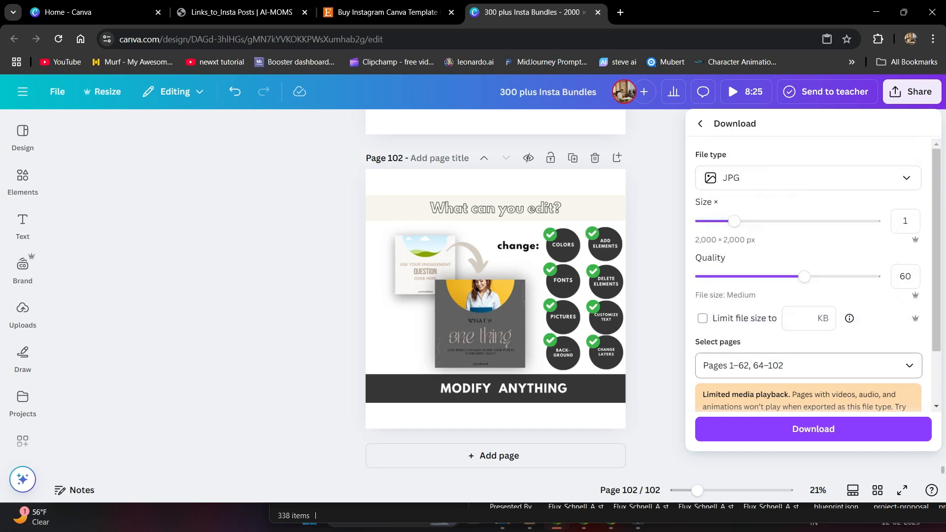
{"action": "left_click", "coordinate": [813, 429]}
{"action": "left_click", "coordinate": [663, 178]}
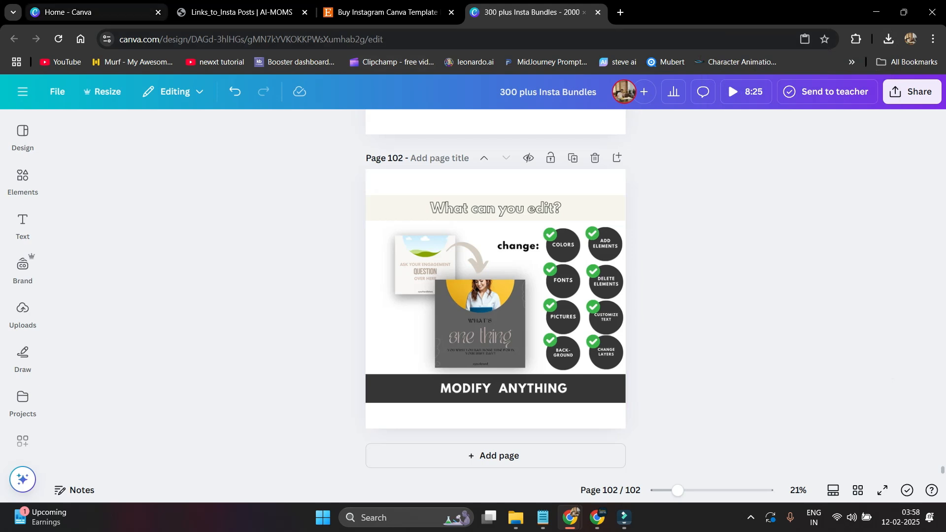
- Open the PDF's Insta Posts, Phone Mockups, Insta Stories and Engagement boosters links in new tabs
{"action": "left_click_drag", "start_coordinate": [242, 11], "coordinate": [537, 12]}
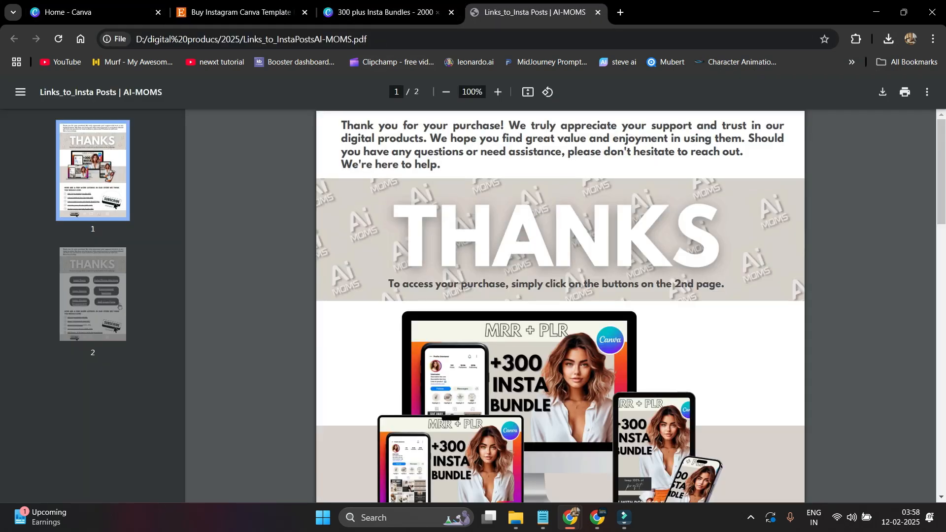
{"action": "left_click", "coordinate": [118, 306]}
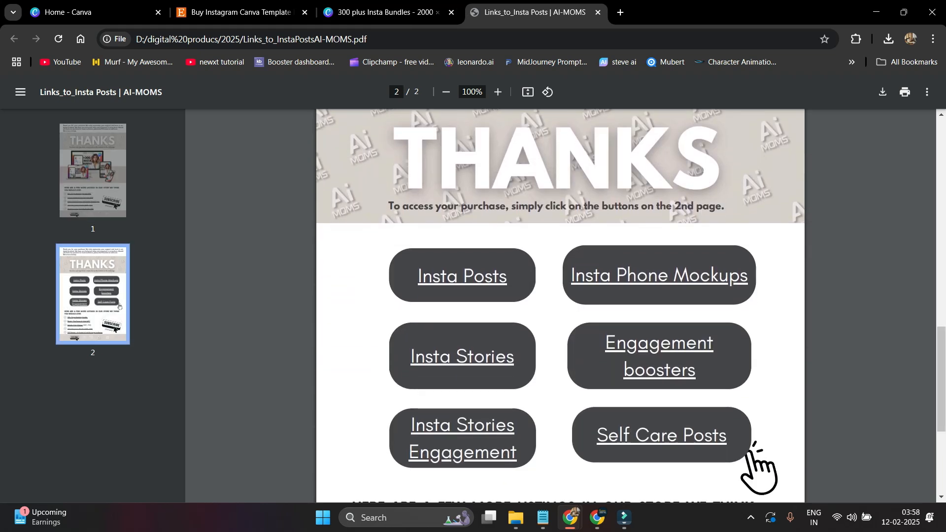
{"action": "right_click", "coordinate": [449, 274]}
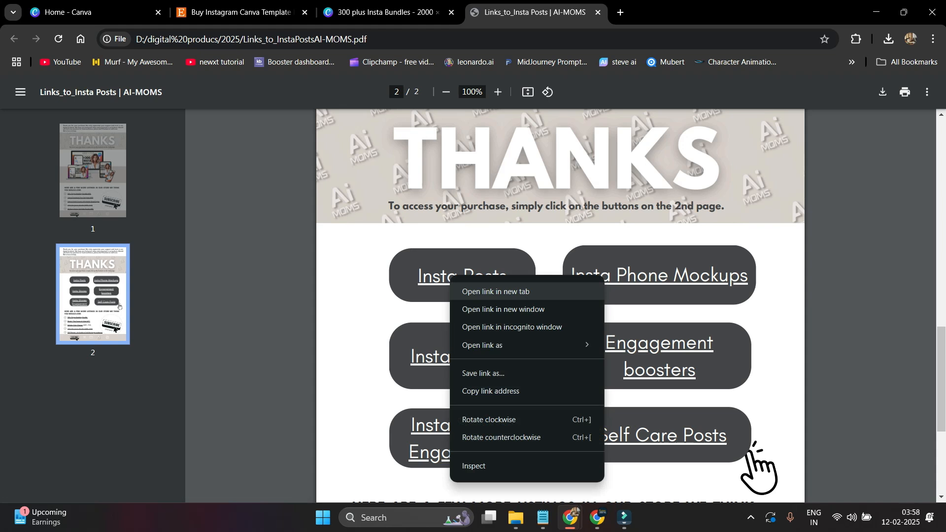
{"action": "left_click", "coordinate": [496, 292]}
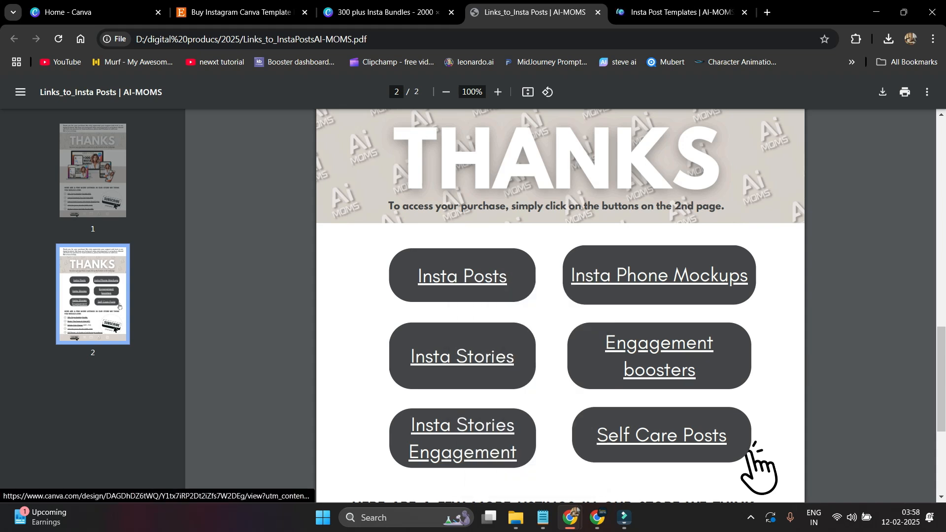
{"action": "right_click", "coordinate": [597, 277]}
{"action": "left_click", "coordinate": [635, 294]}
{"action": "right_click", "coordinate": [471, 358]}
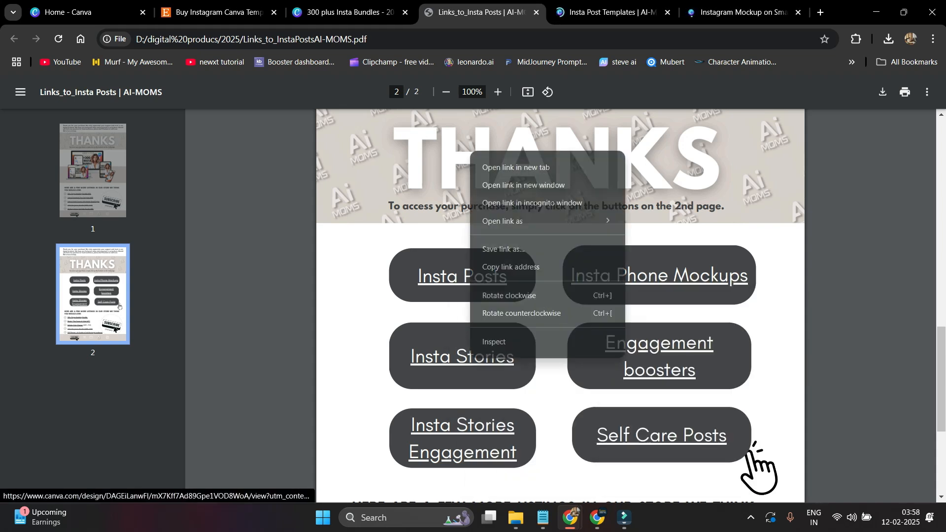
{"action": "left_click", "coordinate": [515, 167]}
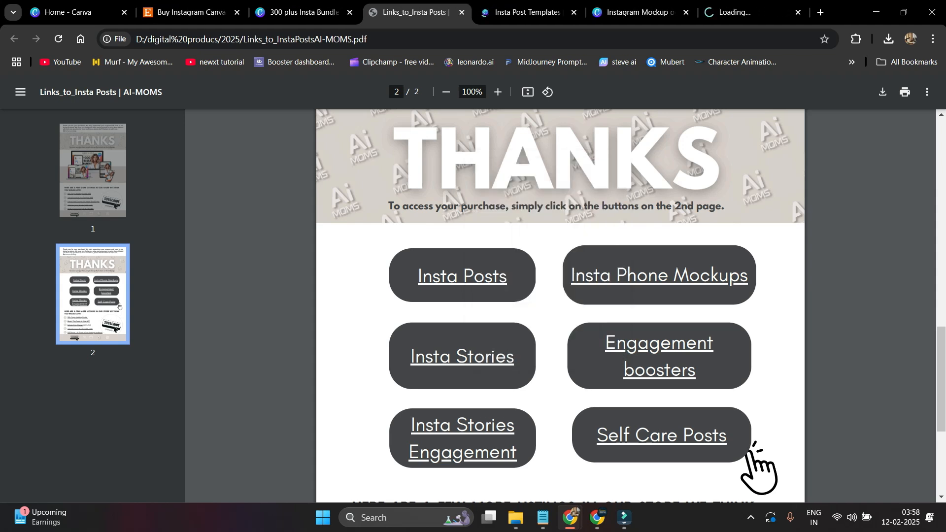
{"action": "right_click", "coordinate": [636, 344]}
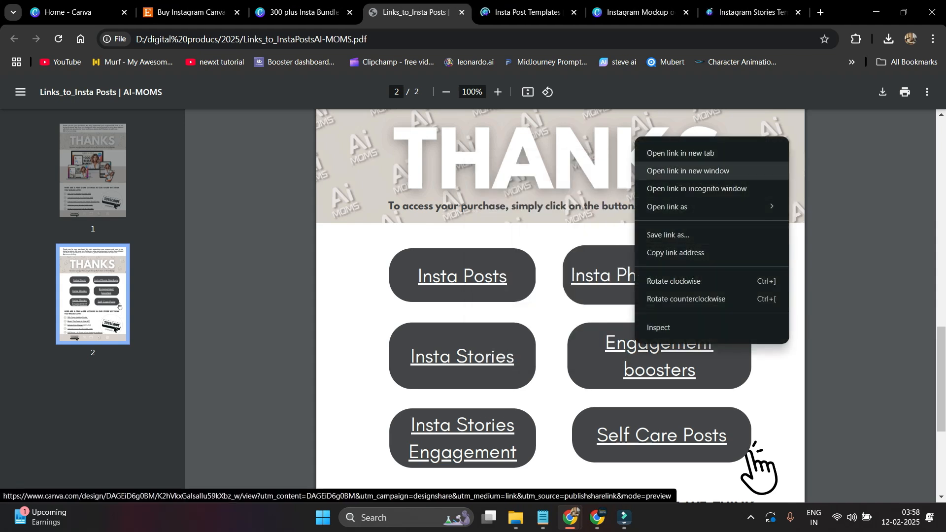
{"action": "left_click", "coordinate": [680, 152]}
{"action": "left_click", "coordinate": [535, 12]}
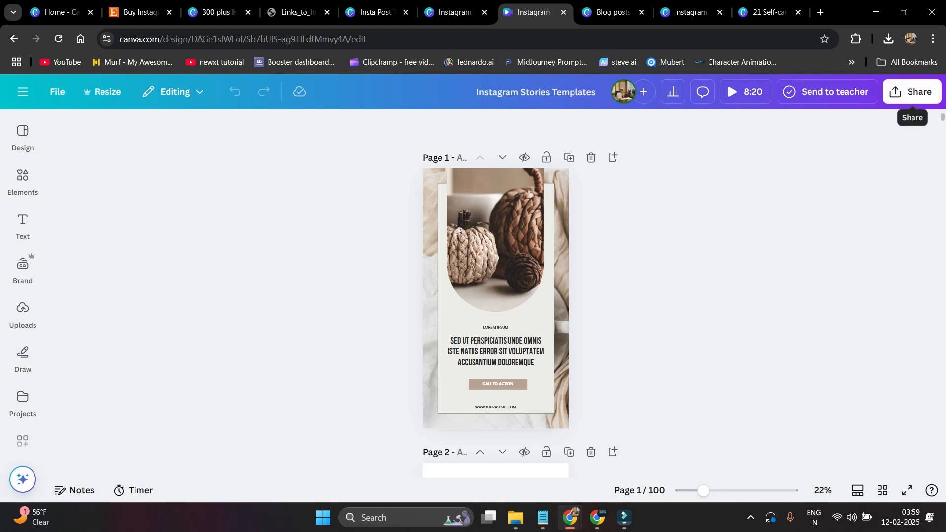
- Generate a template link for Instagram Stories Templates via Share > See all and copy its URL
{"action": "left_click", "coordinate": [912, 91]}
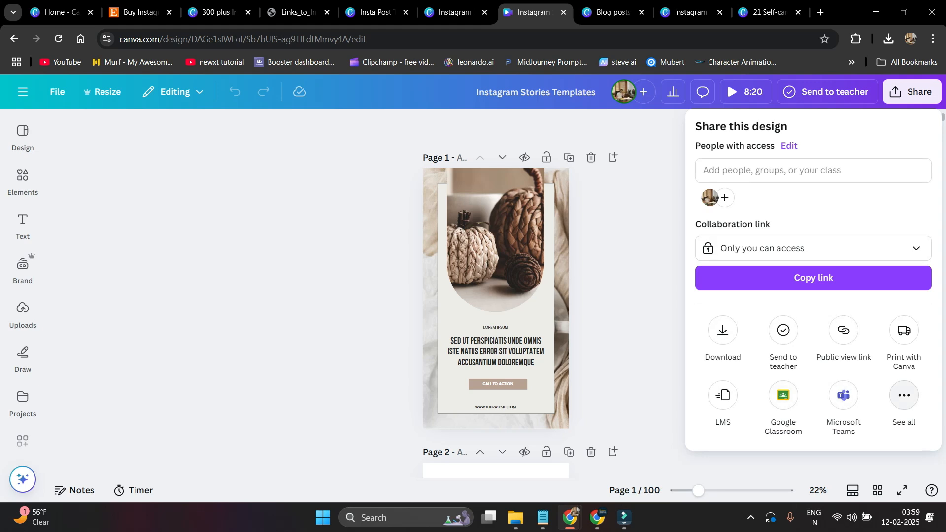
{"action": "left_click", "coordinate": [905, 395]}
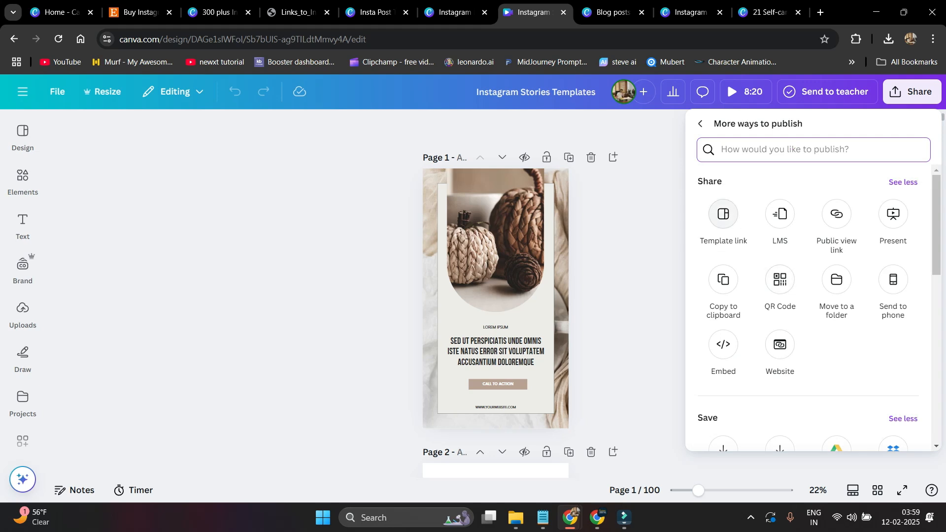
{"action": "left_click", "coordinate": [723, 214]}
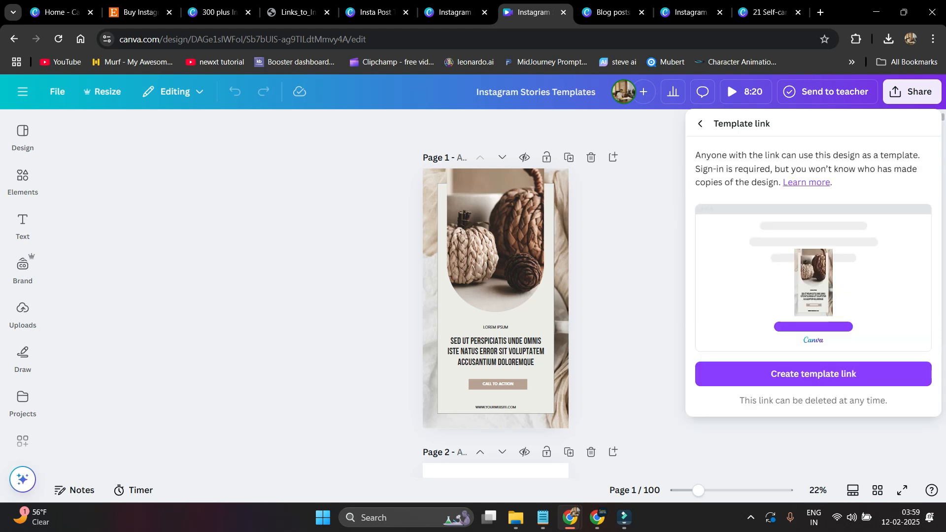
{"action": "left_click", "coordinate": [813, 374]}
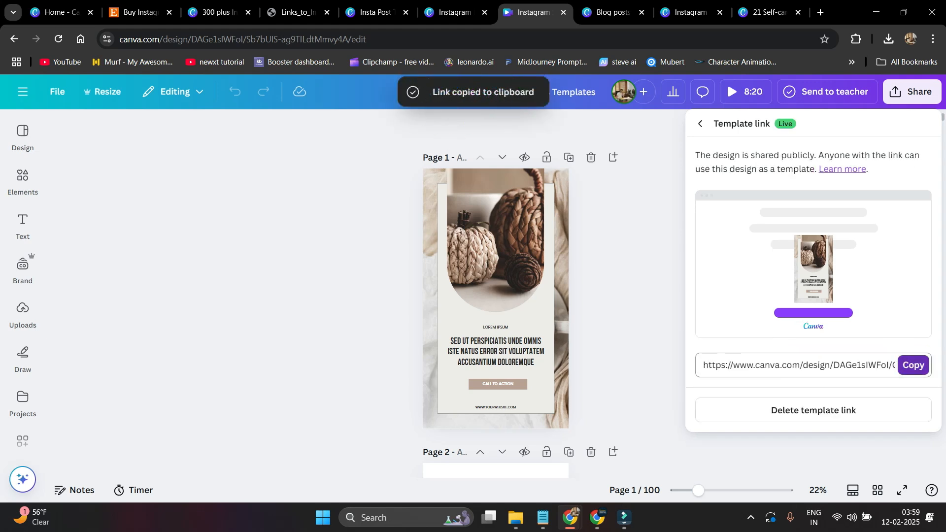
{"action": "left_click", "coordinate": [913, 365]}
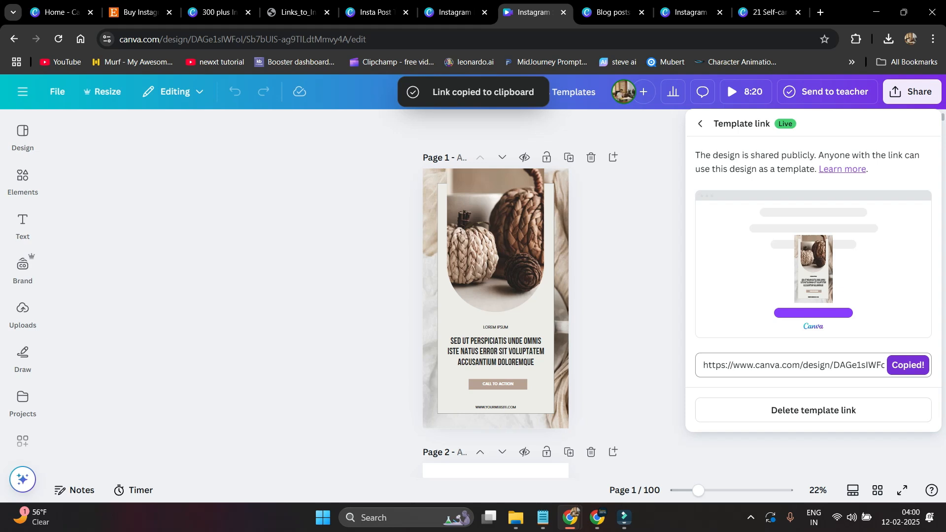
{"action": "key", "text": "alt+Tab"}
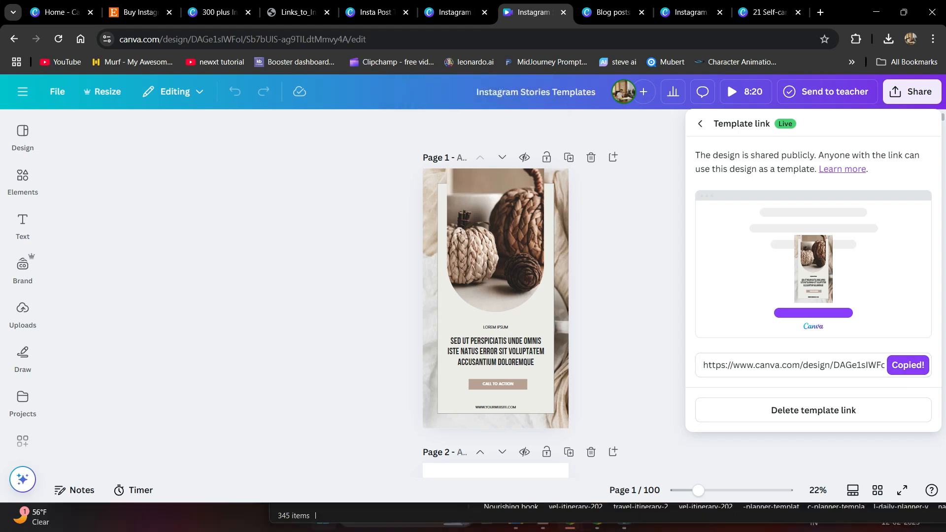
- Launch Notepad, paste the copied template link, and leave a blank line above it
{"action": "key", "text": "super"}
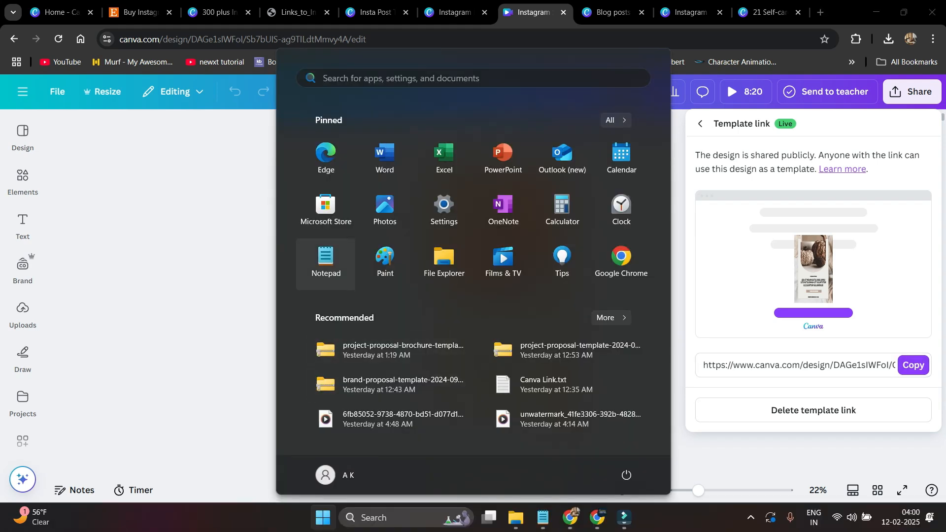
{"action": "left_click", "coordinate": [326, 264]}
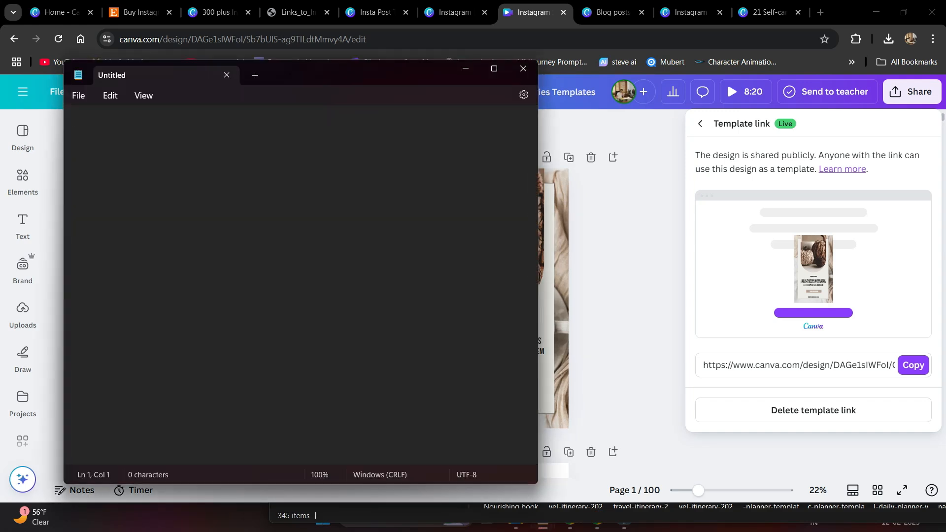
{"action": "right_click", "coordinate": [136, 129]}
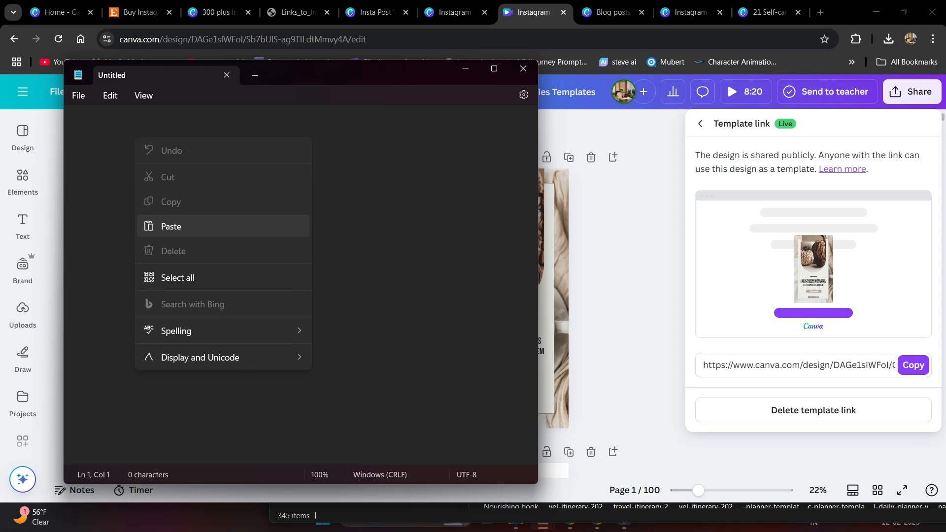
{"action": "left_click", "coordinate": [170, 226]}
{"action": "left_click", "coordinate": [74, 120]}
{"action": "mouse_move", "coordinate": [542, 517]}
{"action": "key", "text": "Return"}
{"action": "key", "text": "Return"}
{"action": "key", "text": "Up"}
{"action": "key", "text": "Up"}
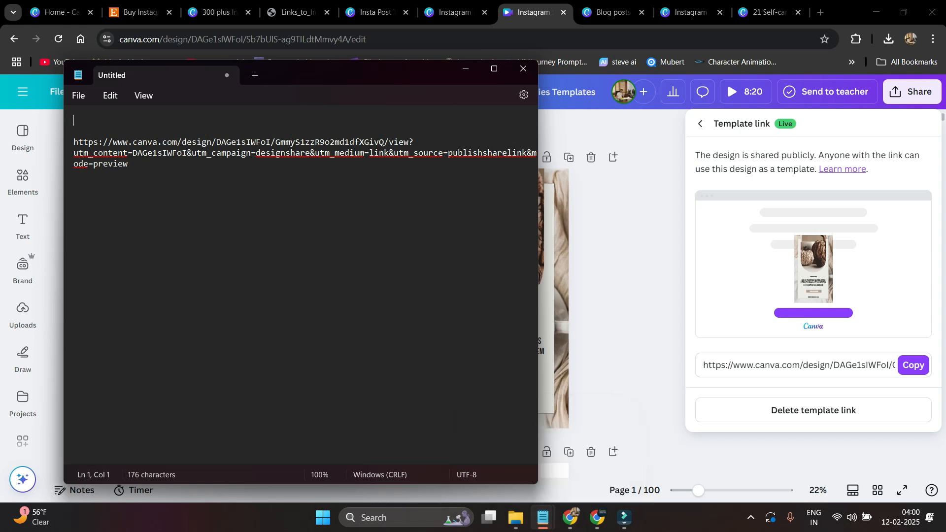
- Copy the 'Instagram Stories Templates' title from Canva and paste it above the link in Notepad
{"action": "left_click", "coordinate": [573, 93]}
{"action": "double_click", "coordinate": [573, 92]}
{"action": "key", "text": "ctrl+a"}
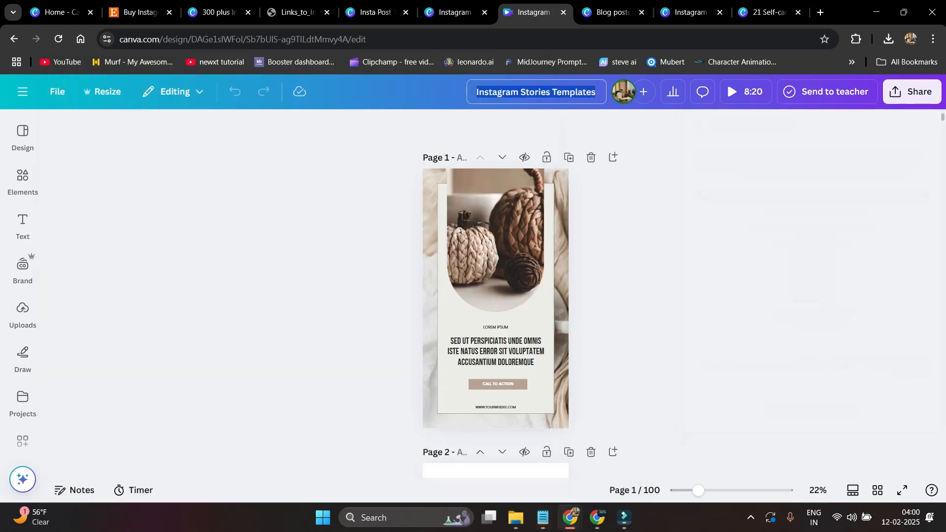
{"action": "right_click", "coordinate": [572, 93]}
{"action": "left_click", "coordinate": [591, 156]}
{"action": "mouse_move", "coordinate": [543, 517]}
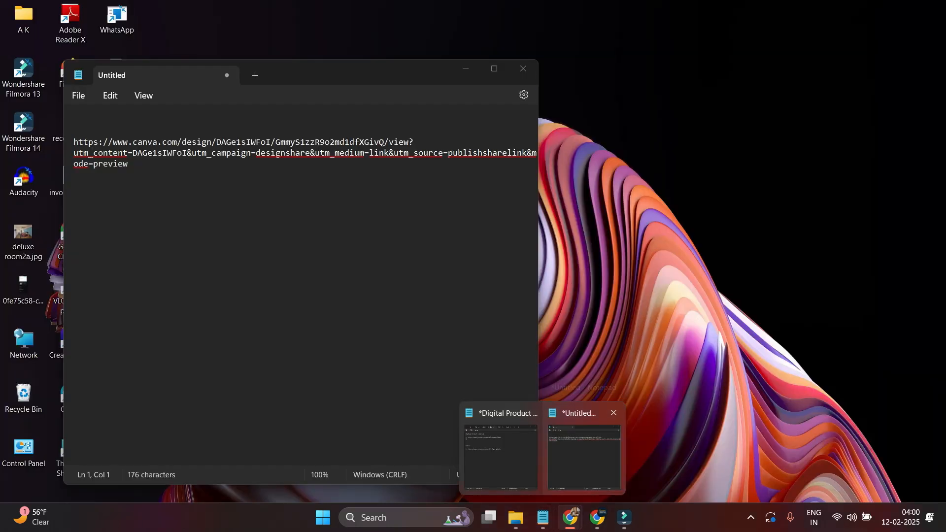
{"action": "left_click", "coordinate": [584, 456]}
{"action": "right_click", "coordinate": [150, 123]}
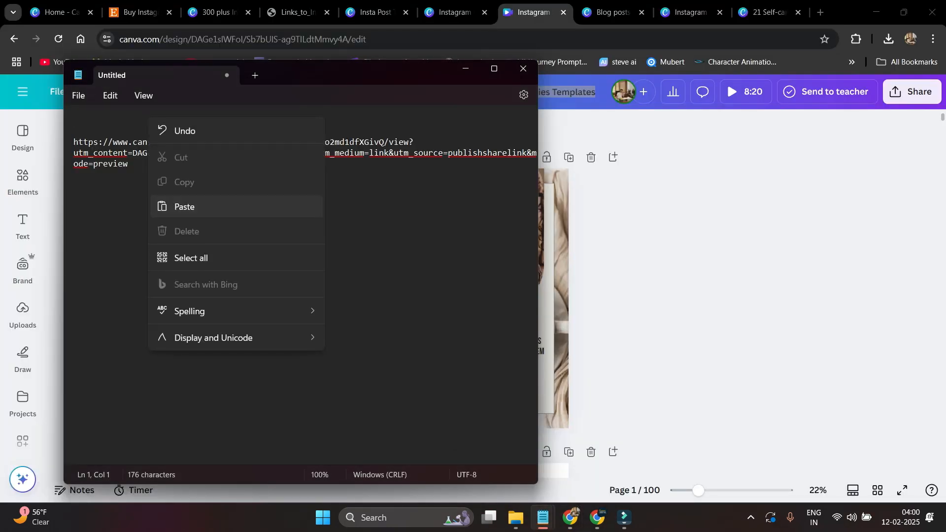
{"action": "left_click", "coordinate": [184, 205]}
{"action": "key", "text": "Return"}
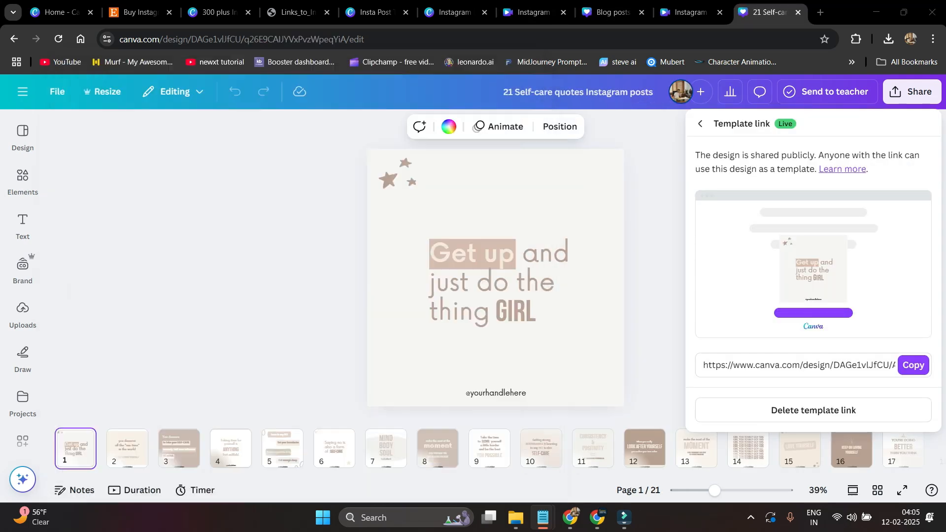
- Load canva.com in a new browser tab
{"action": "left_click", "coordinate": [654, 222]}
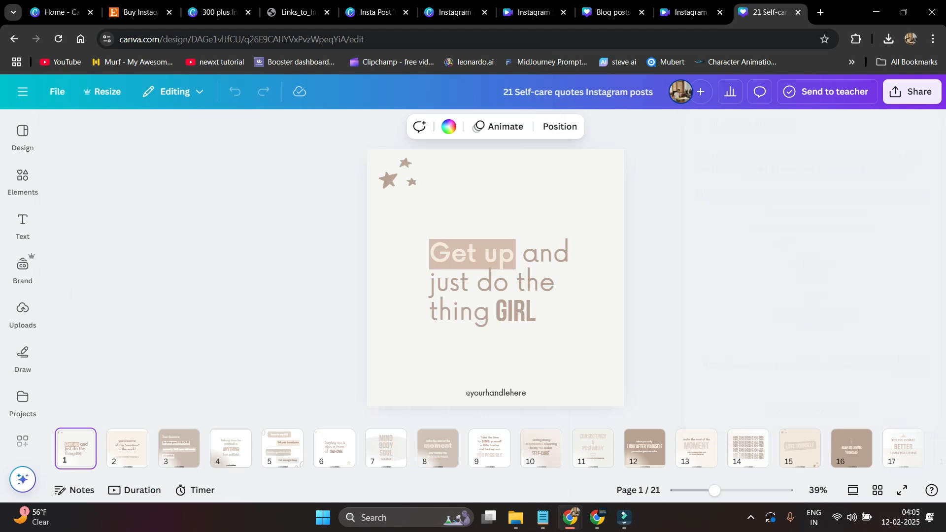
{"action": "left_click", "coordinate": [821, 12]}
{"action": "type", "text": "canva.com"}
{"action": "key", "text": "Return"}
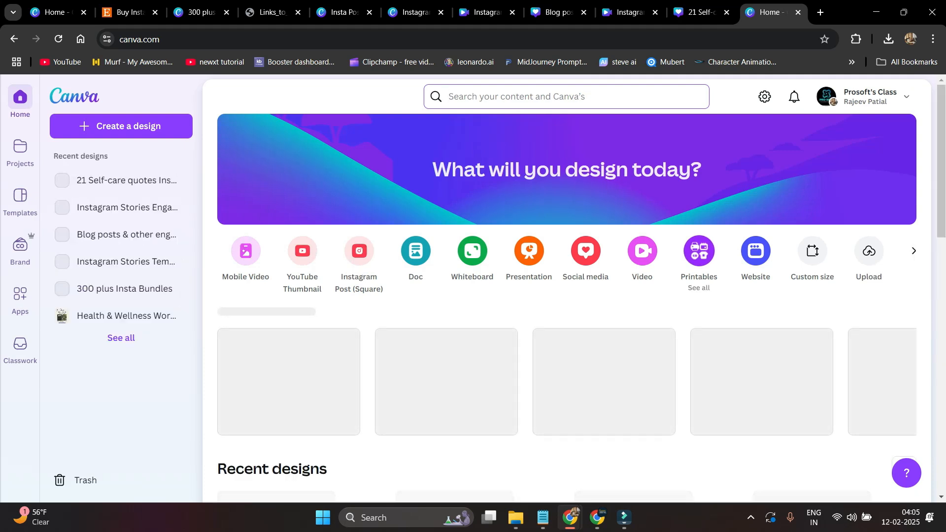
- Drag Links_to_InstaPostsAI-MOMS.pdf from the 2025 folder onto the Canva home page to upload it
{"action": "mouse_move", "coordinate": [515, 518]}
{"action": "left_click", "coordinate": [412, 461]}
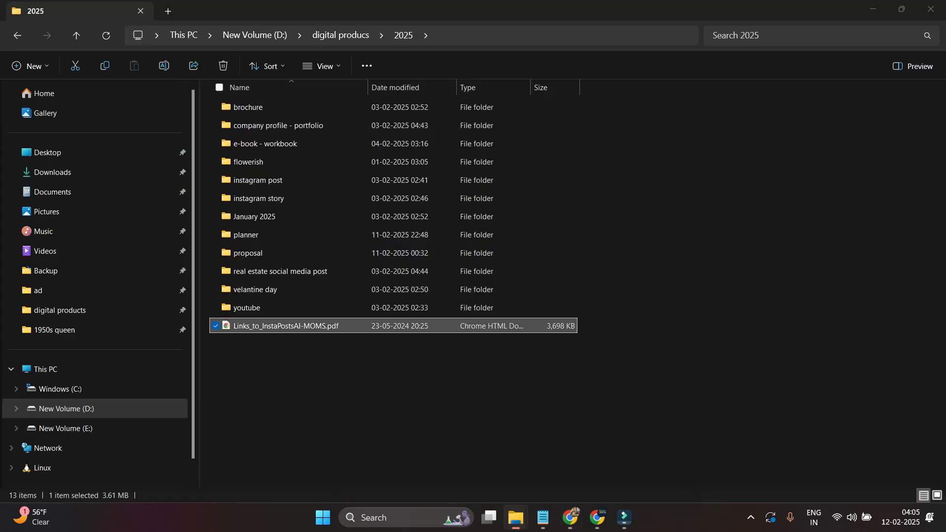
{"action": "left_click_drag", "start_coordinate": [296, 326], "coordinate": [507, 316]}
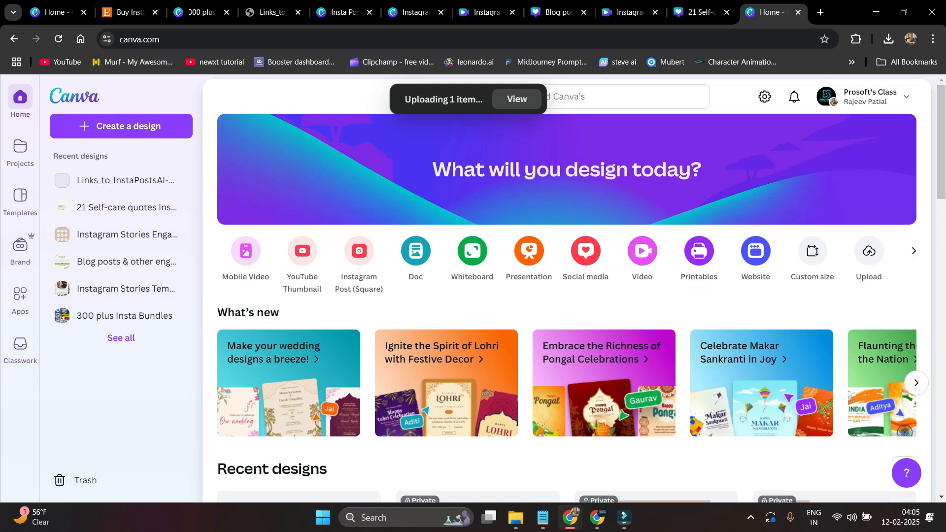
{"action": "scroll", "coordinate": [566, 296], "scroll_direction": "down", "scroll_amount": 7}
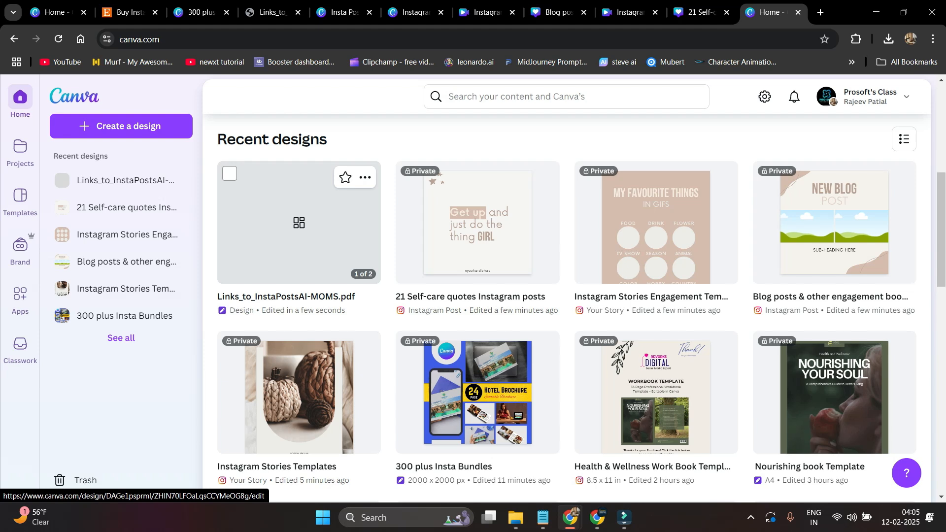
- Open Links_to_InstaPostsAI-MOMS.pdf from Recent designs, close the import feedback, and select page 2's link buttons
{"action": "left_click", "coordinate": [299, 222]}
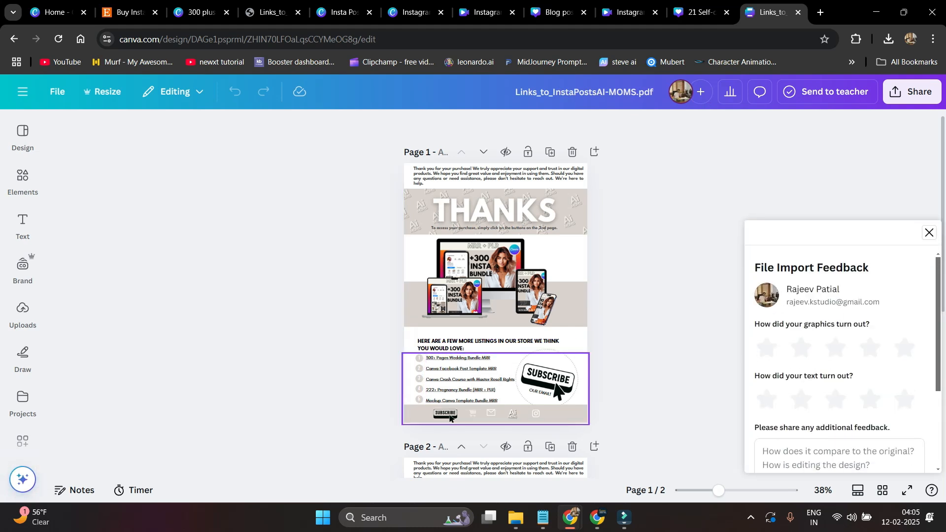
{"action": "left_click", "coordinate": [929, 232]}
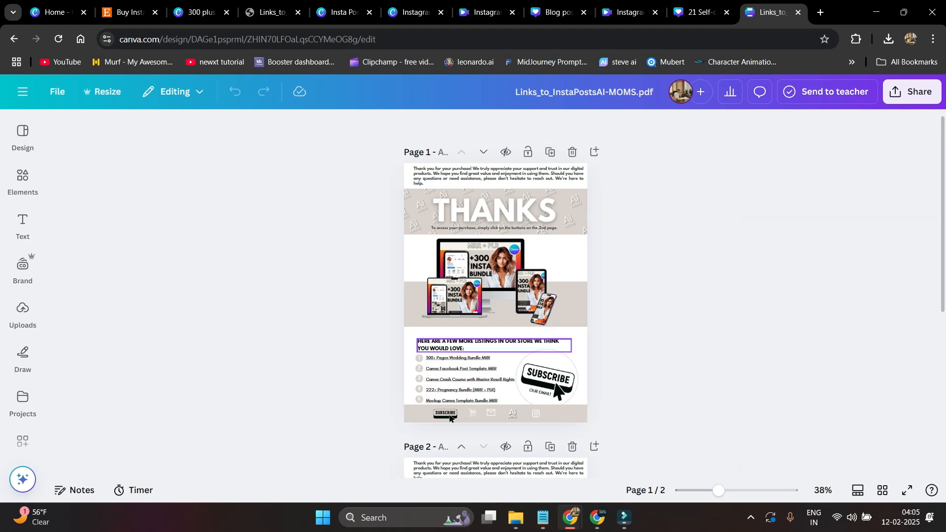
{"action": "scroll", "coordinate": [495, 296], "scroll_direction": "down", "scroll_amount": 2}
{"action": "scroll", "coordinate": [566, 420], "scroll_direction": "down", "scroll_amount": 5}
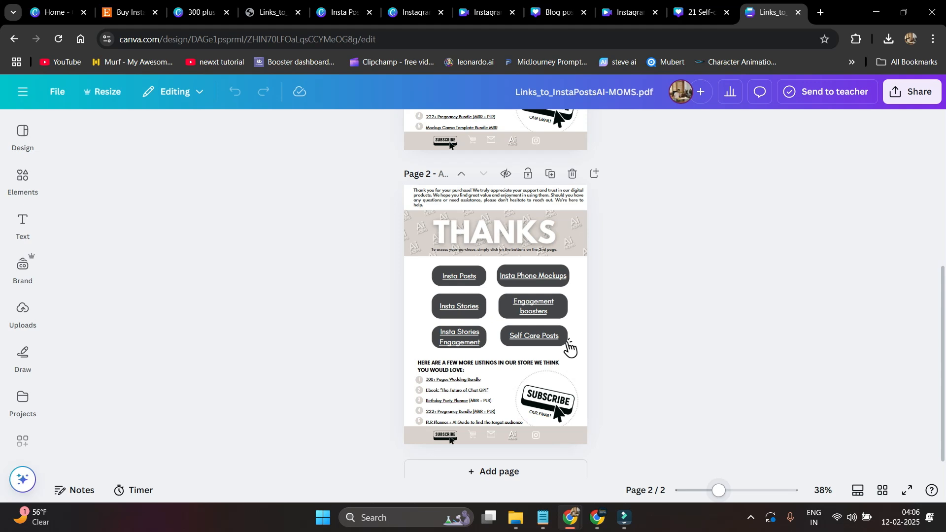
{"action": "scroll", "coordinate": [570, 347], "scroll_direction": "up", "scroll_amount": 2, "text": "ctrl"}
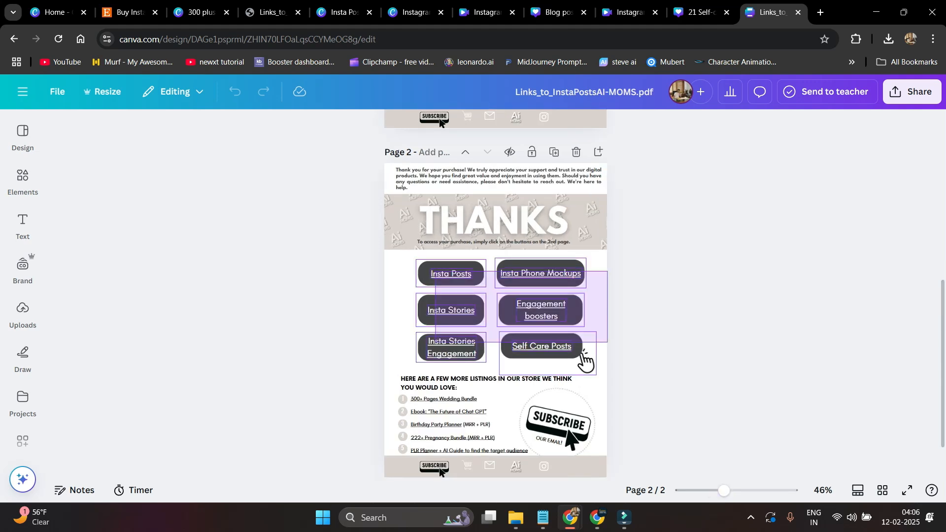
{"action": "left_click", "coordinate": [583, 352]}
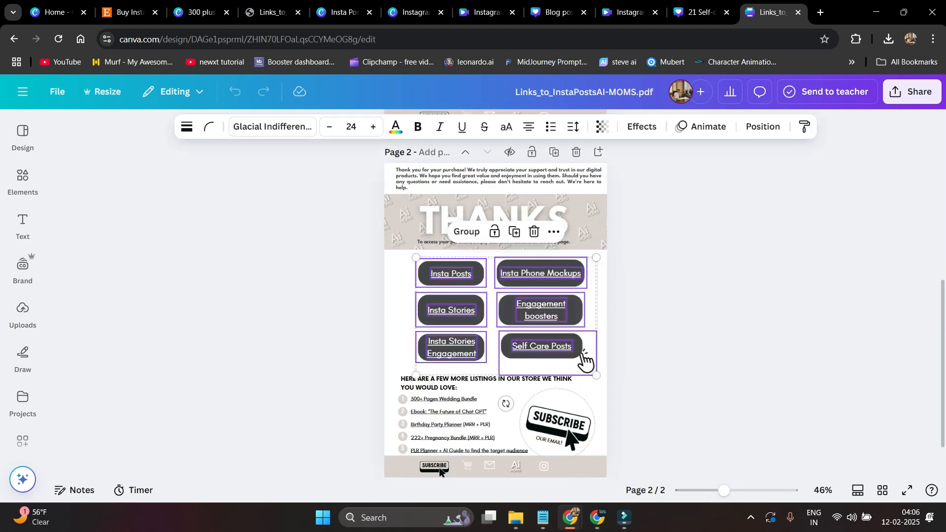
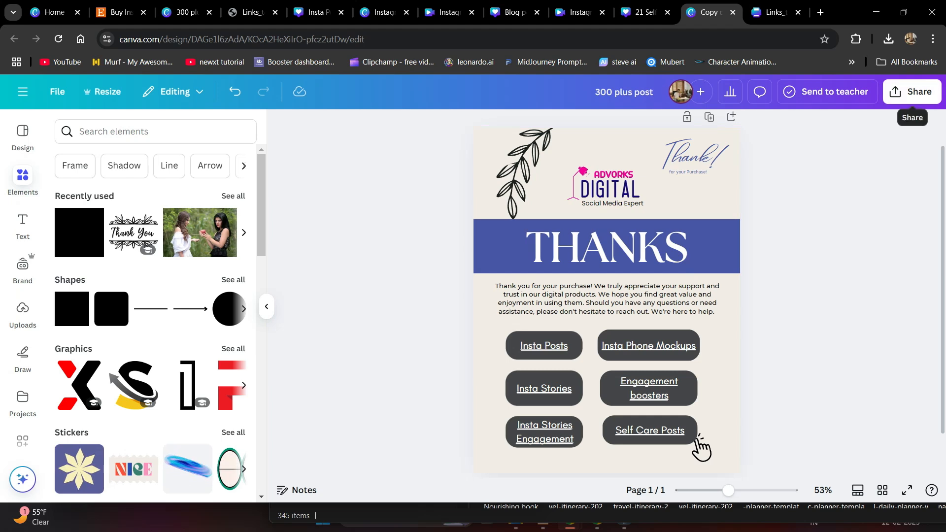
- Export the thank-you design as a PDF Standard file, 300 plus post.pdf
{"action": "left_click", "coordinate": [722, 330]}
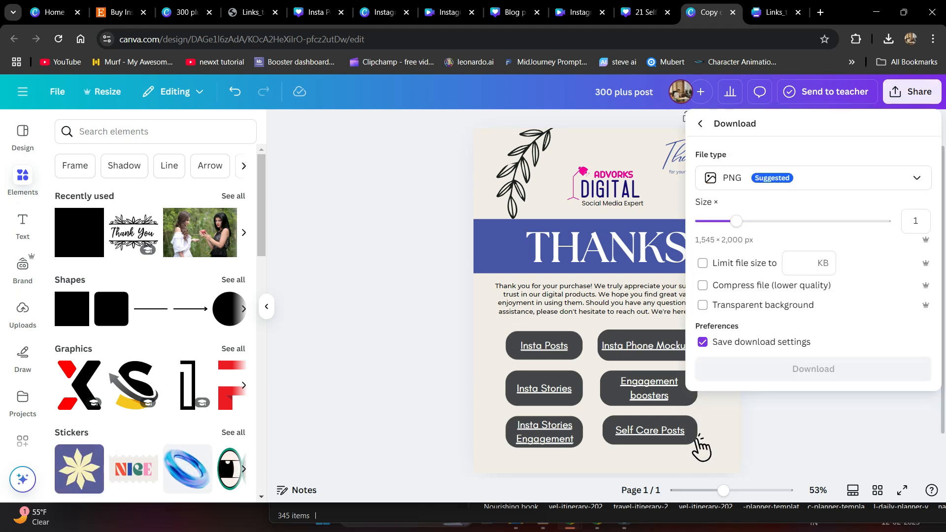
{"action": "left_click", "coordinate": [813, 178]}
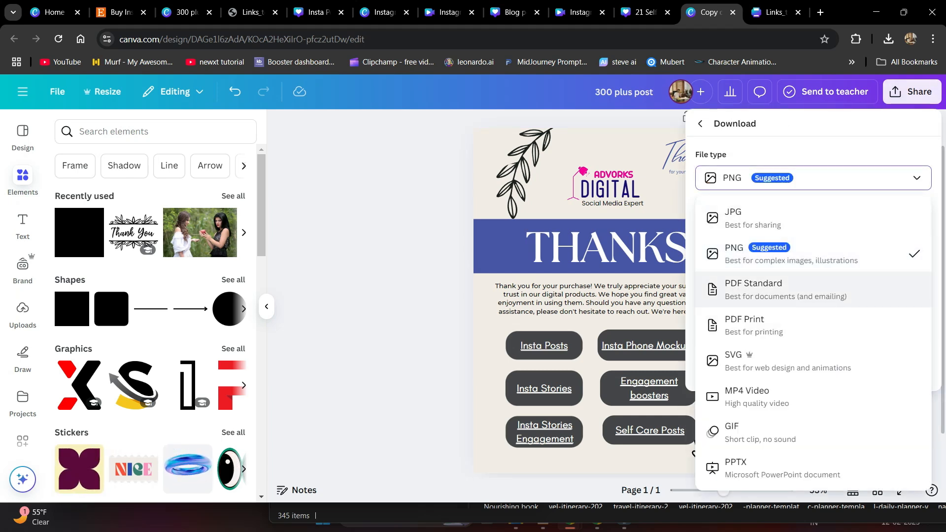
{"action": "left_click", "coordinate": [753, 289]}
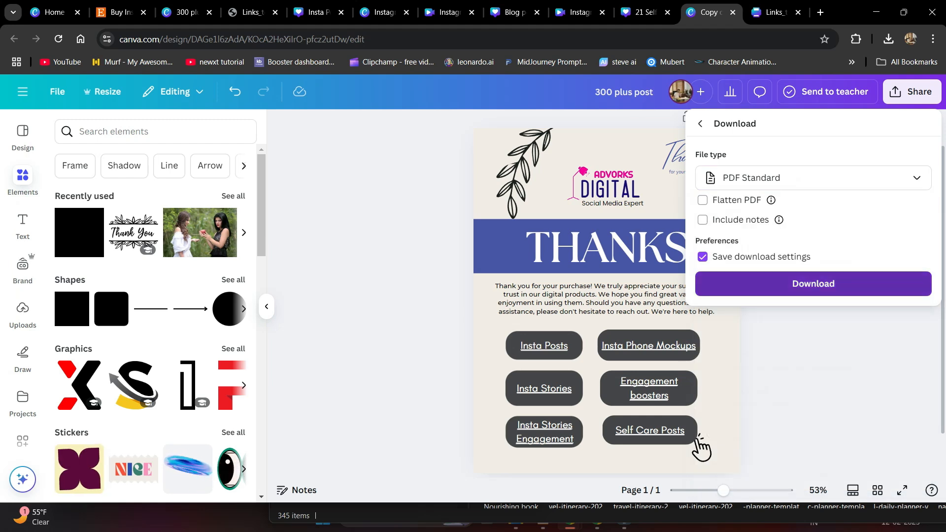
{"action": "left_click", "coordinate": [813, 283]}
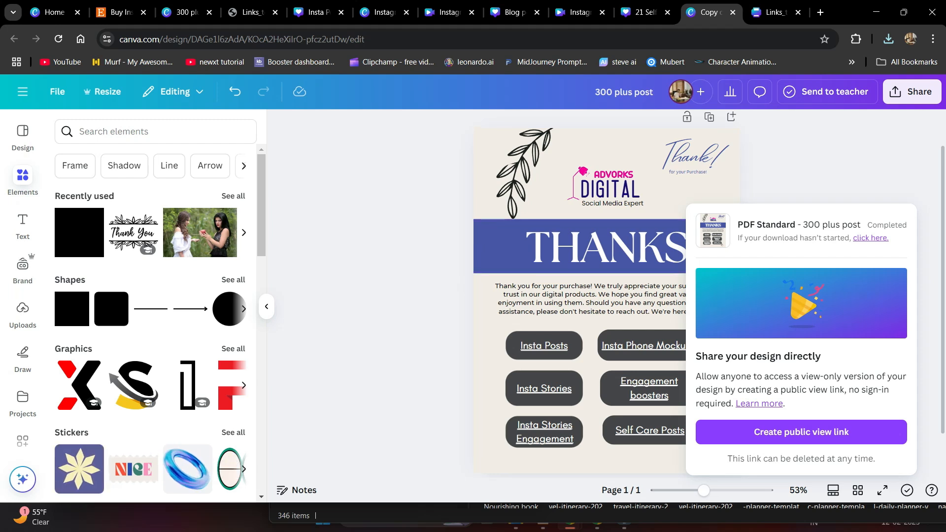
{"action": "left_click", "coordinate": [700, 448]}
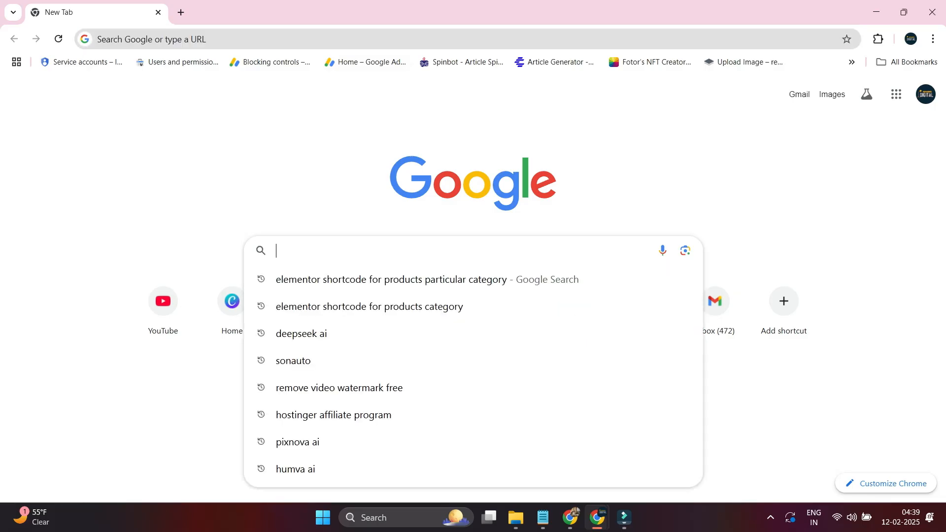
{"action": "type", "text": "co"}
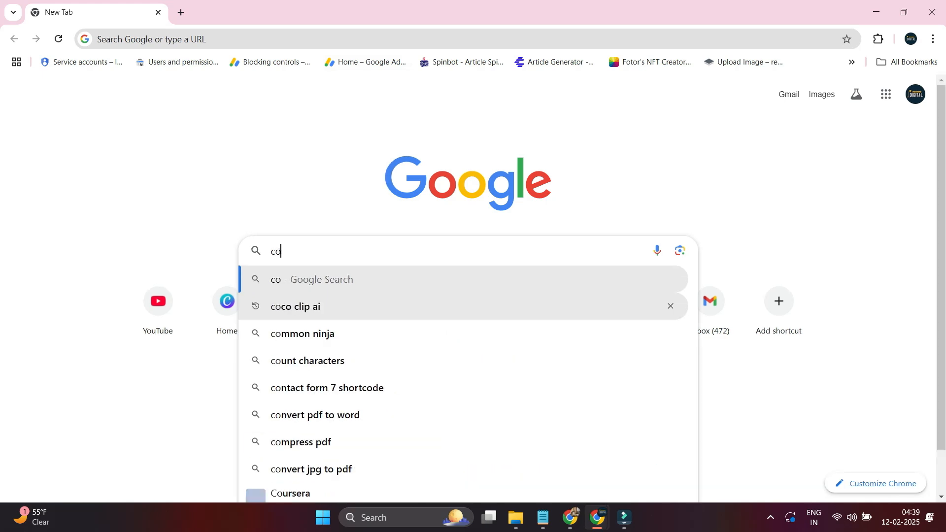
{"action": "type", "text": "sm"}
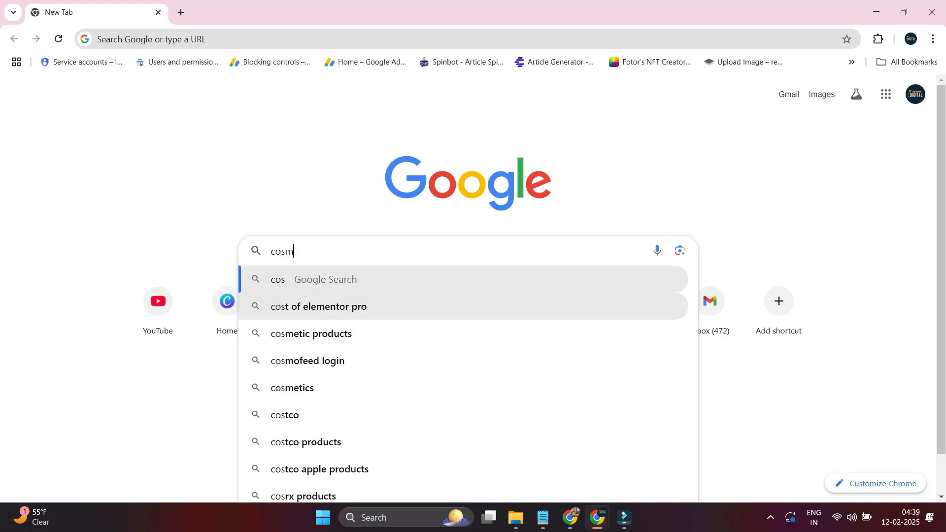
{"action": "type", "text": "o"}
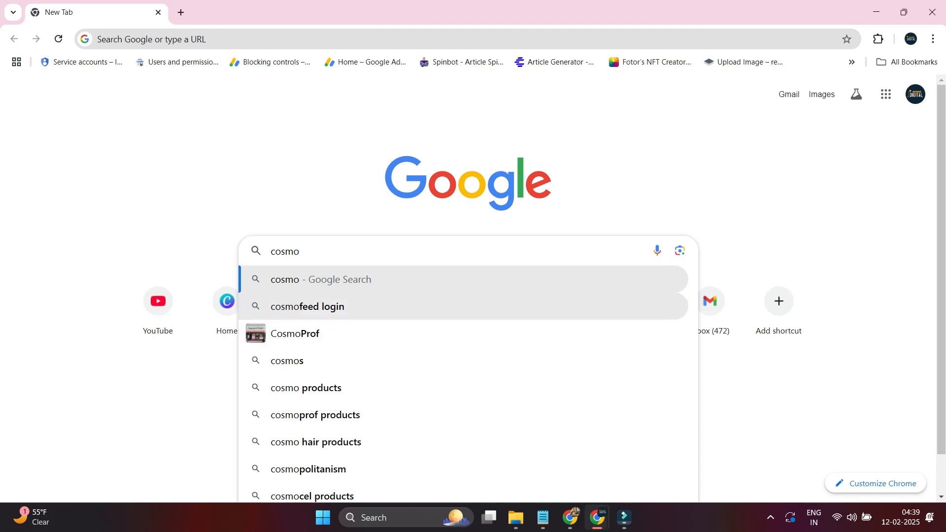
- Search Google for 'cosmofeed login' and open the 'Sign in - SuperProfile Account' result
{"action": "key", "text": "Down"}
{"action": "key", "text": "Return"}
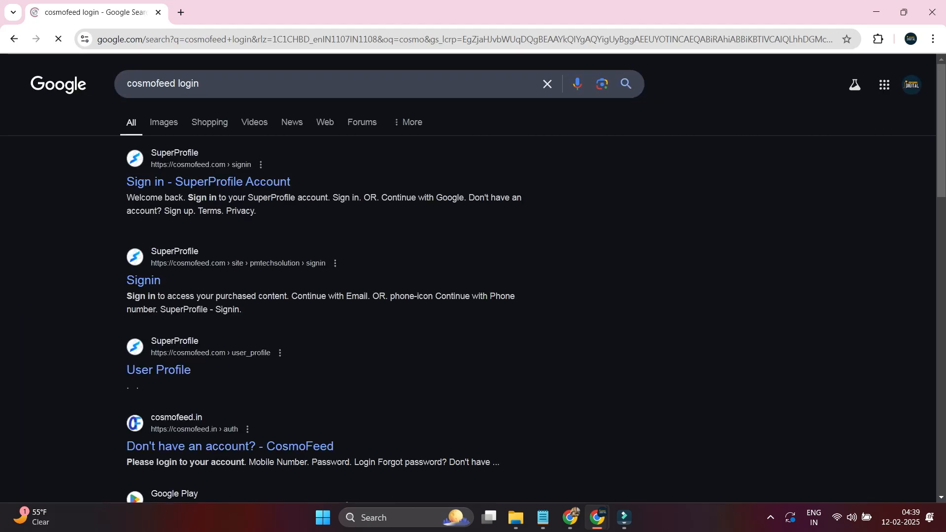
{"action": "left_click", "coordinate": [208, 182]}
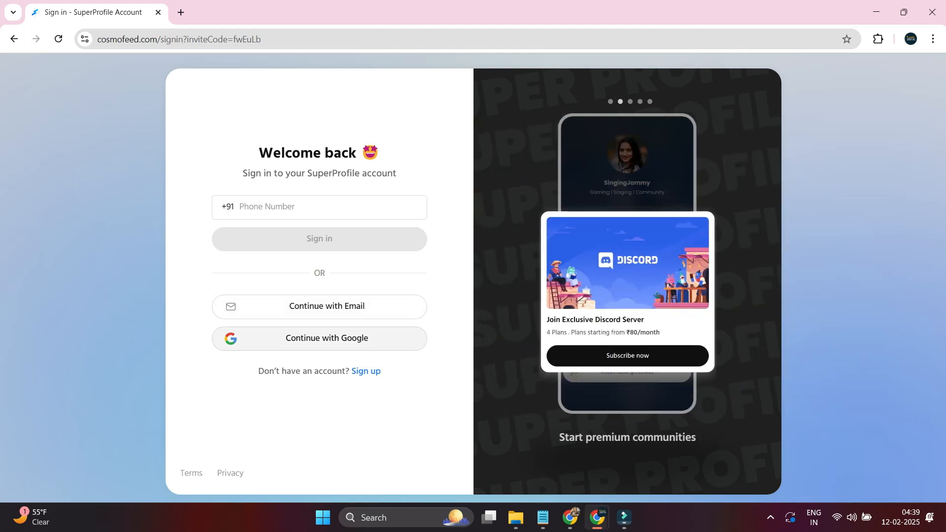
- Sign in to SuperProfile with the business Google account
{"action": "left_click", "coordinate": [326, 338]}
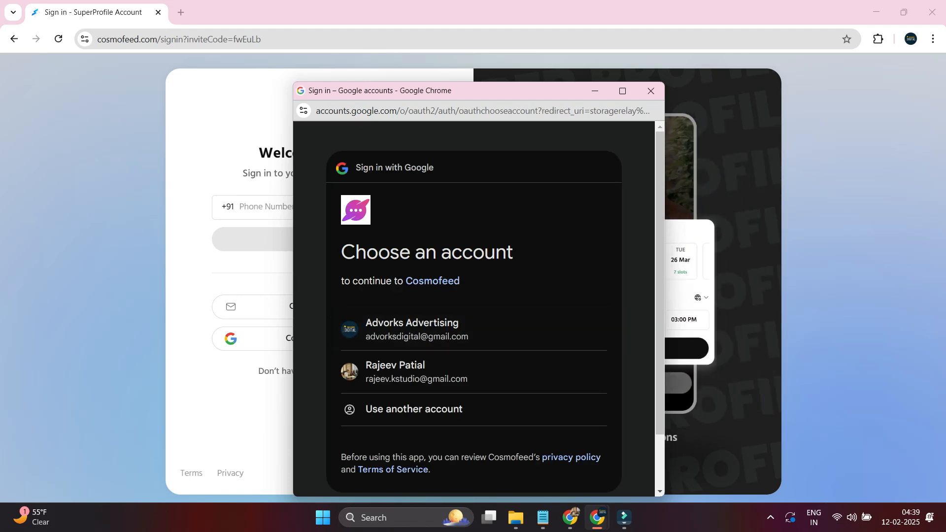
{"action": "left_click", "coordinate": [417, 329]}
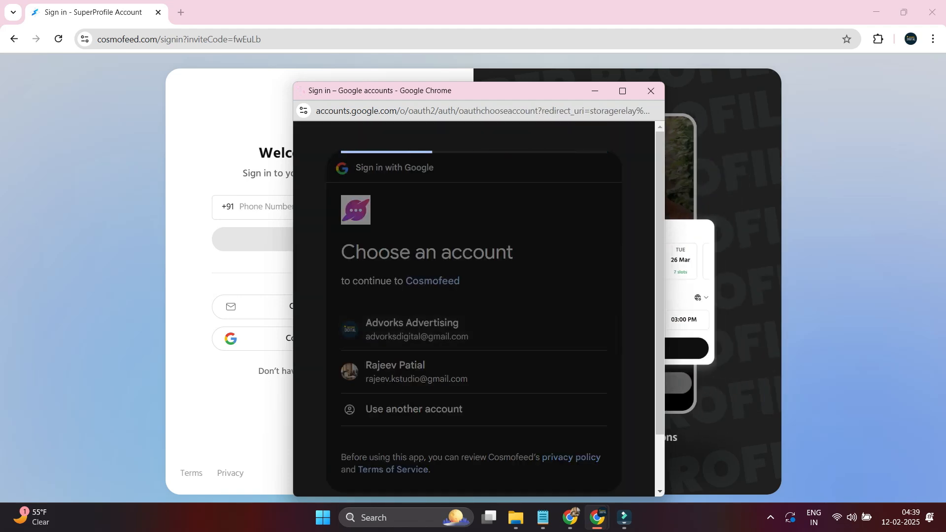
{"action": "left_click", "coordinate": [542, 449]}
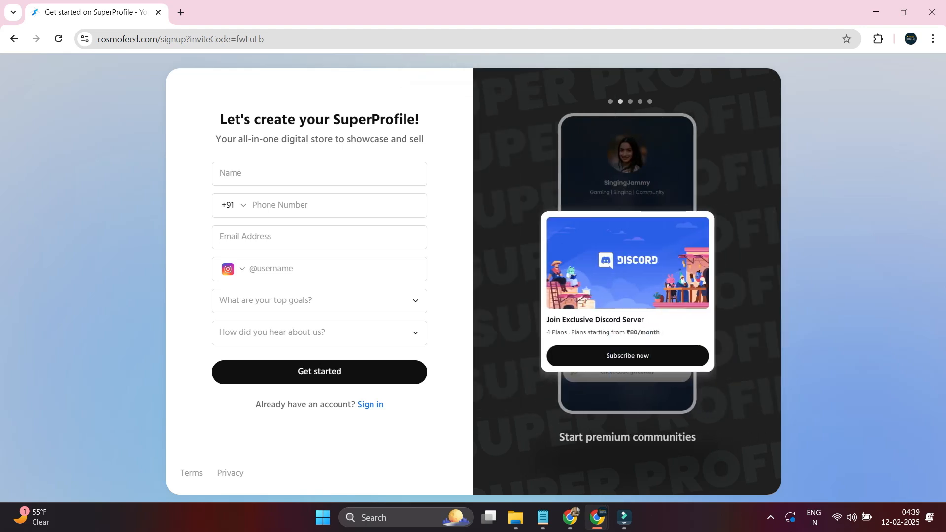
- Autofill the saved name, phone and e-mail, removing the extra final digit from the phone number
{"action": "left_click", "coordinate": [313, 173]}
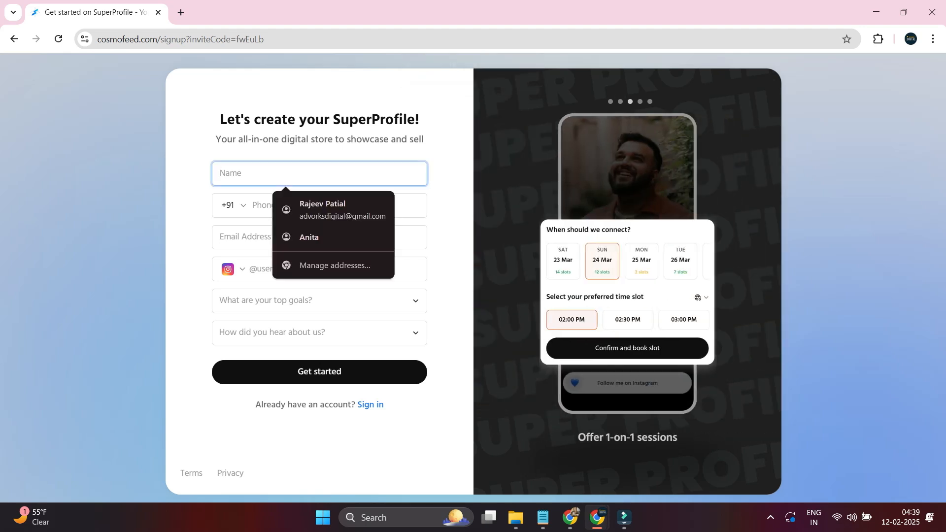
{"action": "key", "text": "Down"}
{"action": "key", "text": "Return"}
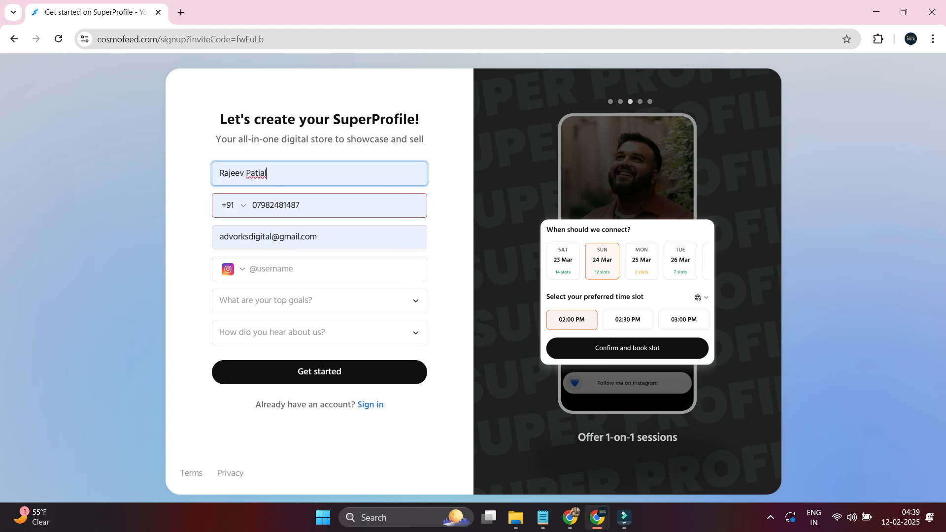
{"action": "left_click", "coordinate": [315, 205]}
{"action": "key", "text": "shift+Left"}
{"action": "key", "text": "shift+Left"}
{"action": "key", "text": "shift+Left"}
{"action": "key", "text": "shift+Left"}
{"action": "key", "text": "shift+Left"}
{"action": "key", "text": "shift+Left"}
{"action": "key", "text": "shift+Left"}
{"action": "key", "text": "shift+Left"}
{"action": "key", "text": "shift+Left"}
{"action": "key", "text": "shift+Left"}
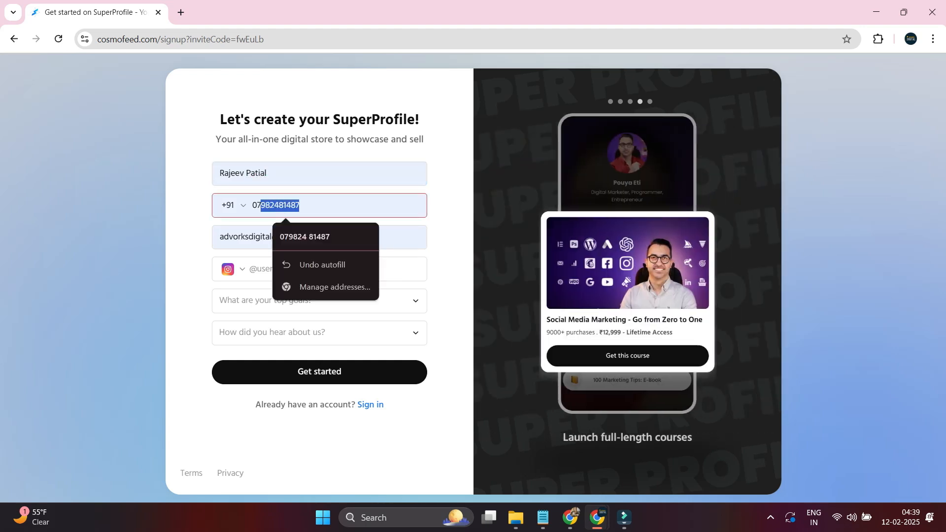
{"action": "key", "text": "shift+Left"}
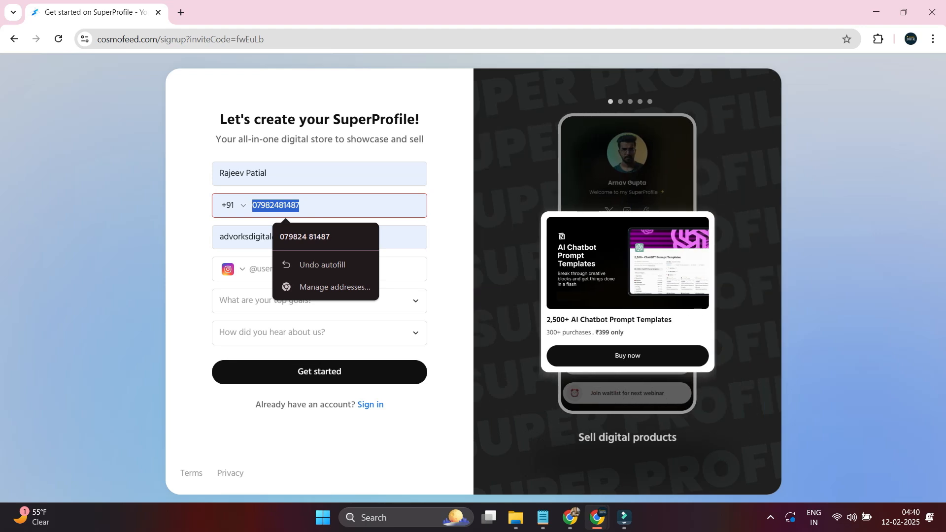
{"action": "key", "text": "Down"}
{"action": "key", "text": "Up"}
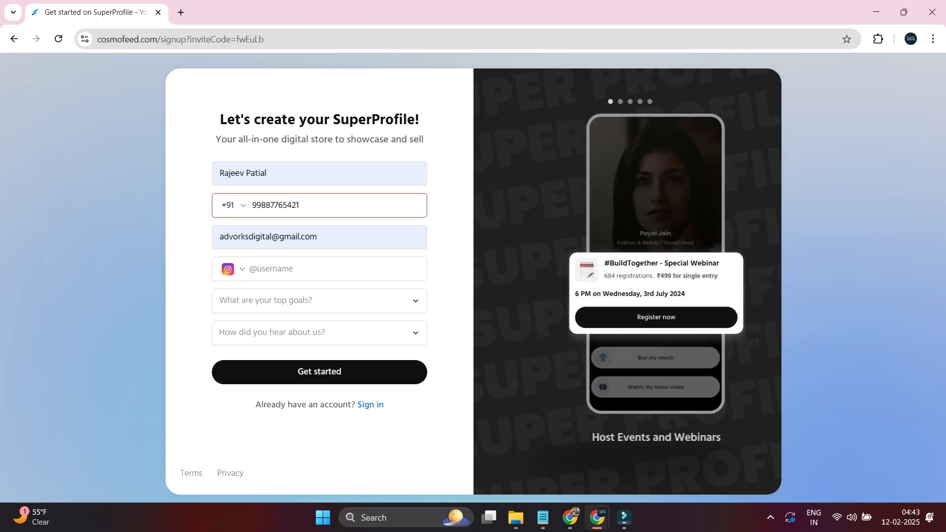
{"action": "key", "text": "BackSpace"}
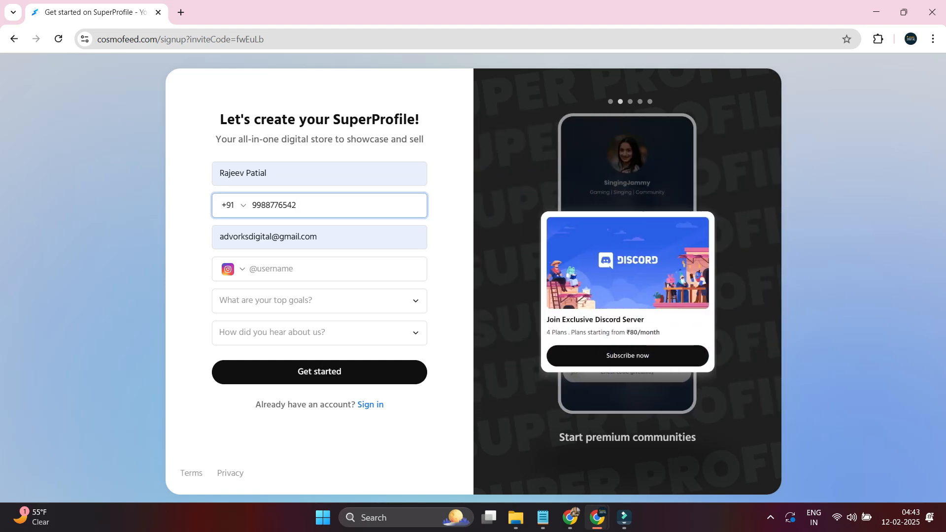
- Choose Facebook as the social platform and enter the Facebook username
{"action": "left_click", "coordinate": [235, 269]}
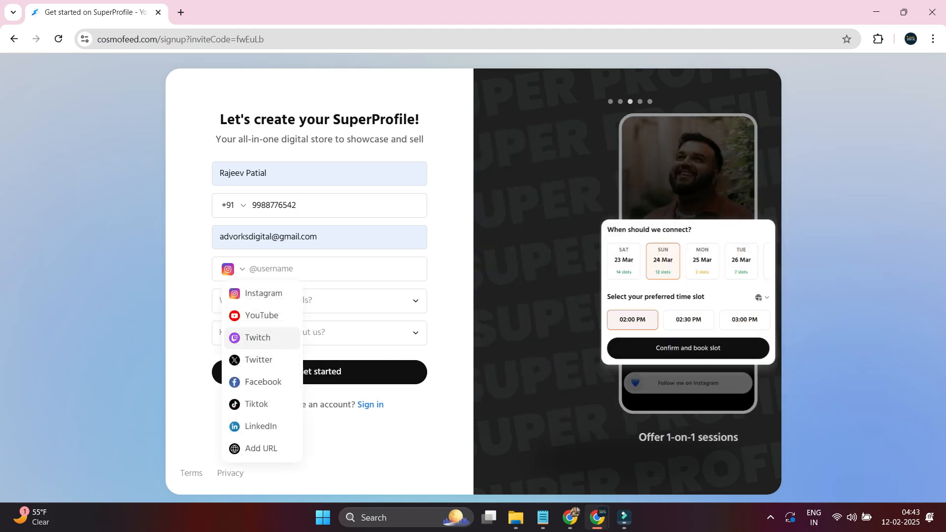
{"action": "left_click", "coordinate": [261, 382]}
{"action": "type", "text": "raj"}
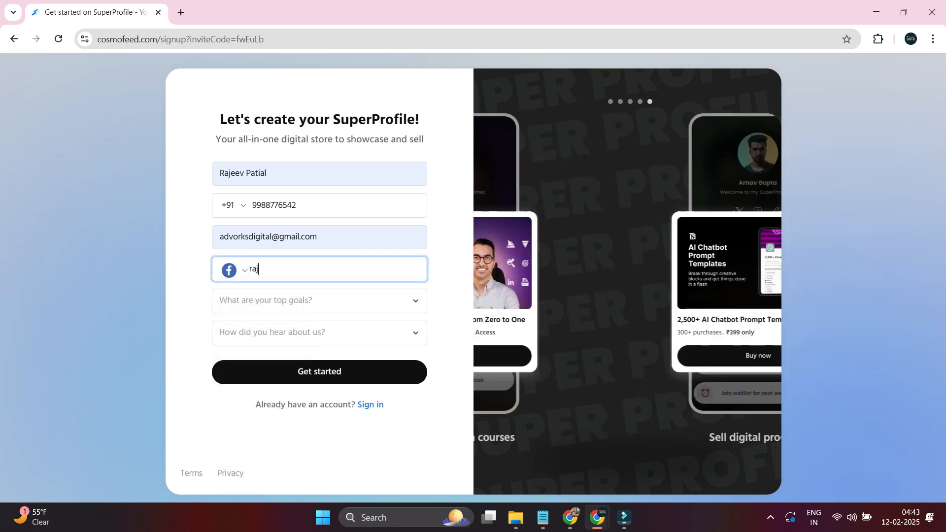
{"action": "key", "text": "BackSpace"}
{"action": "key", "text": "BackSpace"}
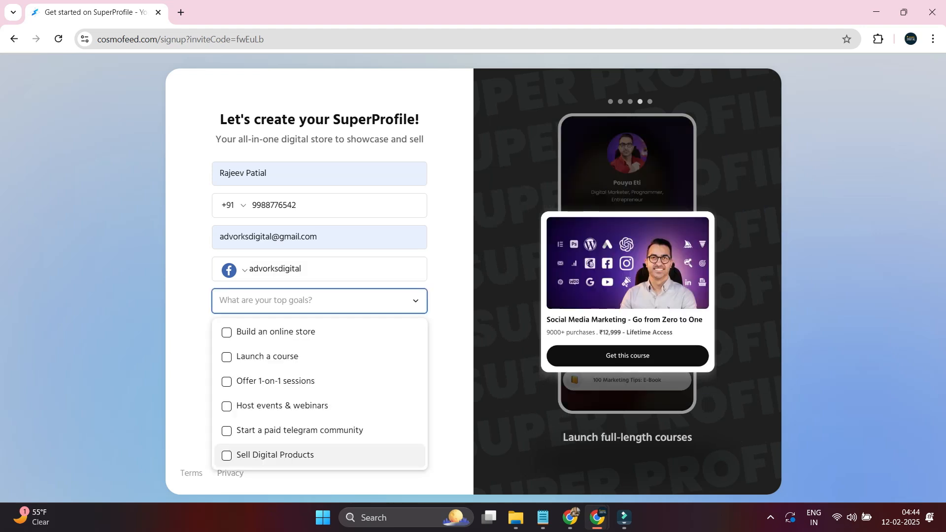
- Set the top goal to Sell Digital Products and the referral source to Google Search
{"action": "left_click", "coordinate": [262, 456]}
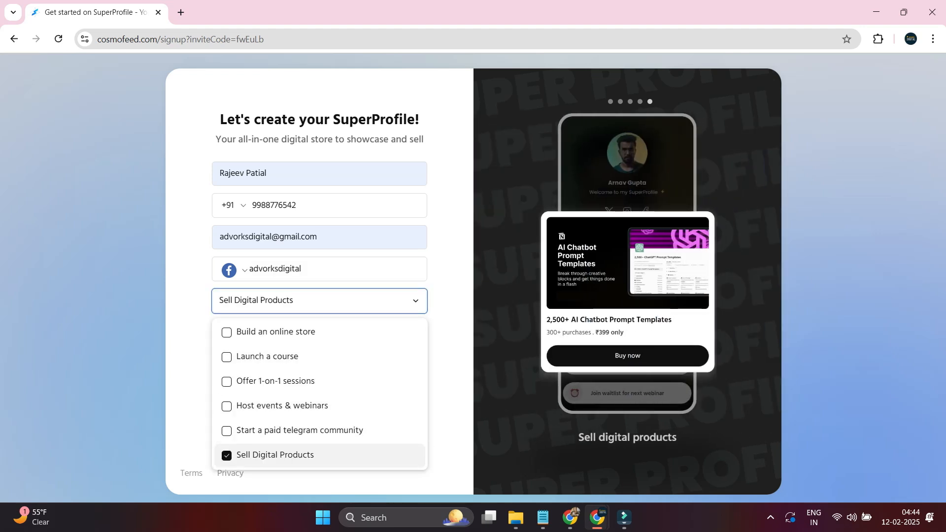
{"action": "key", "text": "Escape"}
{"action": "left_click", "coordinate": [319, 332]}
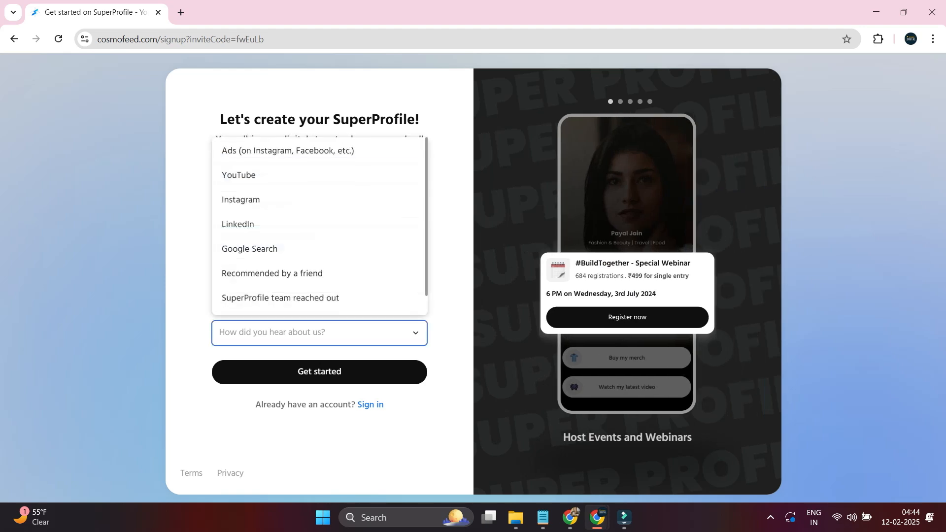
{"action": "key", "text": "Down"}
{"action": "key", "text": "Down"}
{"action": "key", "text": "Down"}
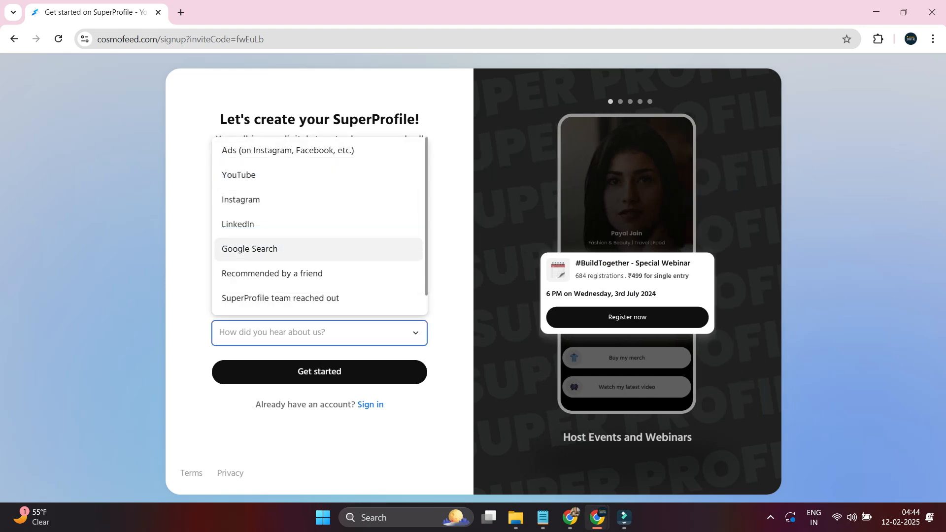
{"action": "key", "text": "Return"}
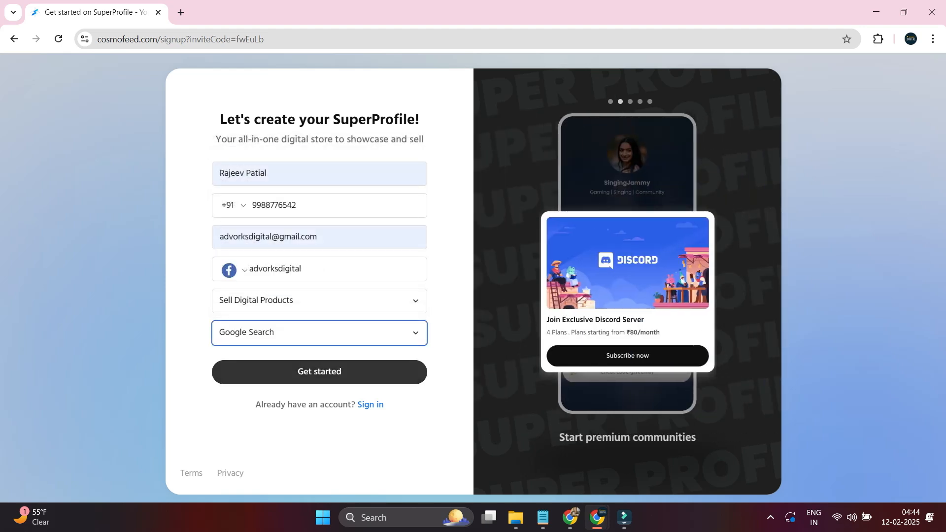
- Submit the signup form, choose 'Become a creator on SuperProfile', and switch to the dashboard window
{"action": "left_click", "coordinate": [319, 372]}
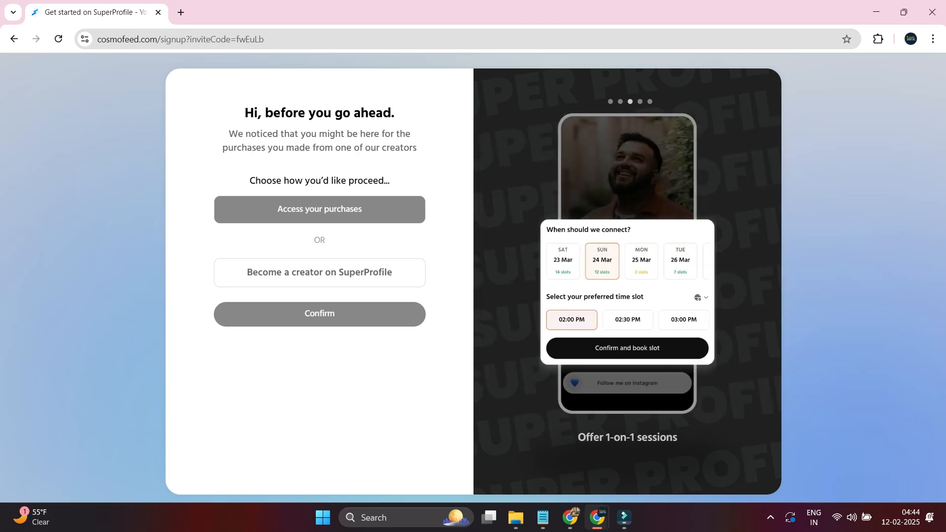
{"action": "left_click", "coordinate": [320, 273]}
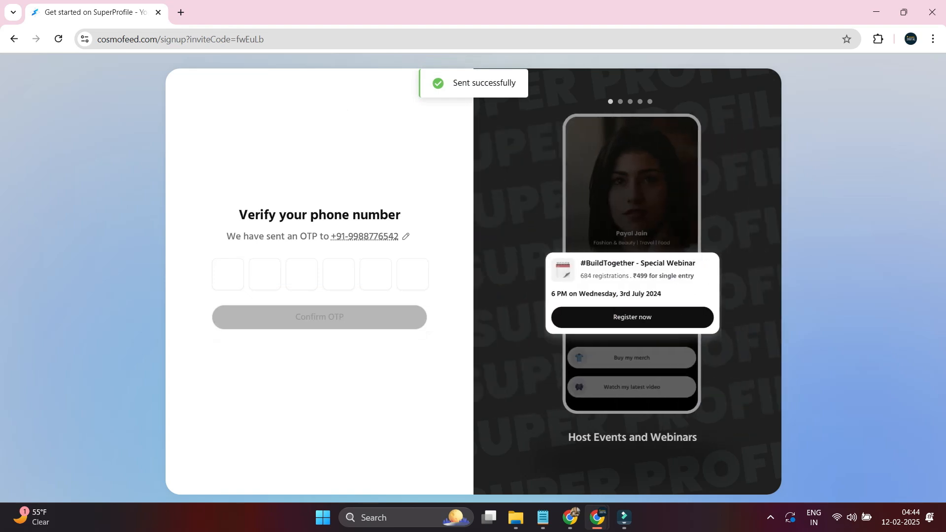
{"action": "key", "text": "alt+Tab"}
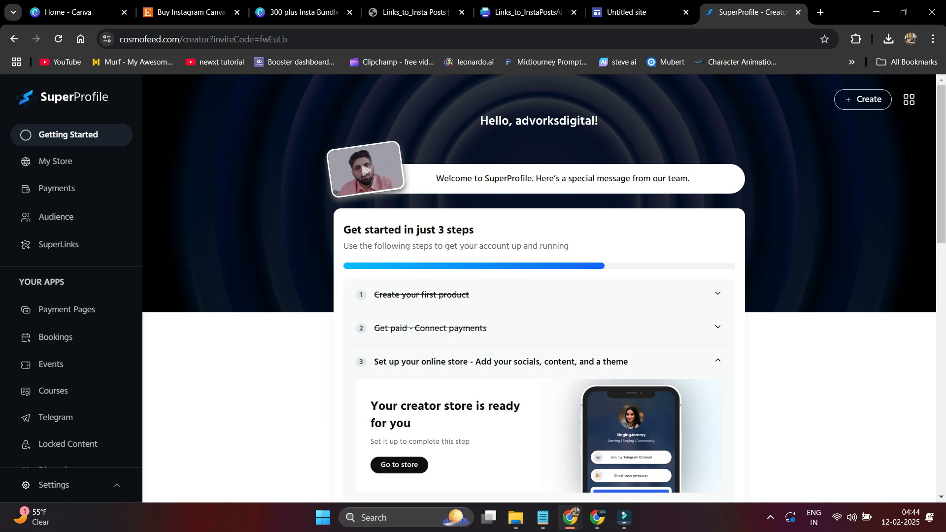
- Create a Sell Digital Files checkout page for Digital Products and start its file upload
{"action": "left_click", "coordinate": [862, 99]}
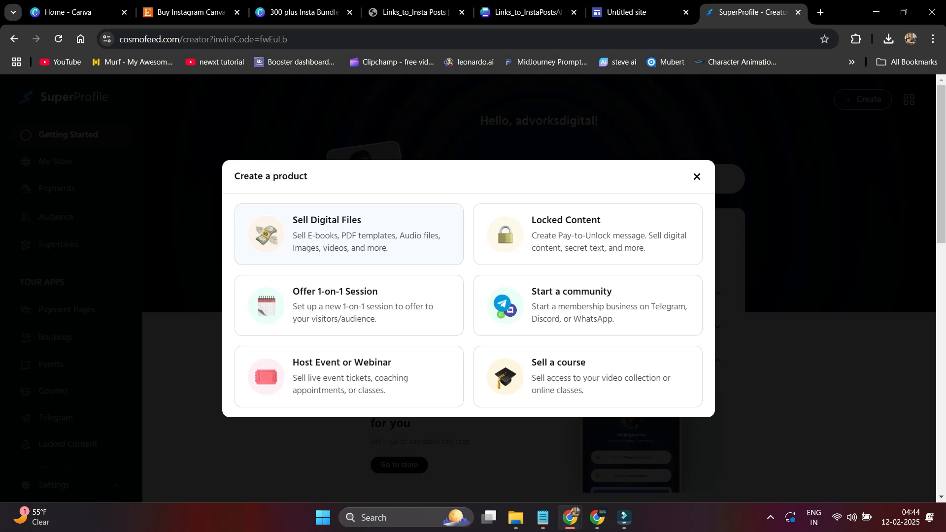
{"action": "left_click", "coordinate": [349, 234]}
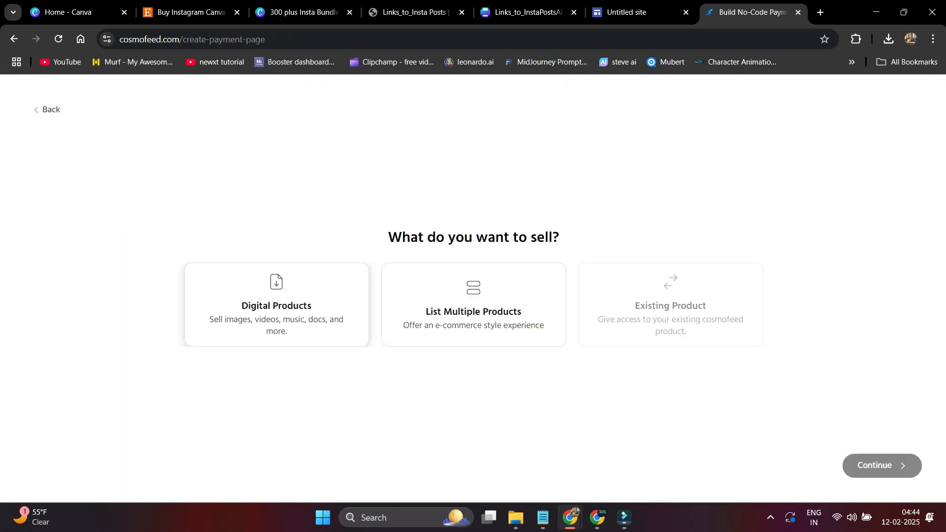
{"action": "left_click", "coordinate": [276, 305]}
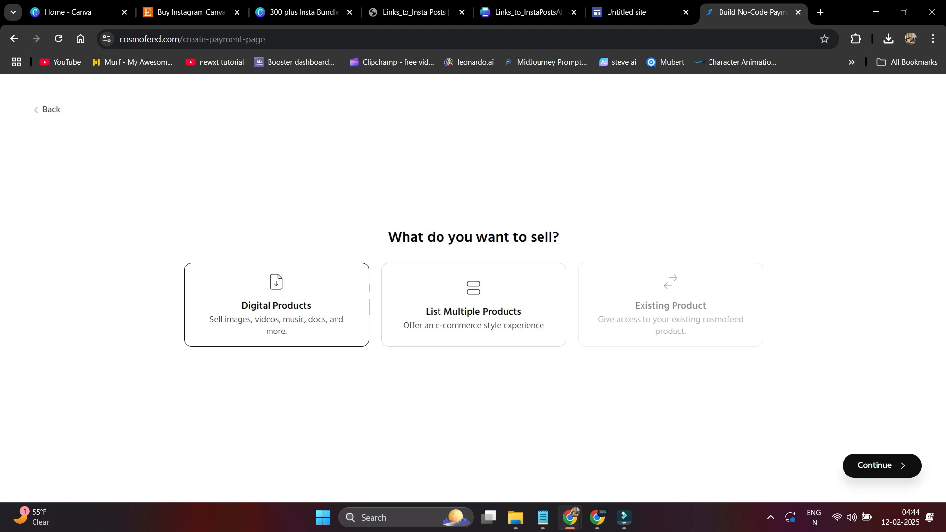
{"action": "left_click", "coordinate": [882, 466]}
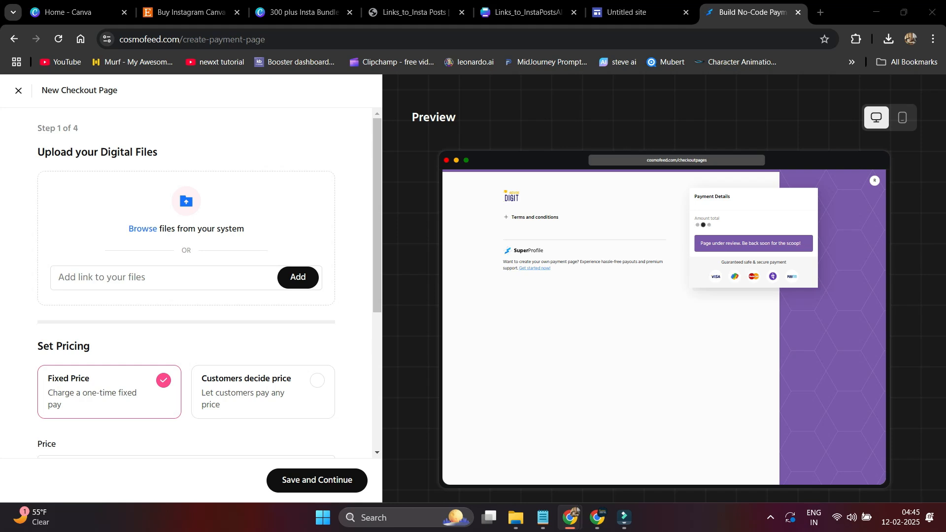
{"action": "left_click", "coordinate": [143, 229]}
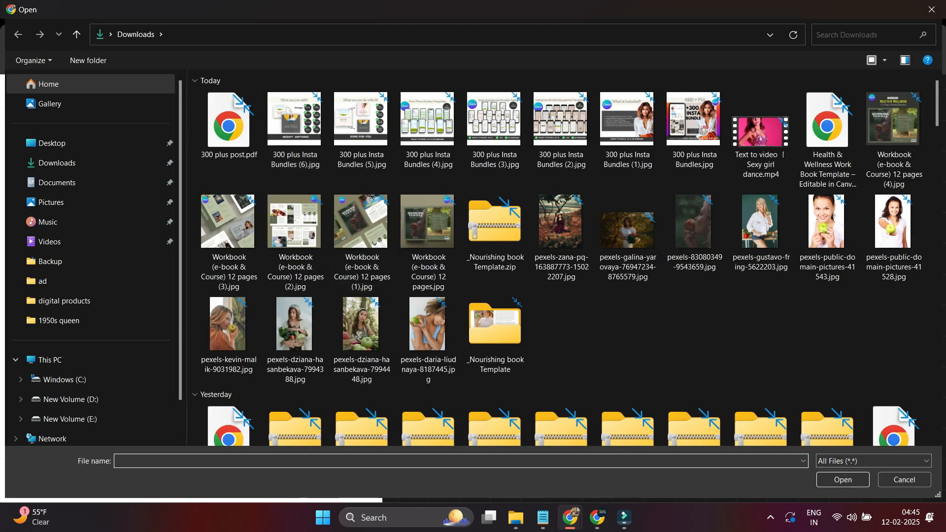
- Pick 300 plus post.pdf from Downloads as the product file and enter a fixed ₹99 price
{"action": "left_click", "coordinate": [233, 136]}
{"action": "left_click", "coordinate": [843, 480]}
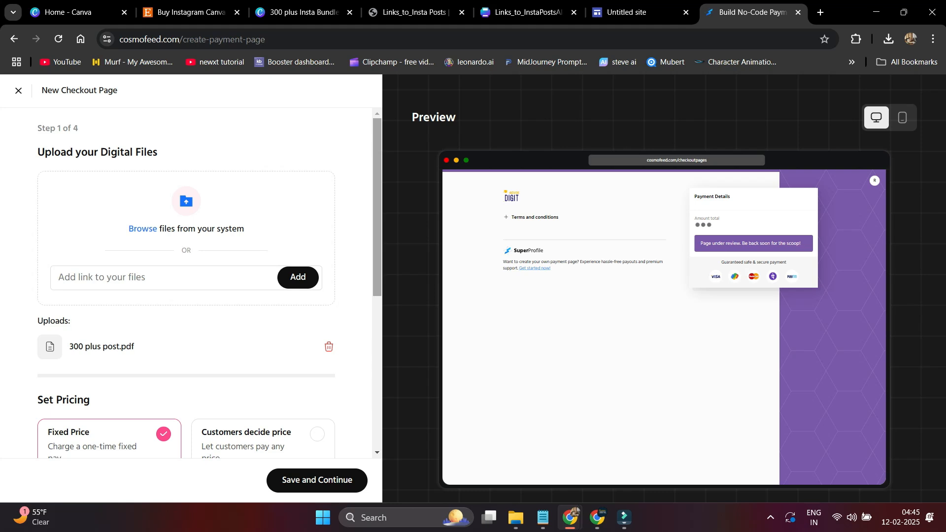
{"action": "scroll", "coordinate": [377, 207], "scroll_direction": "down", "scroll_amount": 2}
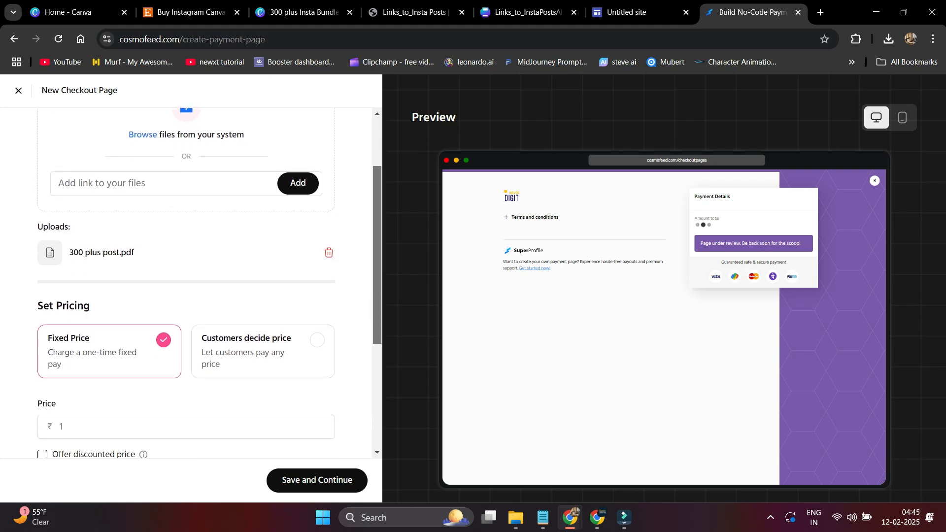
{"action": "scroll", "coordinate": [376, 284], "scroll_direction": "down", "scroll_amount": 2}
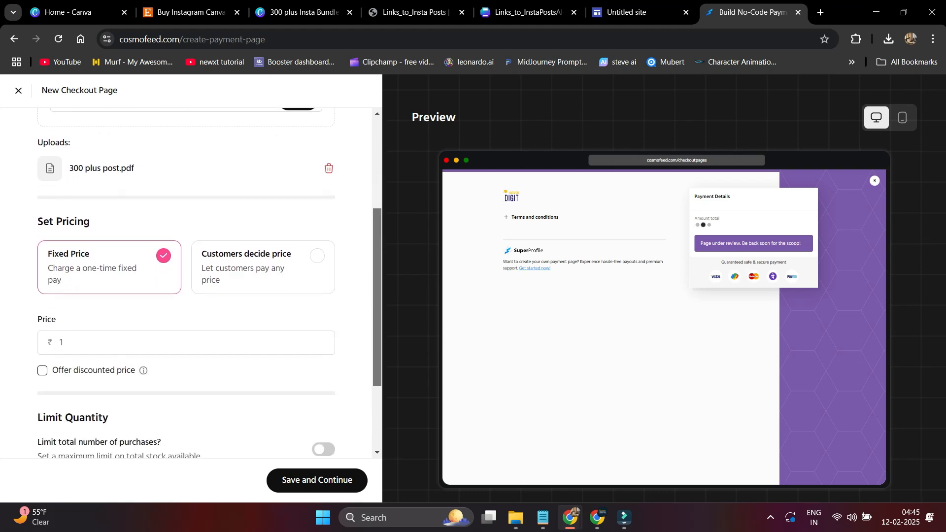
{"action": "left_click_drag", "start_coordinate": [377, 298], "coordinate": [377, 307]}
{"action": "left_click", "coordinate": [61, 324]}
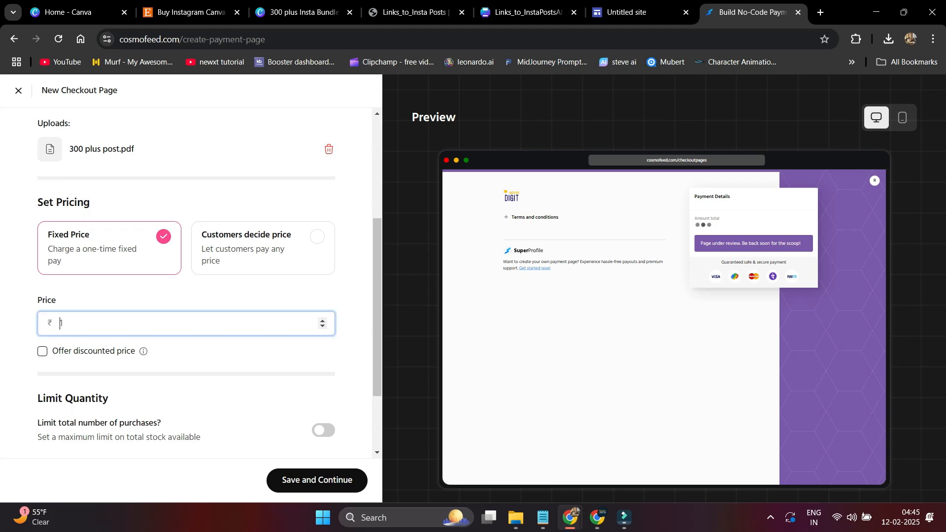
{"action": "type", "text": "99"}
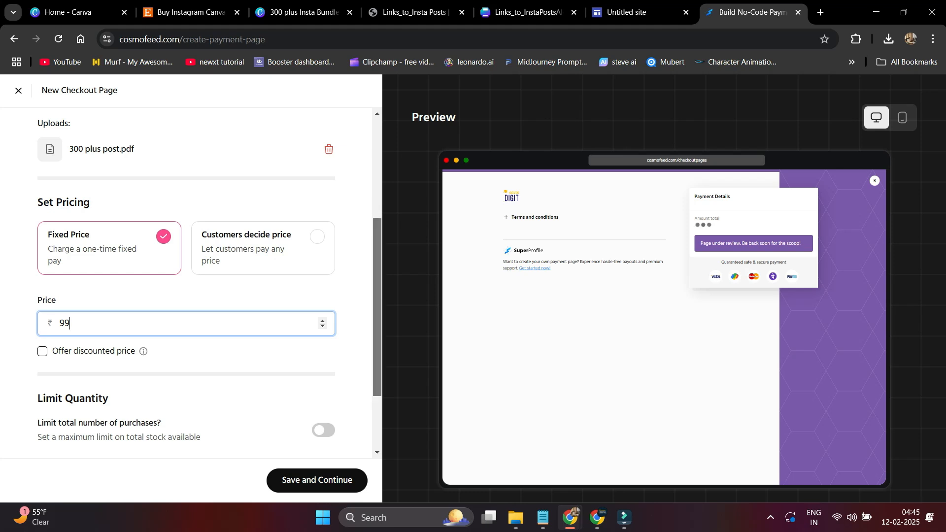
{"action": "scroll", "coordinate": [187, 281], "scroll_direction": "down", "scroll_amount": 2}
{"action": "scroll", "coordinate": [187, 281], "scroll_direction": "down", "scroll_amount": 2}
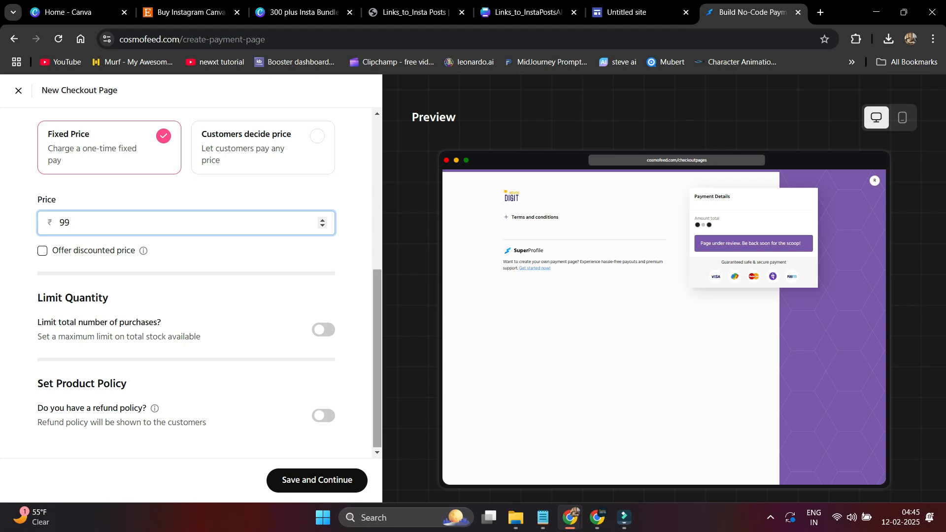
- Continue to step 2, title the page '300 plus Insta Post Bundle' and choose the Education category
{"action": "left_click", "coordinate": [317, 480]}
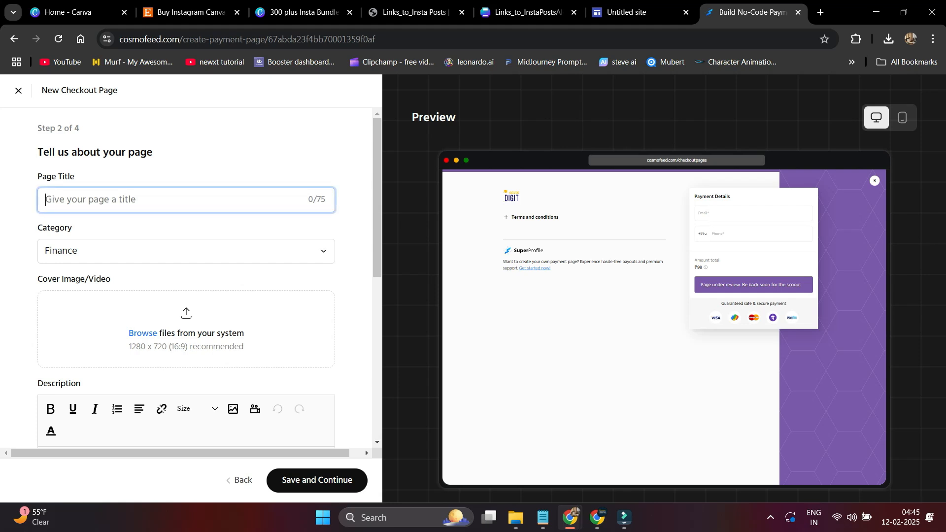
{"action": "type", "text": "300"}
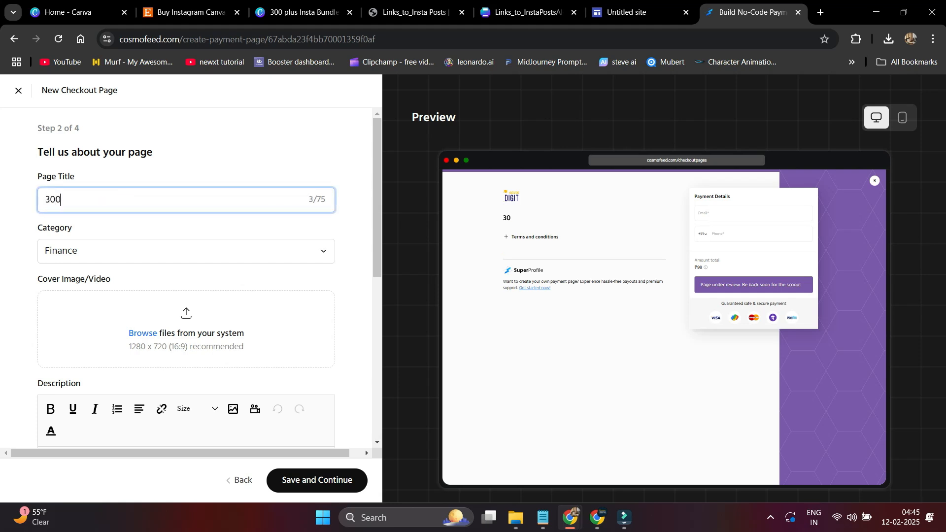
{"action": "type", "text": " plus Ins"}
{"action": "type", "text": "ta Post"}
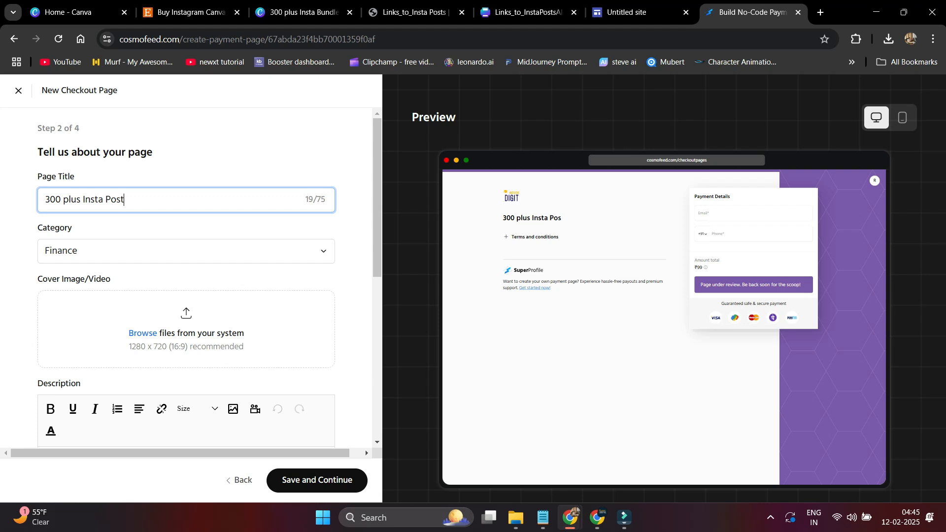
{"action": "type", "text": " Bundle"}
{"action": "left_click", "coordinate": [187, 252]}
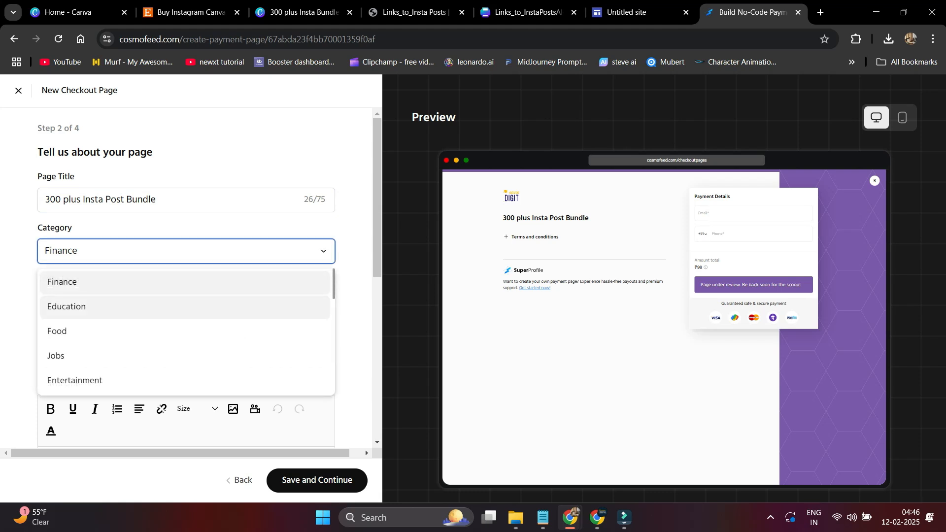
{"action": "left_click", "coordinate": [185, 307]}
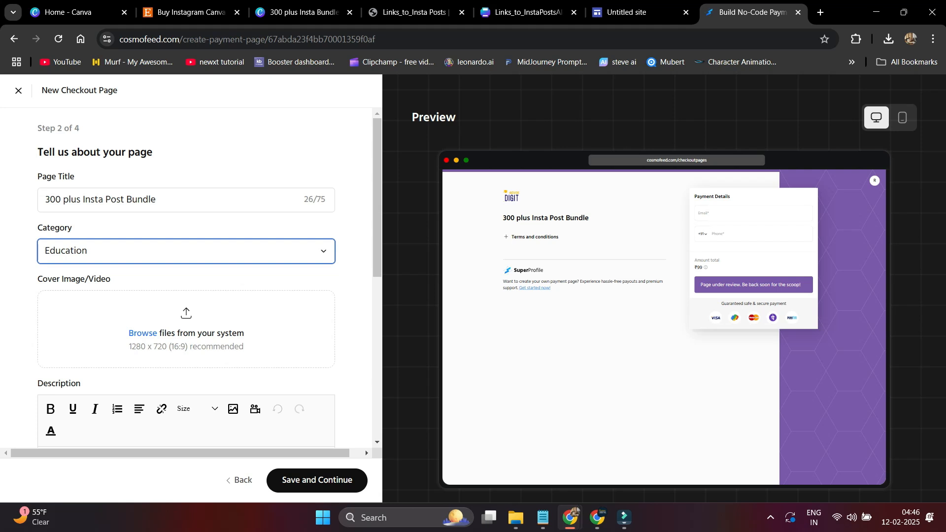
- Upload 300 plus Insta Bundles.jpg as the checkout page cover image
{"action": "left_click", "coordinate": [157, 333]}
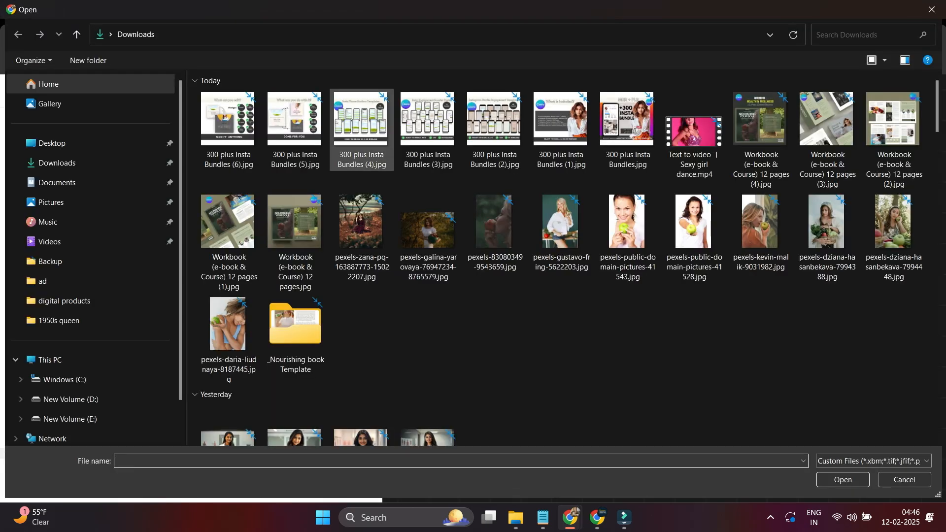
{"action": "left_click", "coordinate": [627, 124]}
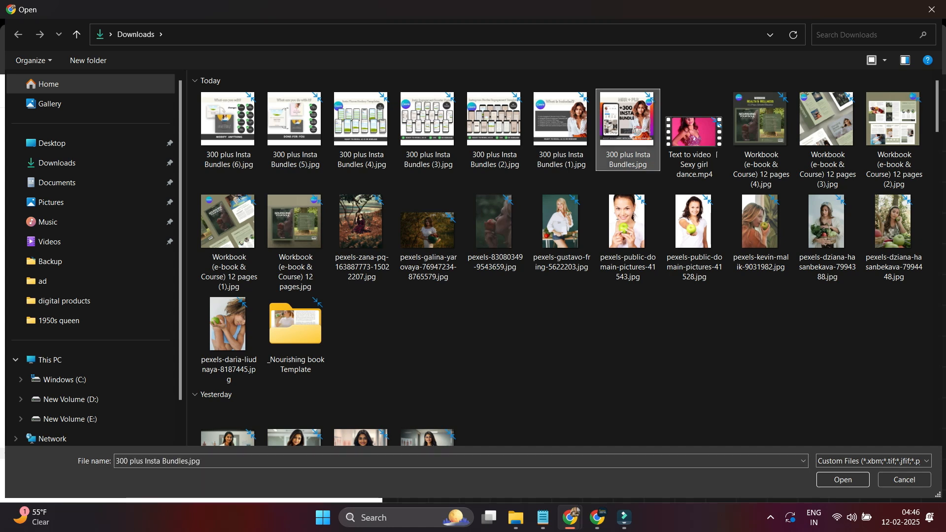
{"action": "left_click", "coordinate": [842, 480]}
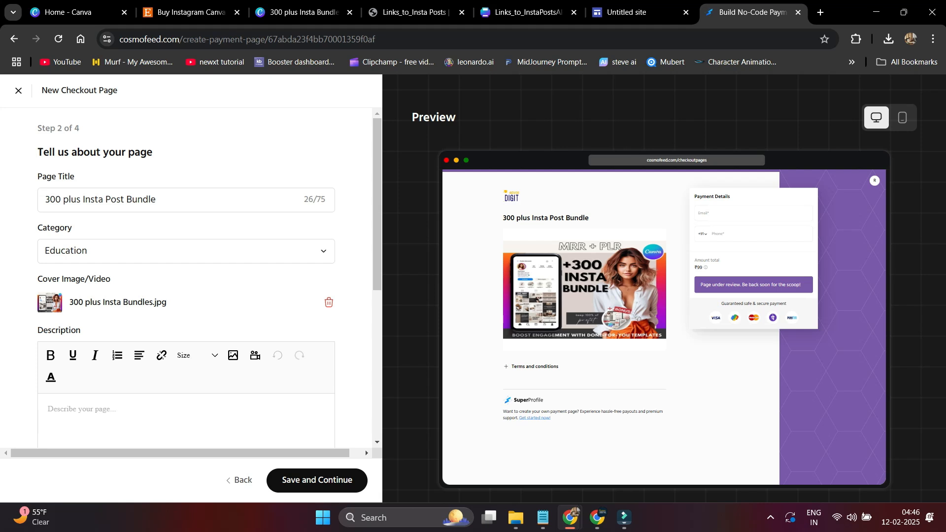
{"action": "scroll", "coordinate": [377, 205], "scroll_direction": "down", "scroll_amount": 2}
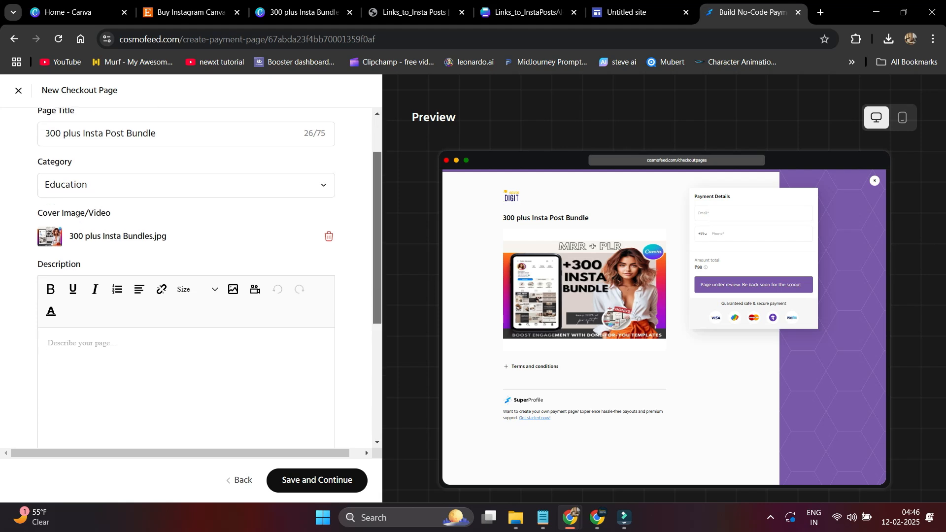
{"action": "left_click", "coordinate": [82, 297]}
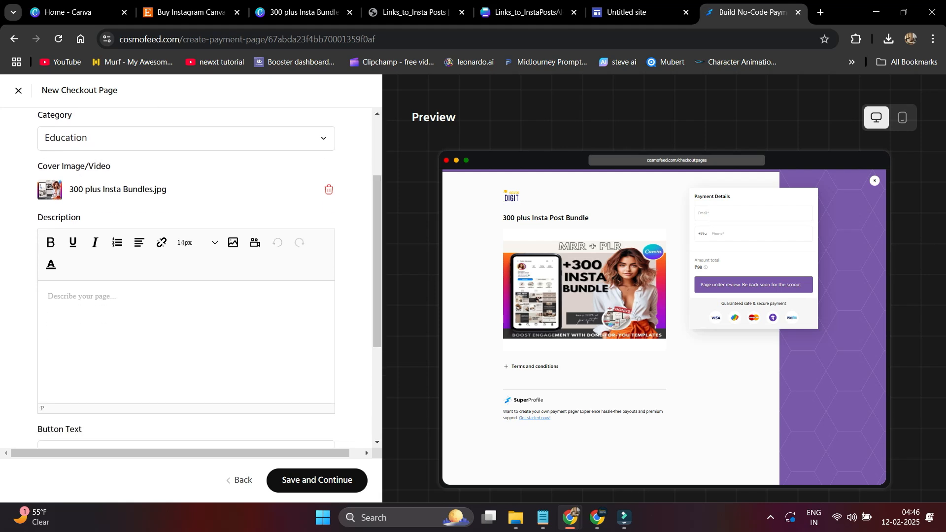
- Dismiss the Insert button dialog in the Untitled Google Site and copy the text from 'Do you need' onward
{"action": "left_click", "coordinate": [629, 12]}
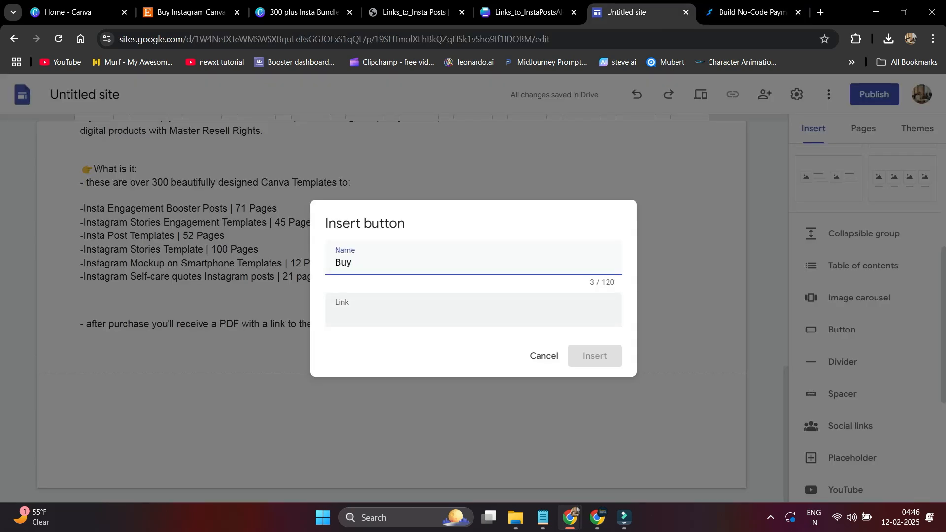
{"action": "left_click", "coordinate": [550, 354]}
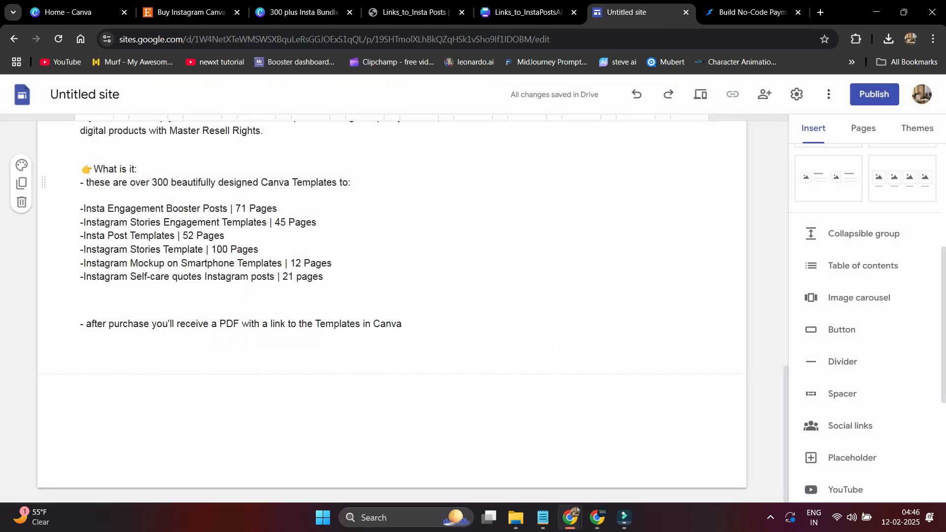
{"action": "left_click_drag", "start_coordinate": [786, 397], "coordinate": [786, 354]}
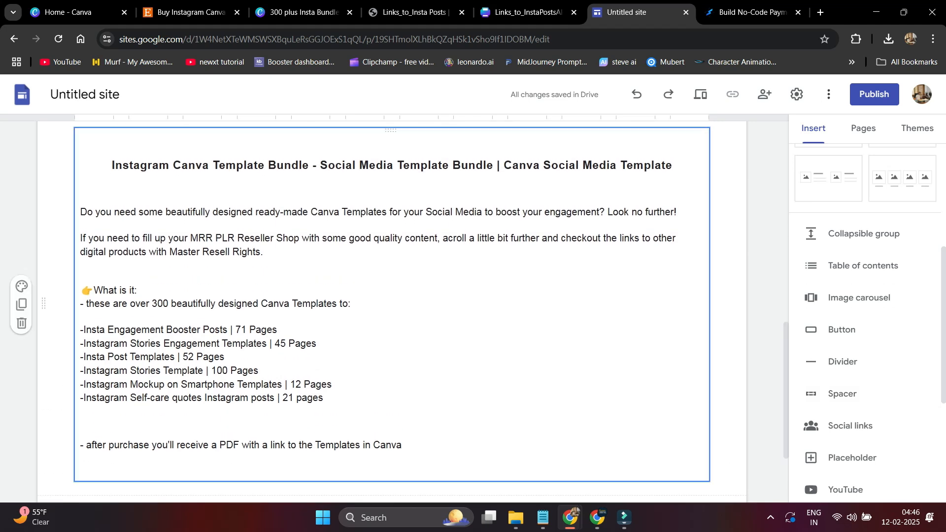
{"action": "left_click_drag", "start_coordinate": [323, 398], "coordinate": [80, 385]}
{"action": "left_click_drag", "start_coordinate": [403, 445], "coordinate": [80, 212]}
{"action": "right_click", "coordinate": [103, 212]}
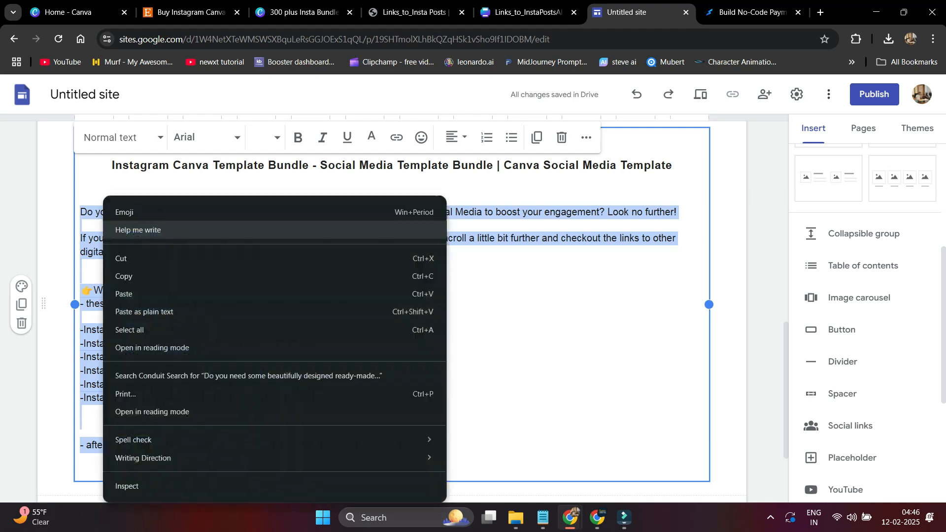
{"action": "left_click", "coordinate": [148, 276]}
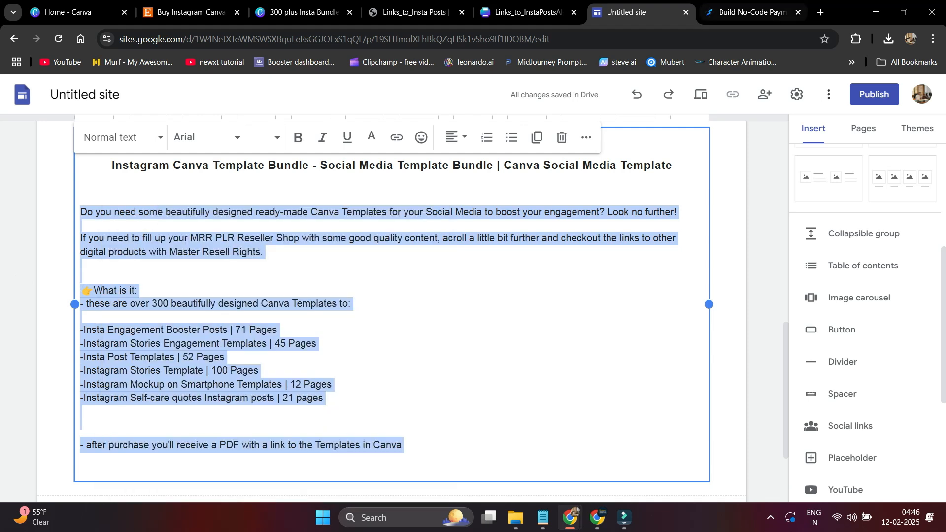
{"action": "left_click", "coordinate": [752, 13]}
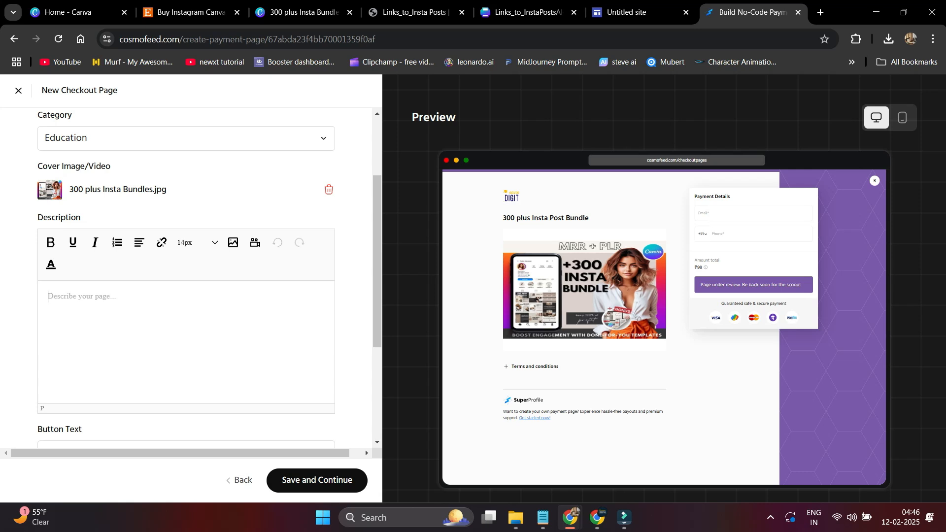
- Paste the copied bundle text into Description and delete the two extra blank lines
{"action": "right_click", "coordinate": [93, 298]}
{"action": "left_click", "coordinate": [123, 152]}
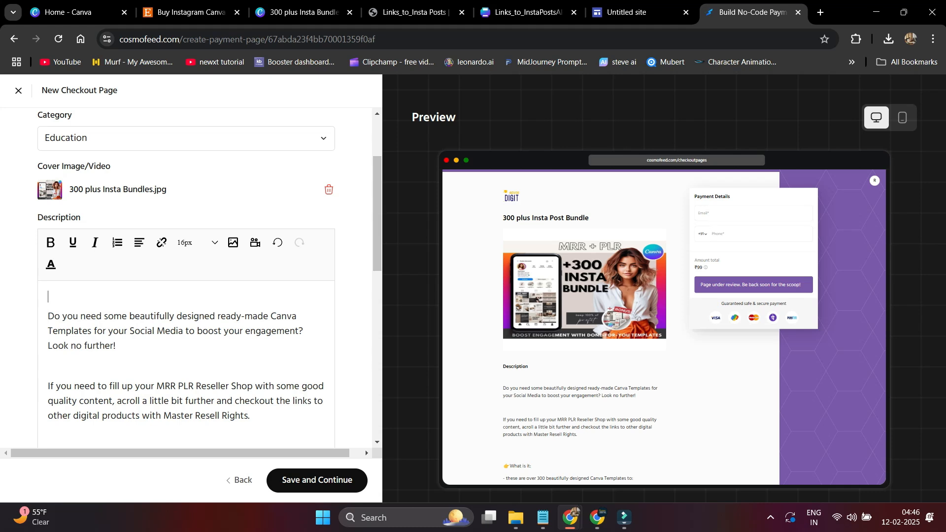
{"action": "key", "text": "BackSpace"}
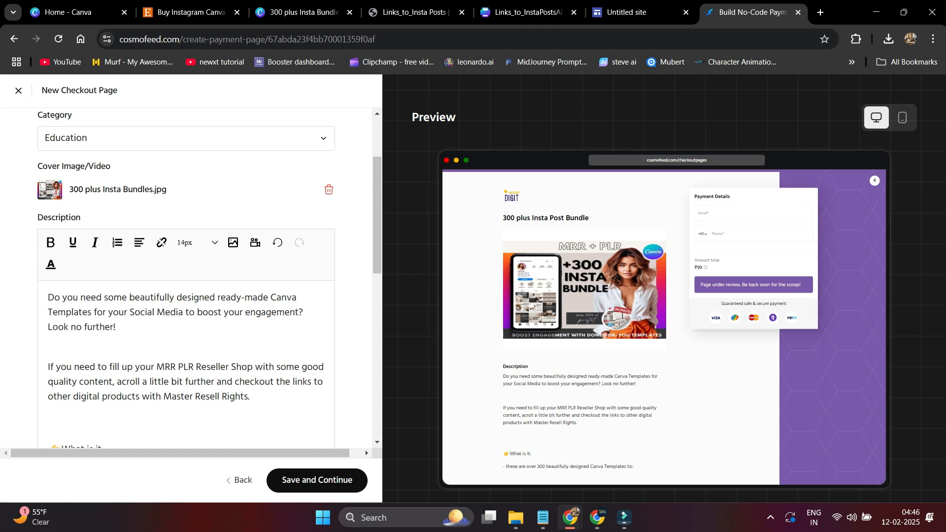
{"action": "key", "text": "BackSpace"}
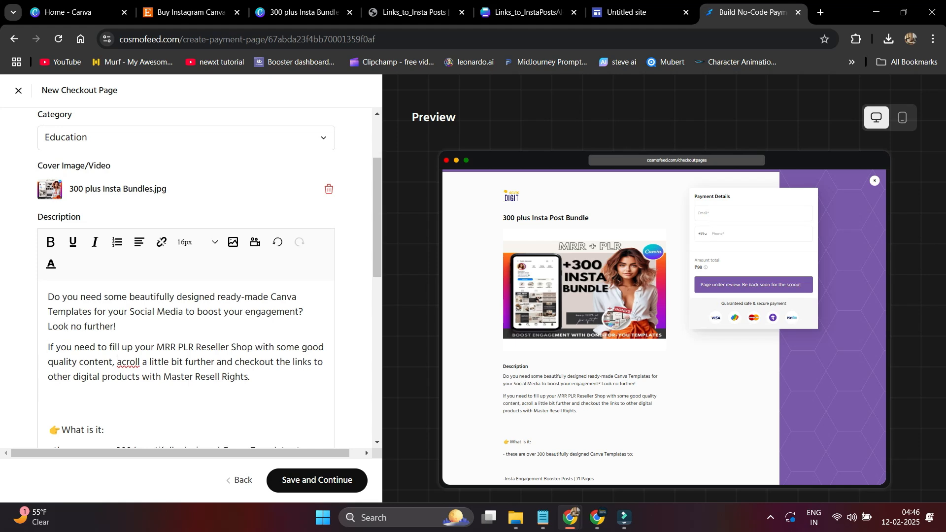
- Correct 'acroll' to 'scroll' and remove the empty line before the template list
{"action": "type", "text": "s"}
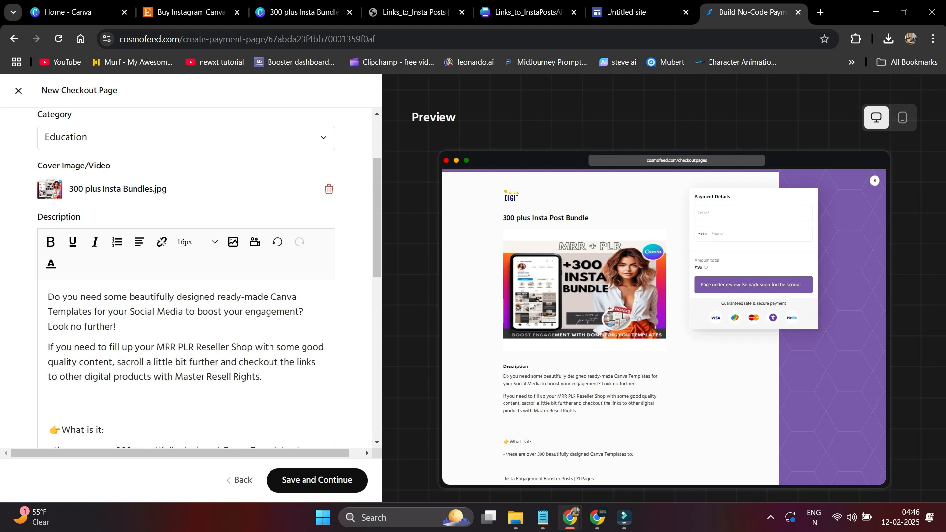
{"action": "key", "text": "Delete"}
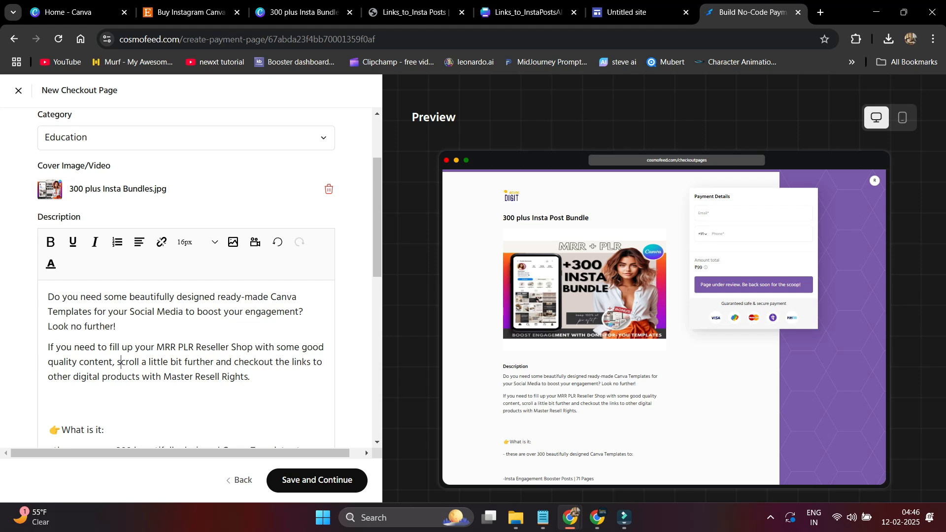
{"action": "scroll", "coordinate": [207, 276], "scroll_direction": "down", "scroll_amount": 4}
{"action": "scroll", "coordinate": [207, 276], "scroll_direction": "down", "scroll_amount": 1}
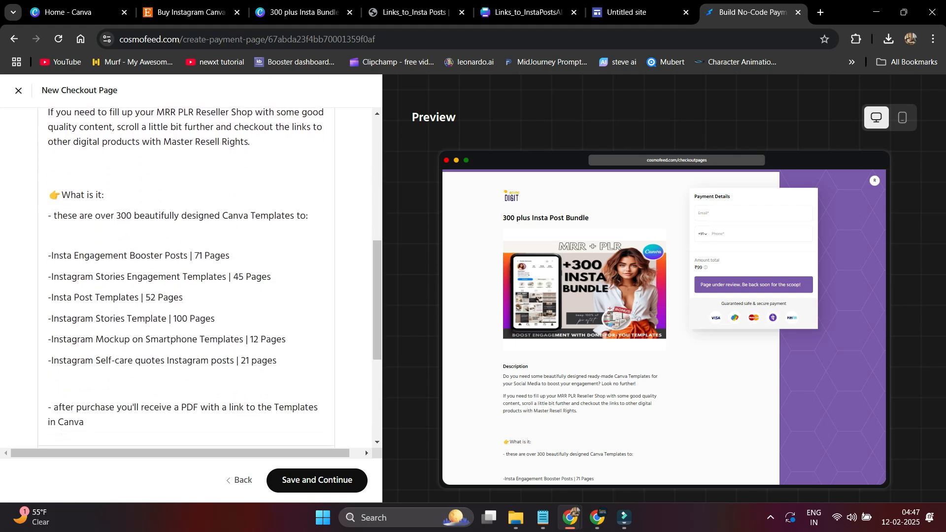
{"action": "key", "text": "BackSpace"}
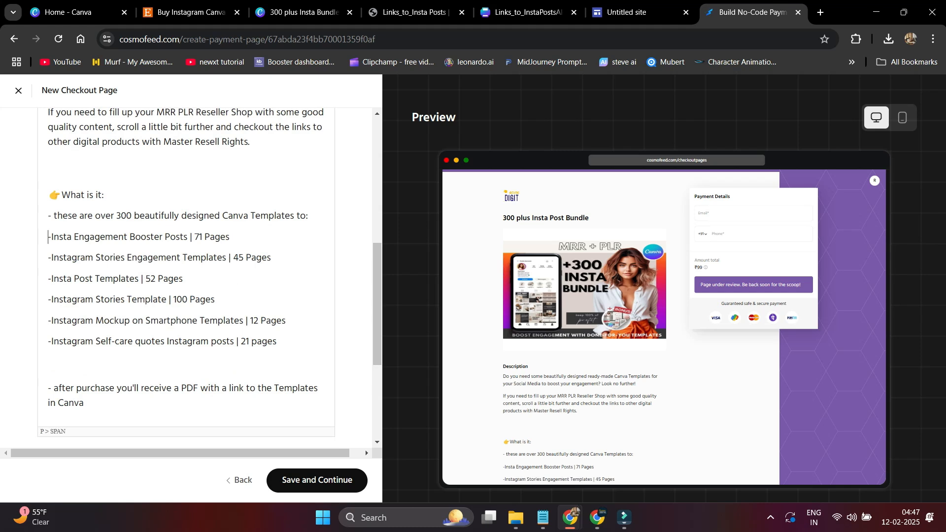
{"action": "scroll", "coordinate": [207, 276], "scroll_direction": "down", "scroll_amount": 3}
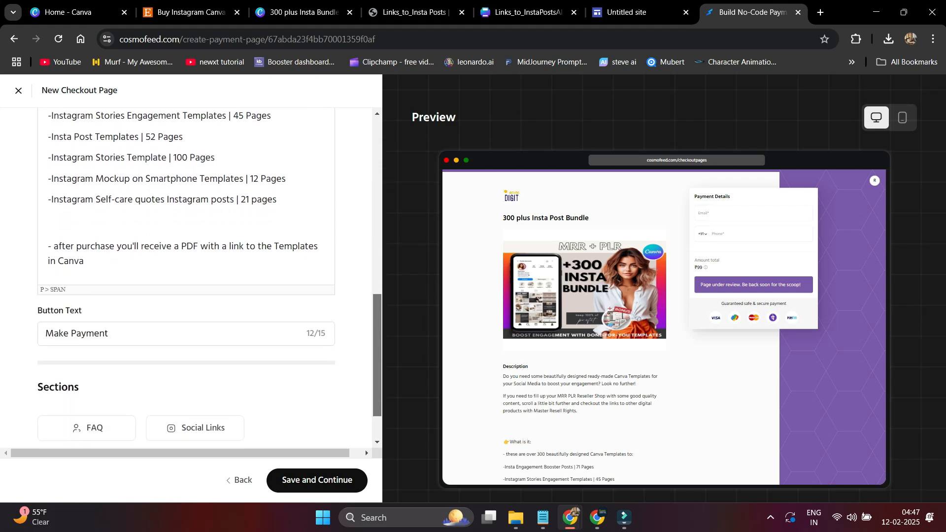
{"action": "scroll", "coordinate": [207, 275], "scroll_direction": "down", "scroll_amount": 1}
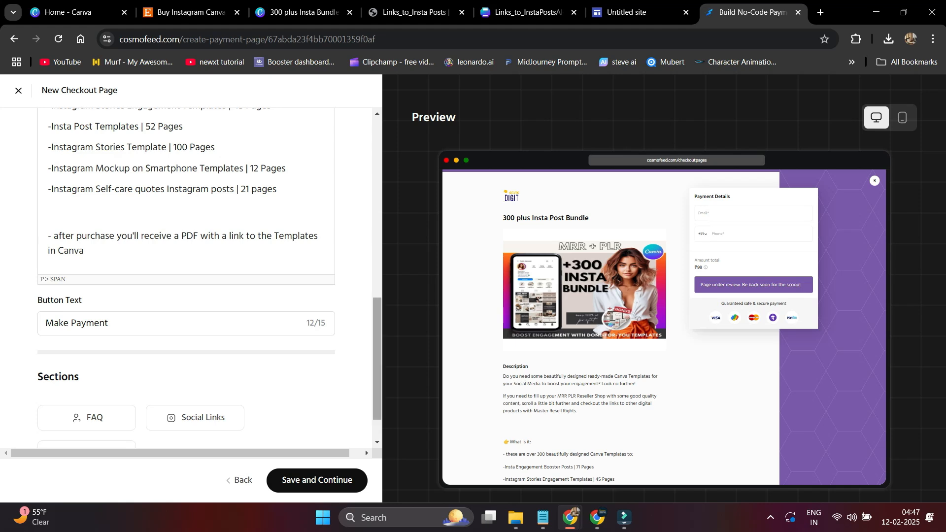
{"action": "scroll", "coordinate": [187, 276], "scroll_direction": "down", "scroll_amount": 1}
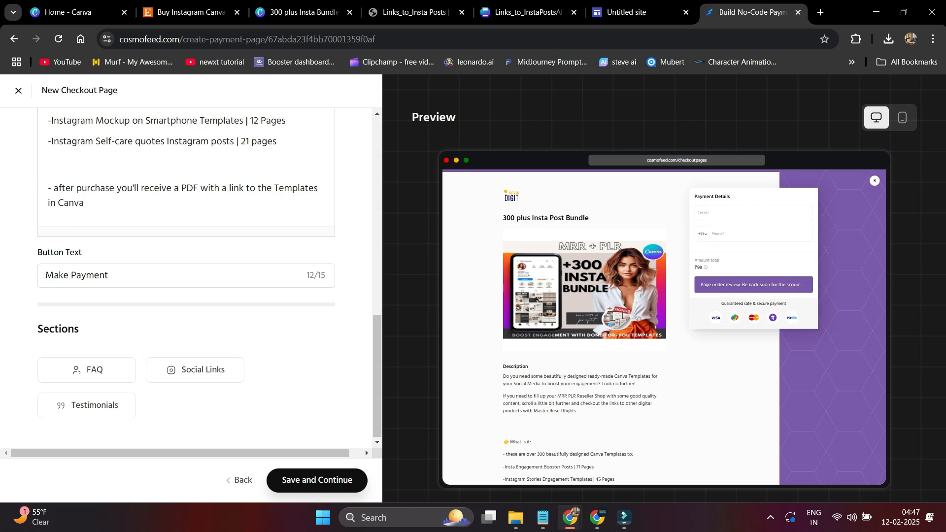
- Continue to step 3 and enter the thank-you note 'Thanks for Purchasing!!!!'
{"action": "left_click", "coordinate": [317, 480]}
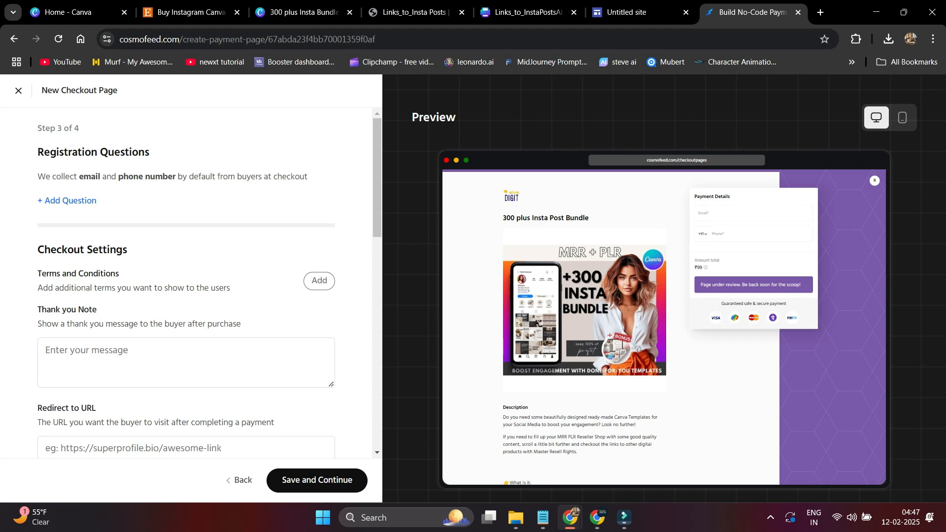
{"action": "left_click", "coordinate": [186, 362]}
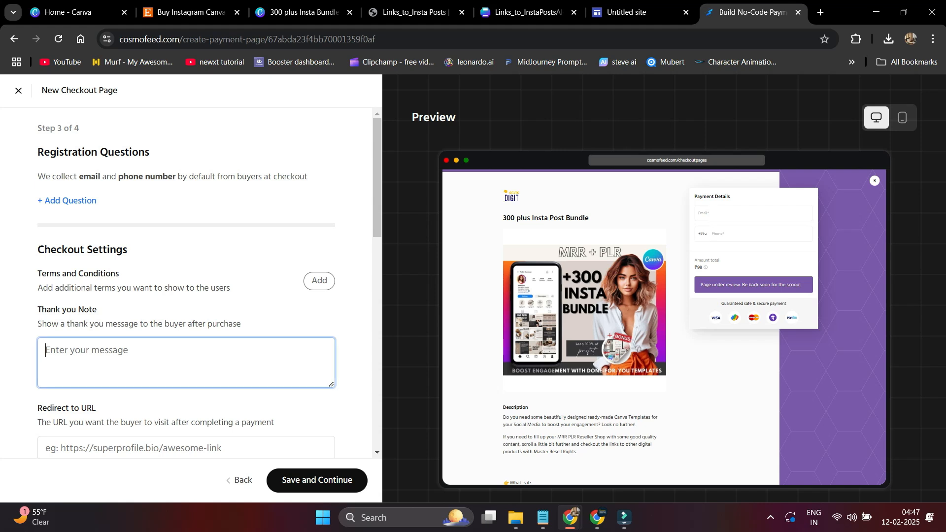
{"action": "type", "text": "Thanks for Purchasing!!!!"}
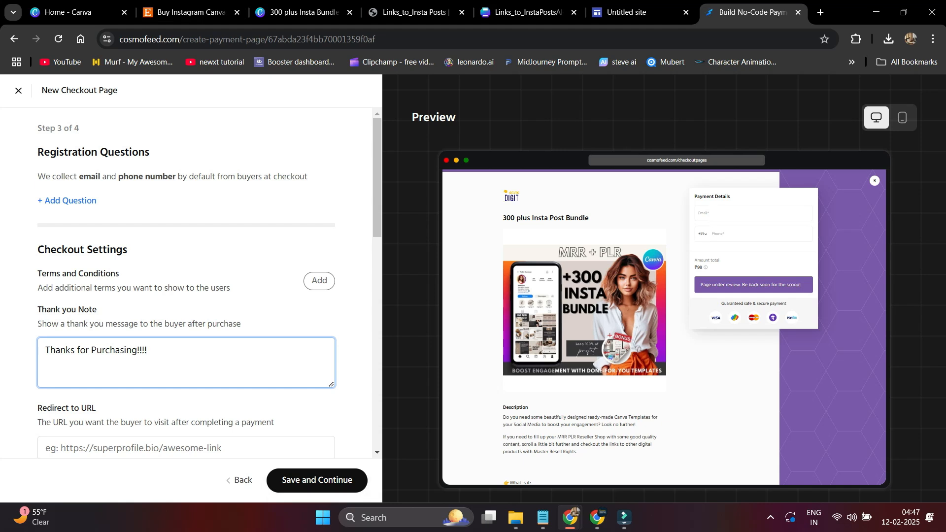
{"action": "scroll", "coordinate": [186, 281], "scroll_direction": "down", "scroll_amount": 2}
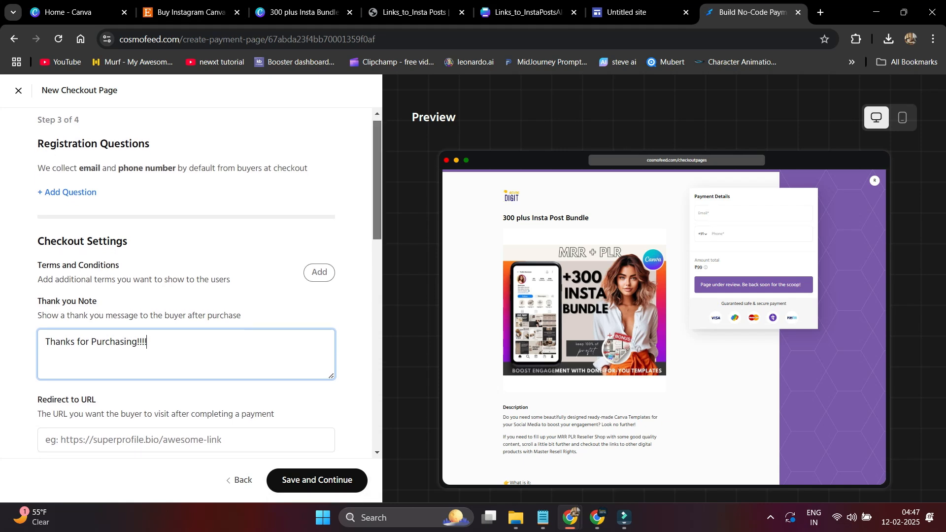
{"action": "left_click", "coordinate": [186, 355]}
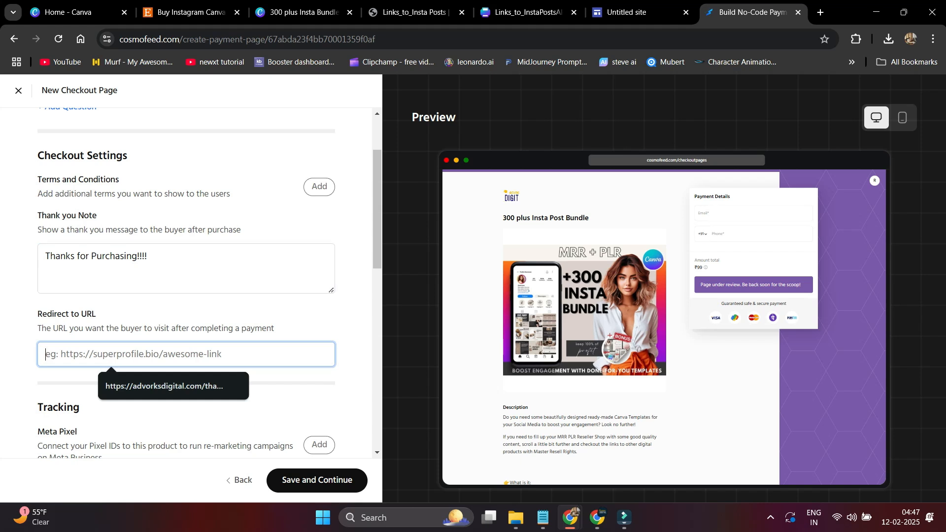
{"action": "key", "text": "Down"}
{"action": "key", "text": "Return"}
{"action": "scroll", "coordinate": [186, 283], "scroll_direction": "down", "scroll_amount": 3}
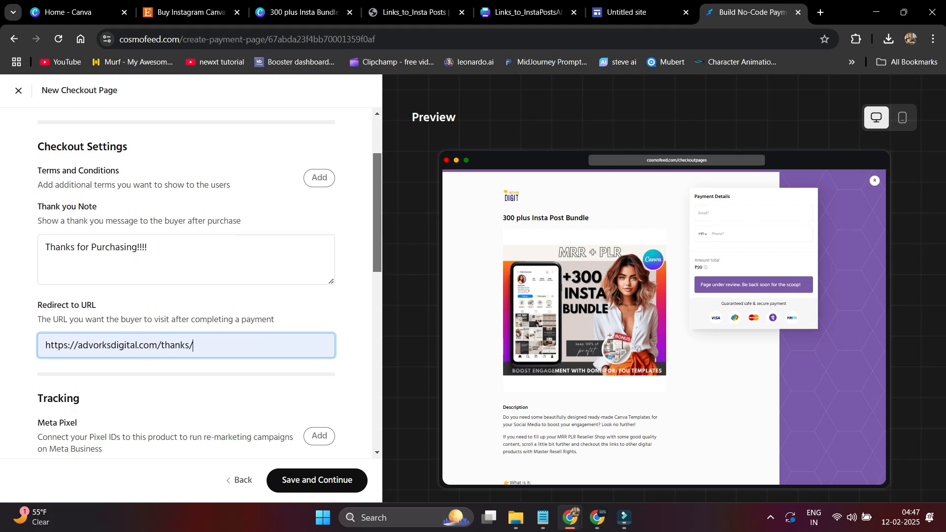
{"action": "scroll", "coordinate": [186, 284], "scroll_direction": "down", "scroll_amount": 1}
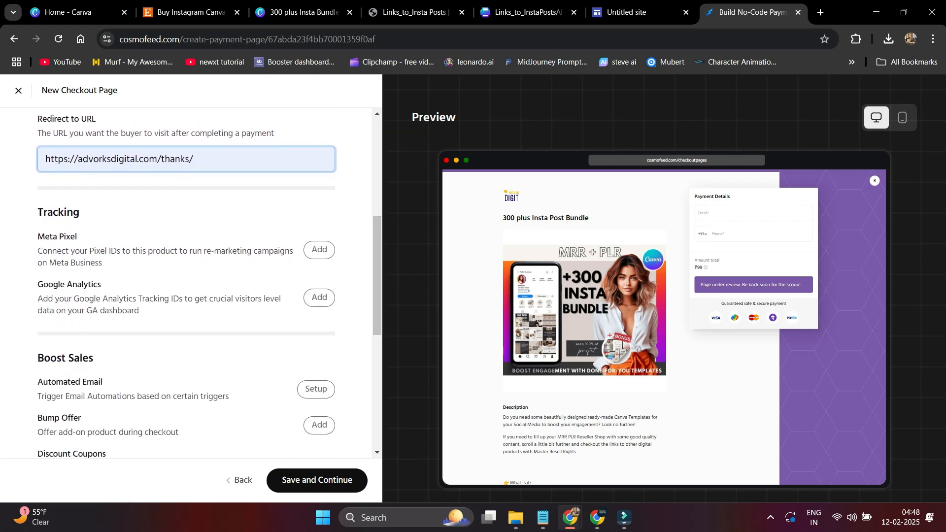
{"action": "scroll", "coordinate": [187, 284], "scroll_direction": "down", "scroll_amount": 3}
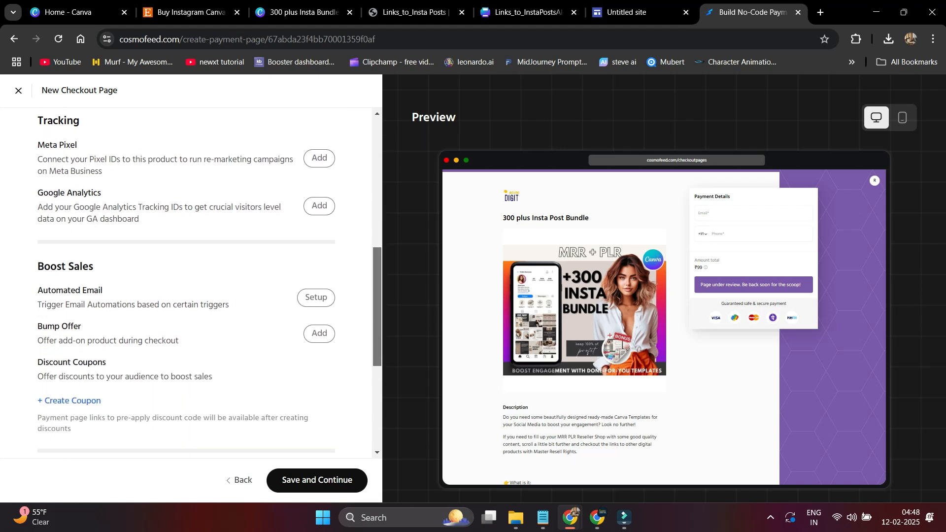
{"action": "scroll", "coordinate": [187, 283], "scroll_direction": "down", "scroll_amount": 3}
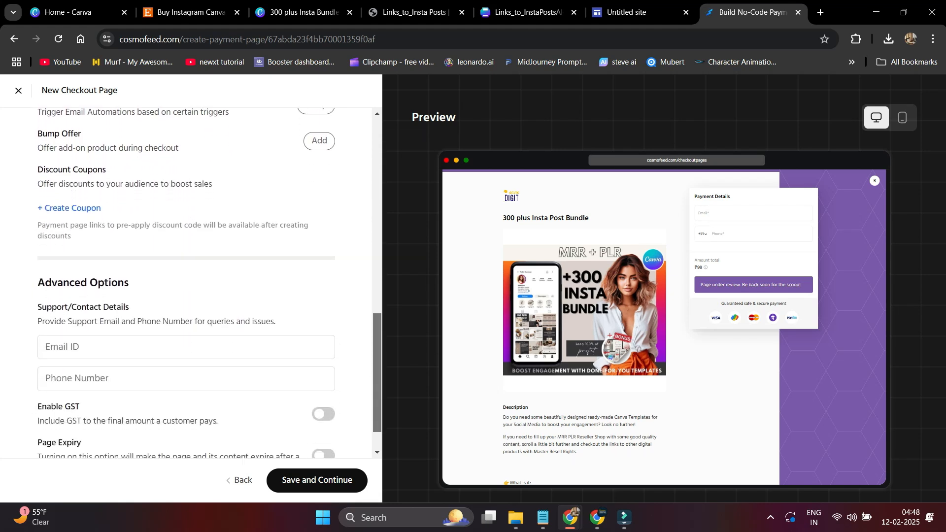
{"action": "scroll", "coordinate": [186, 284], "scroll_direction": "down", "scroll_amount": 1}
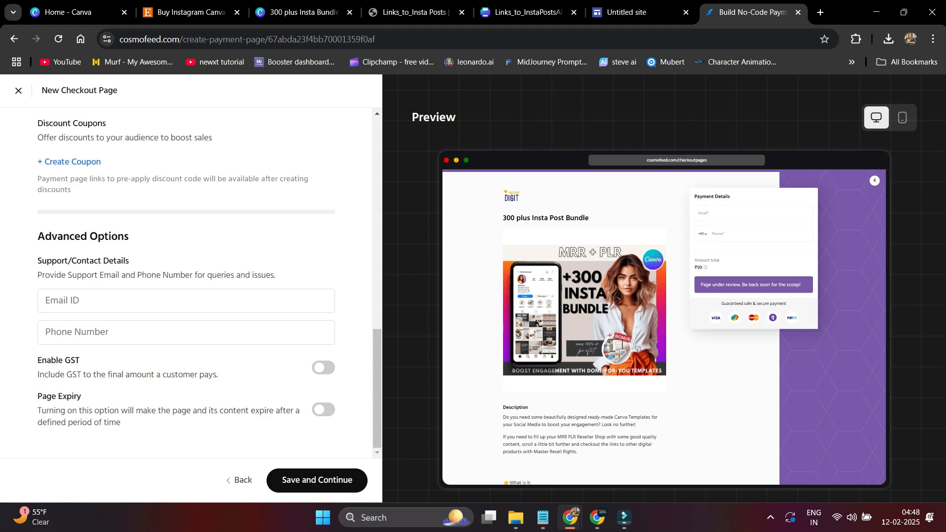
- Enter the support e-mail address and the support phone number under Support/Contact Details
{"action": "left_click", "coordinate": [187, 301]}
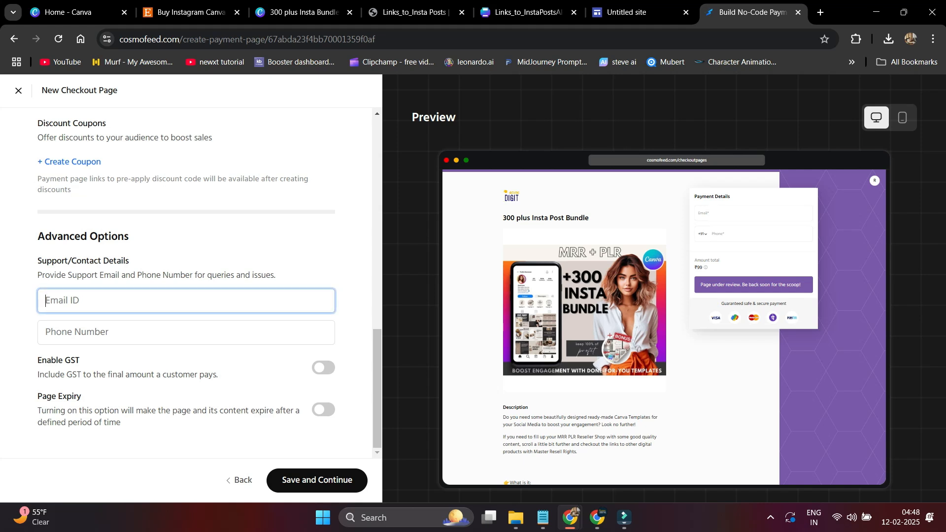
{"action": "type", "text": "raj"}
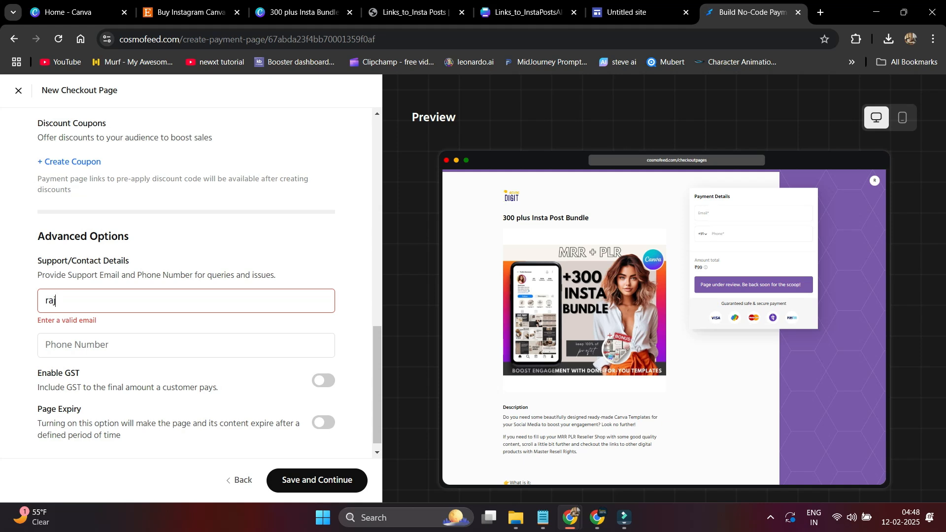
{"action": "key", "text": "BackSpace"}
{"action": "key", "text": "BackSpace"}
{"action": "key", "text": "BackSpace"}
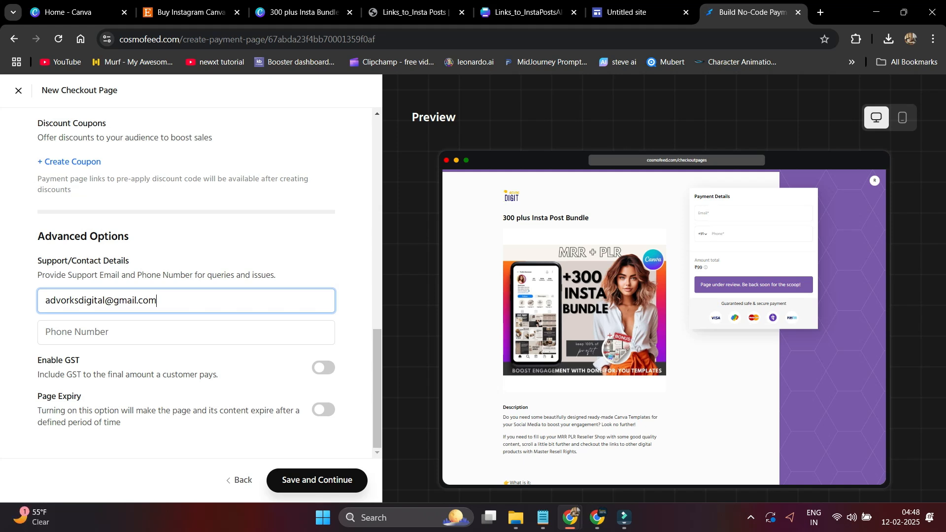
{"action": "left_click", "coordinate": [316, 481]}
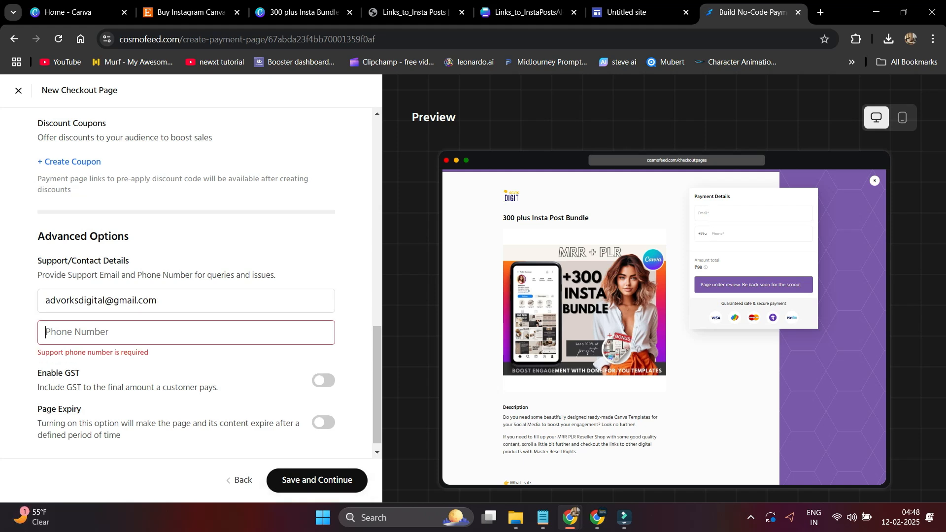
{"action": "left_click", "coordinate": [109, 332]}
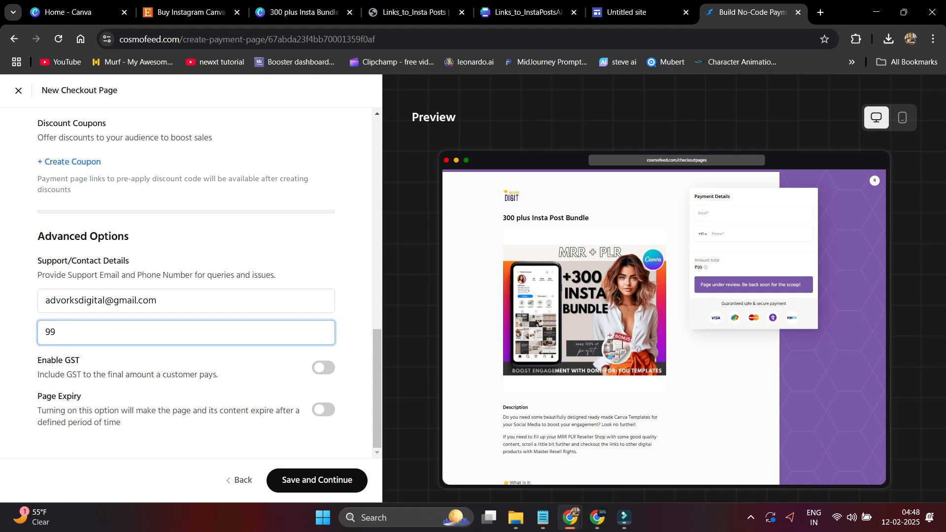
- Save the contact details, accept the terms and conditions, and publish the 300 plus Insta Post Bundle checkout page
{"action": "left_click", "coordinate": [316, 480]}
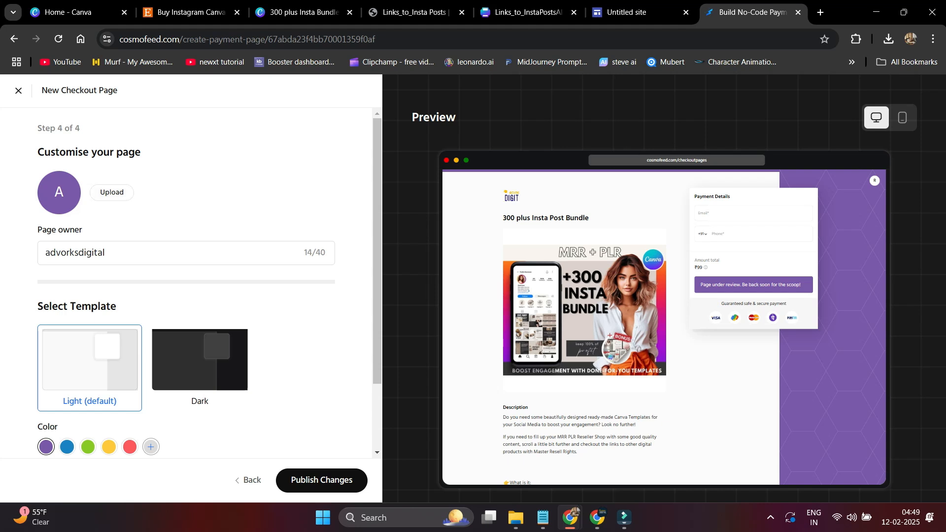
{"action": "scroll", "coordinate": [187, 281], "scroll_direction": "down", "scroll_amount": 3}
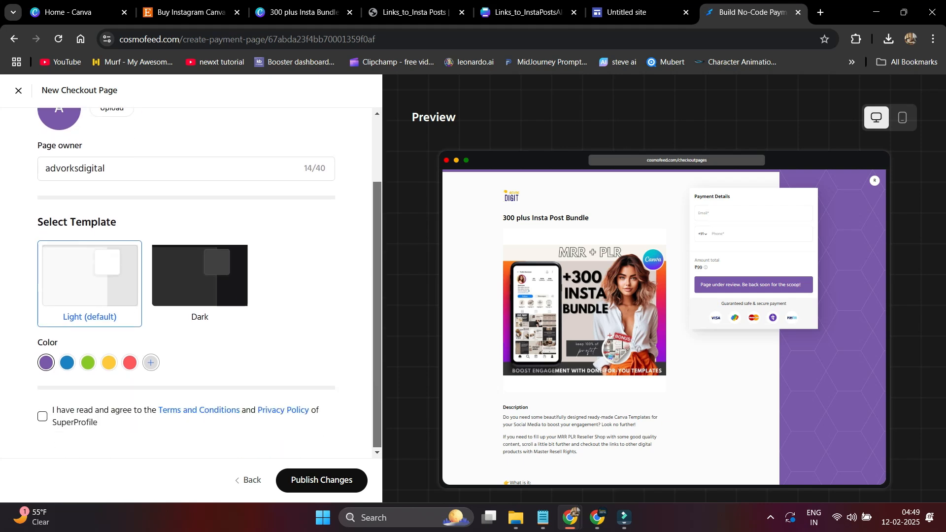
{"action": "left_click", "coordinate": [42, 416]}
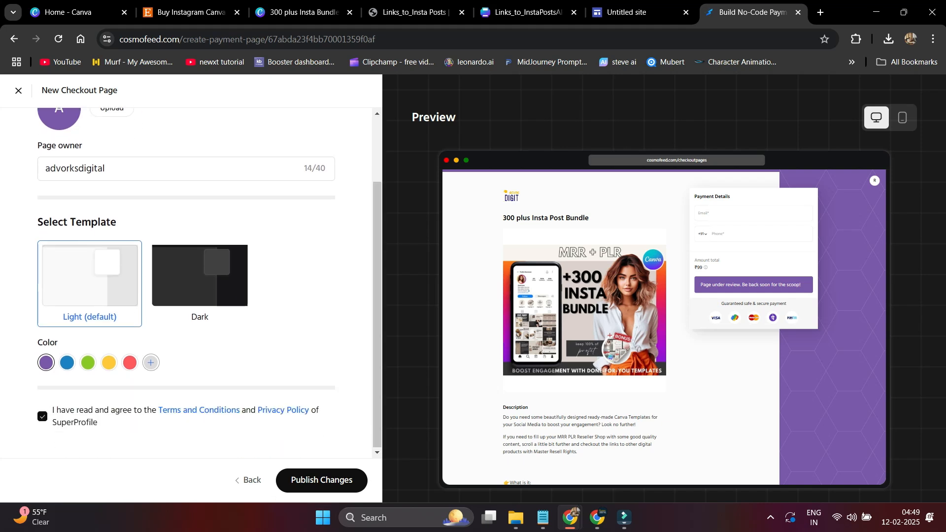
{"action": "left_click", "coordinate": [322, 480]}
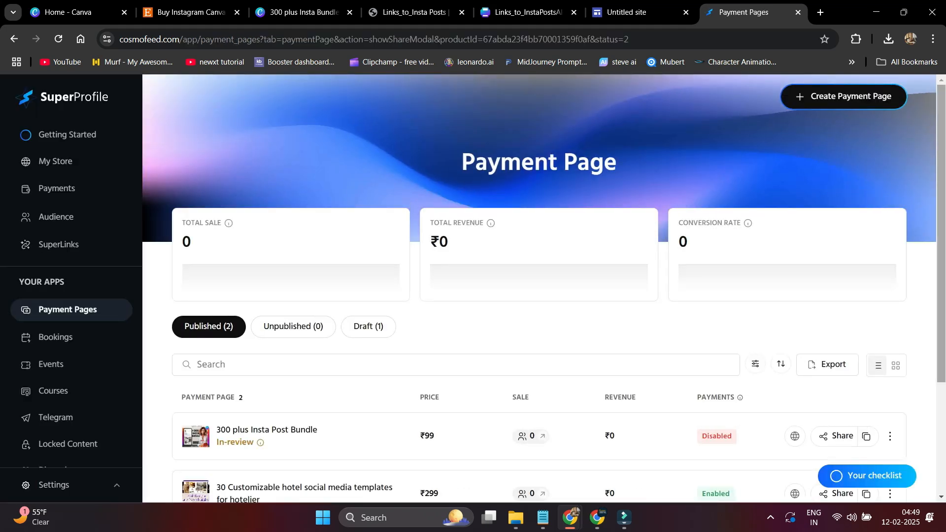
{"action": "scroll", "coordinate": [539, 289], "scroll_direction": "down", "scroll_amount": 2}
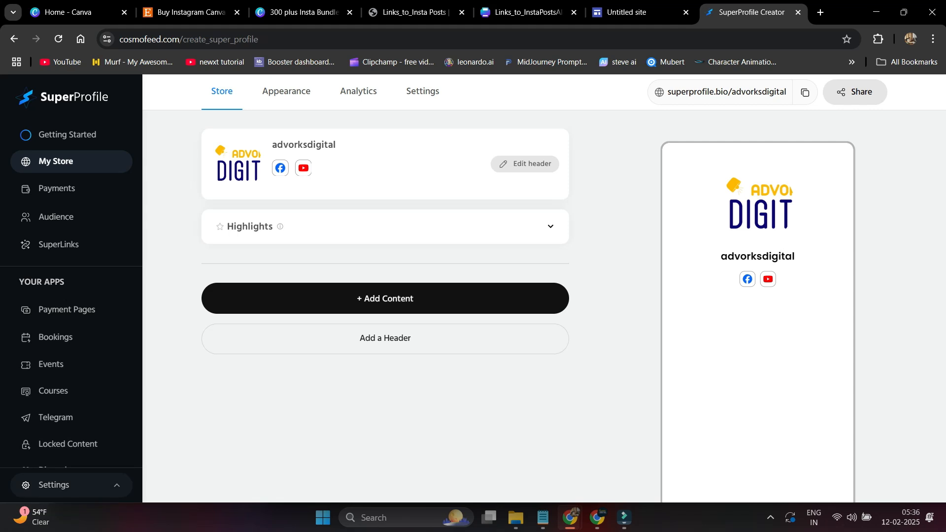
- Go to the account settings page from the Settings menu
{"action": "left_click", "coordinate": [69, 485]}
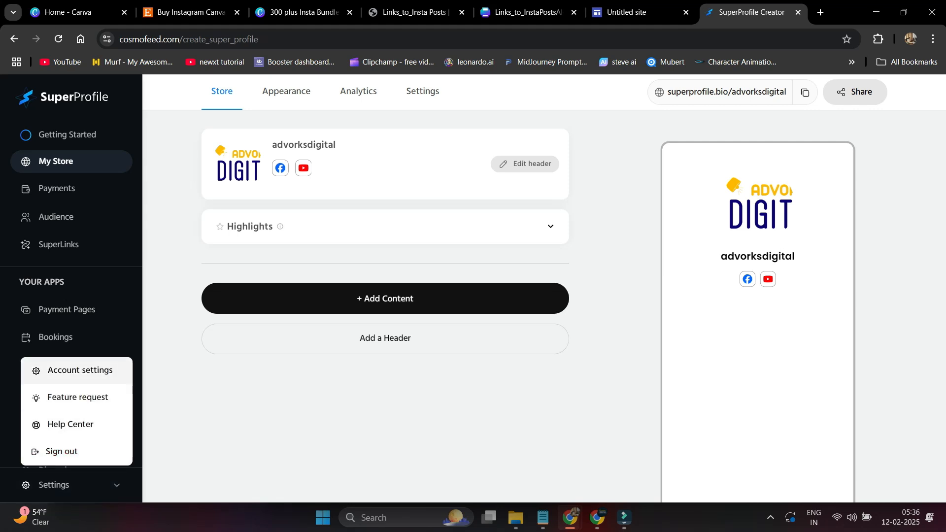
{"action": "left_click", "coordinate": [79, 370]}
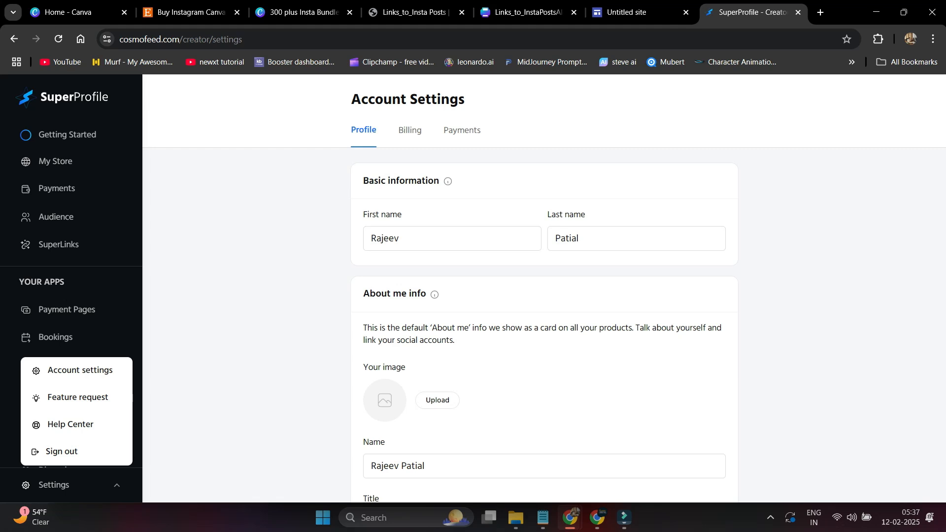
{"action": "scroll", "coordinate": [544, 321], "scroll_direction": "down", "scroll_amount": 3}
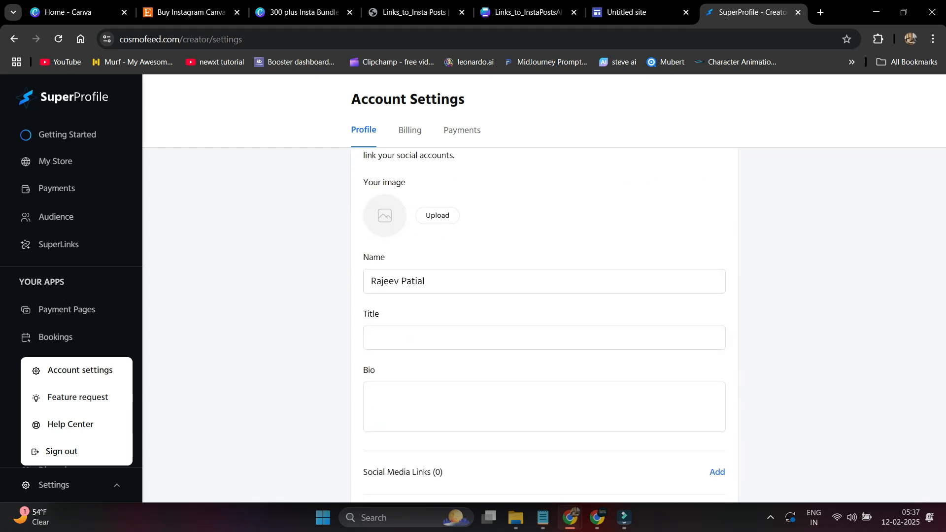
{"action": "scroll", "coordinate": [544, 325], "scroll_direction": "down", "scroll_amount": 3}
- Check the Billing tab, then review the settlement account and GST details on the Payments tab
{"action": "left_click", "coordinate": [410, 130]}
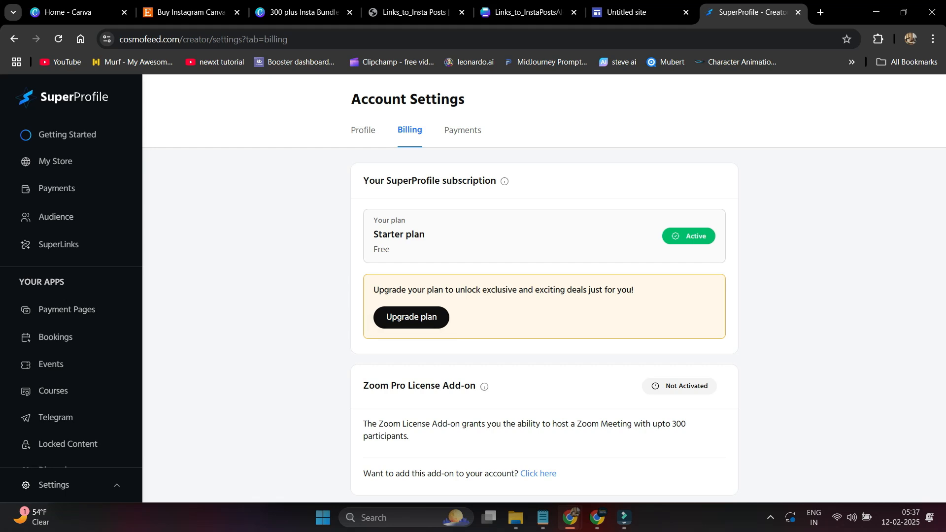
{"action": "left_click", "coordinate": [462, 131]}
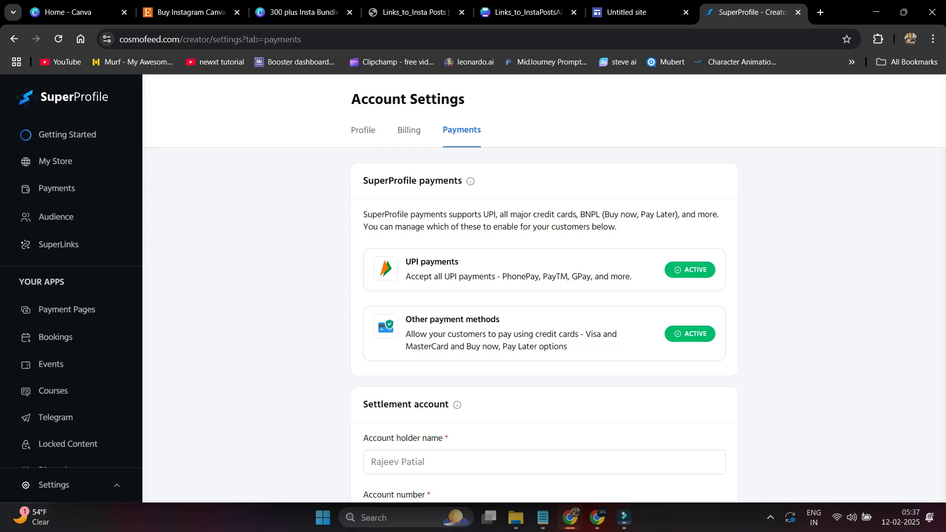
{"action": "scroll", "coordinate": [545, 321], "scroll_direction": "down", "scroll_amount": 10}
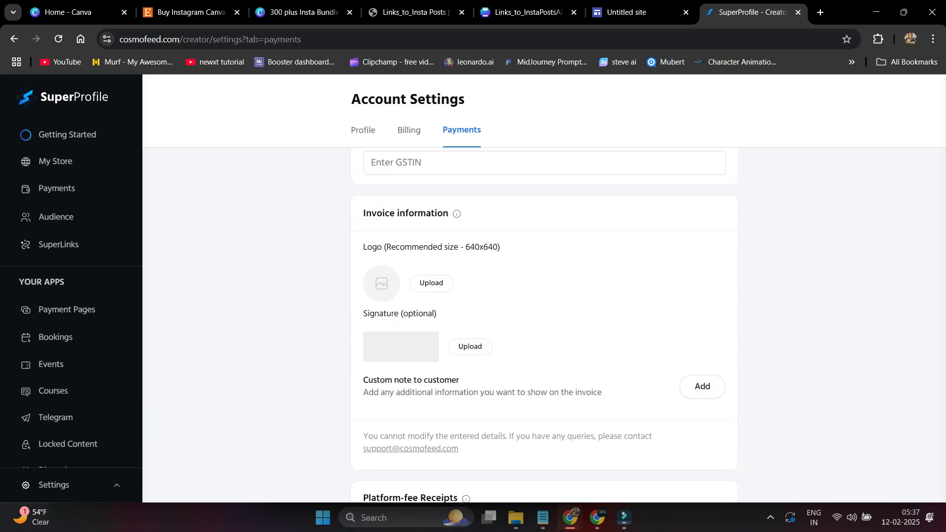
{"action": "scroll", "coordinate": [544, 325], "scroll_direction": "up", "scroll_amount": 3}
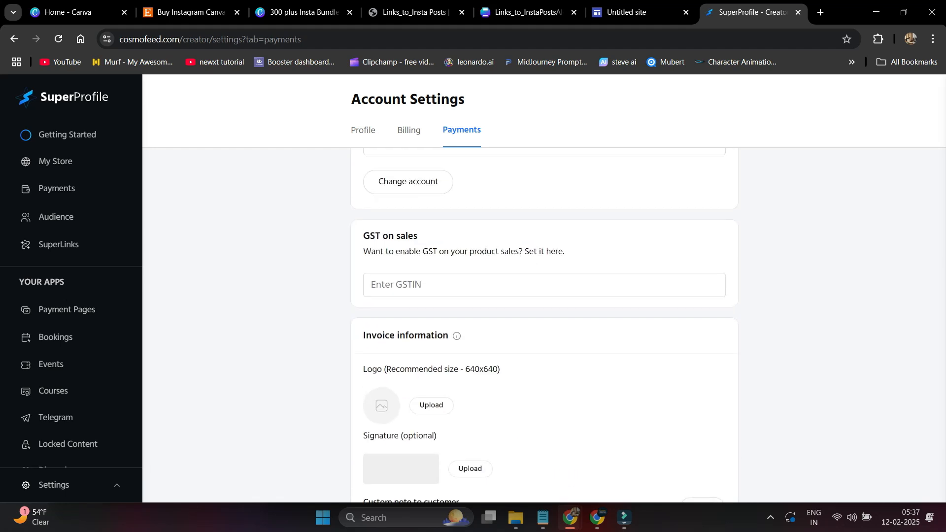
{"action": "scroll", "coordinate": [544, 325], "scroll_direction": "down", "scroll_amount": 3}
{"action": "scroll", "coordinate": [544, 326], "scroll_direction": "up", "scroll_amount": 7}
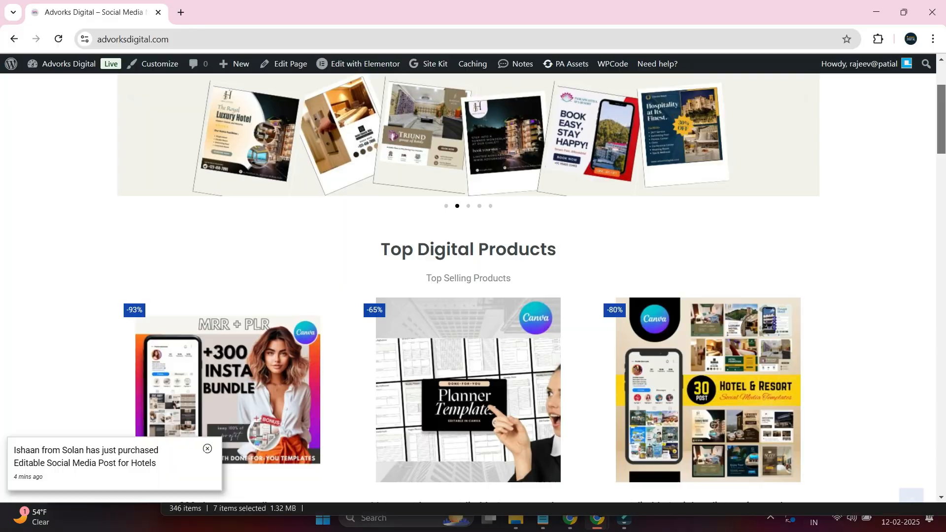
{"action": "scroll", "coordinate": [542, 296], "scroll_direction": "down", "scroll_amount": 2}
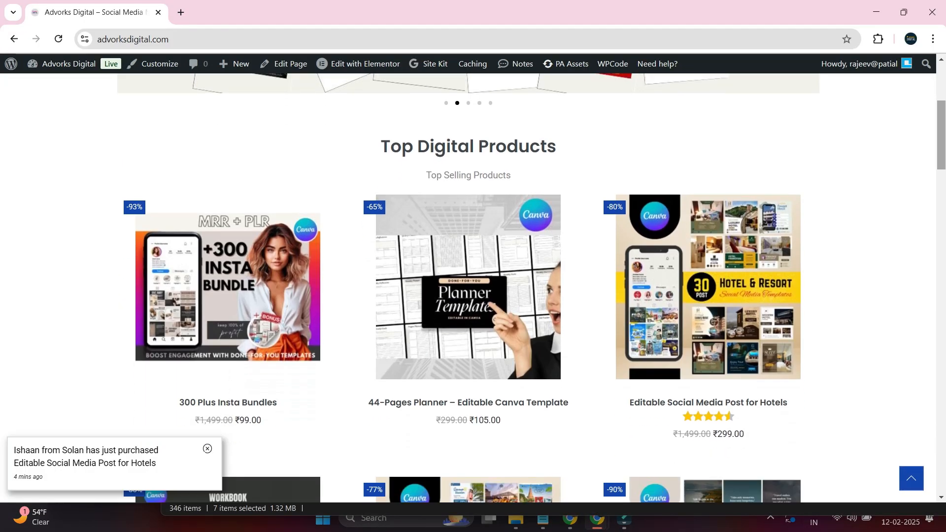
- Add the 300 Plus Insta Bundles to the cart and remove the travel story quotes item
{"action": "left_click", "coordinate": [247, 305]}
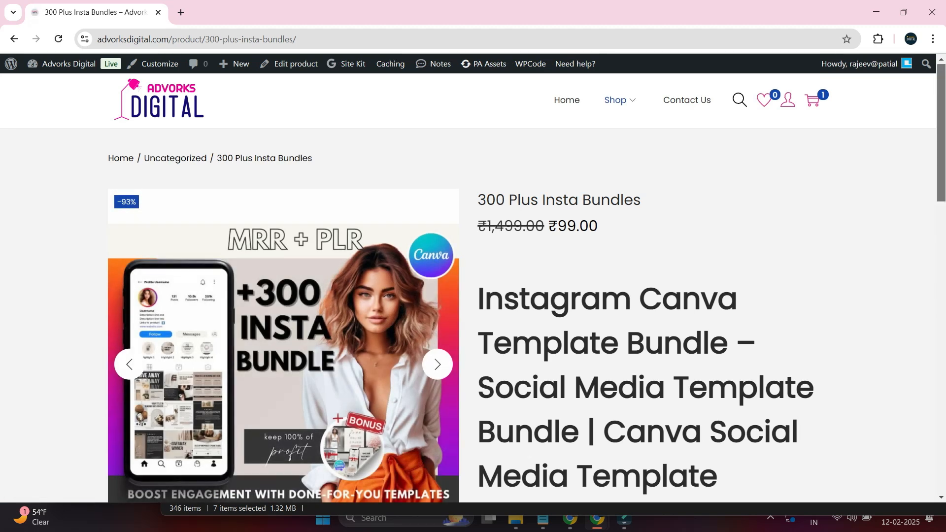
{"action": "scroll", "coordinate": [473, 276], "scroll_direction": "down", "scroll_amount": 2}
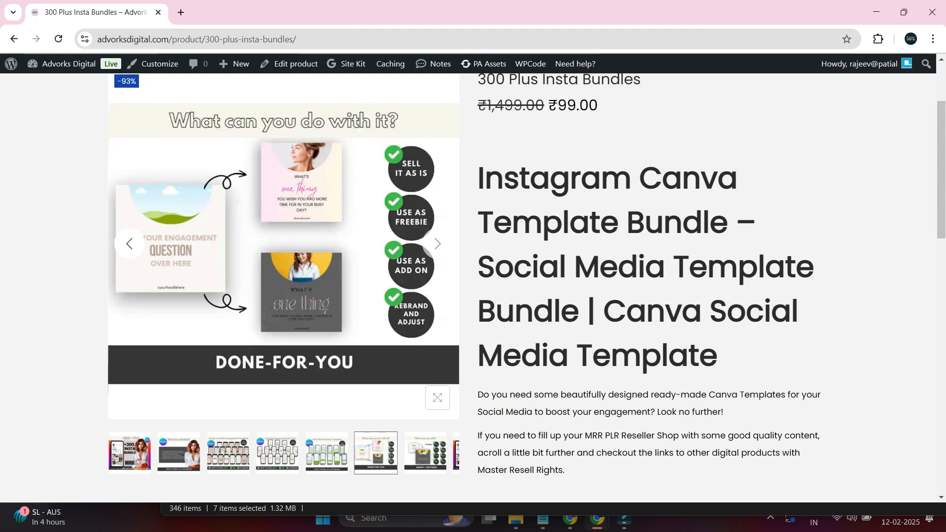
{"action": "scroll", "coordinate": [473, 285], "scroll_direction": "down", "scroll_amount": 5}
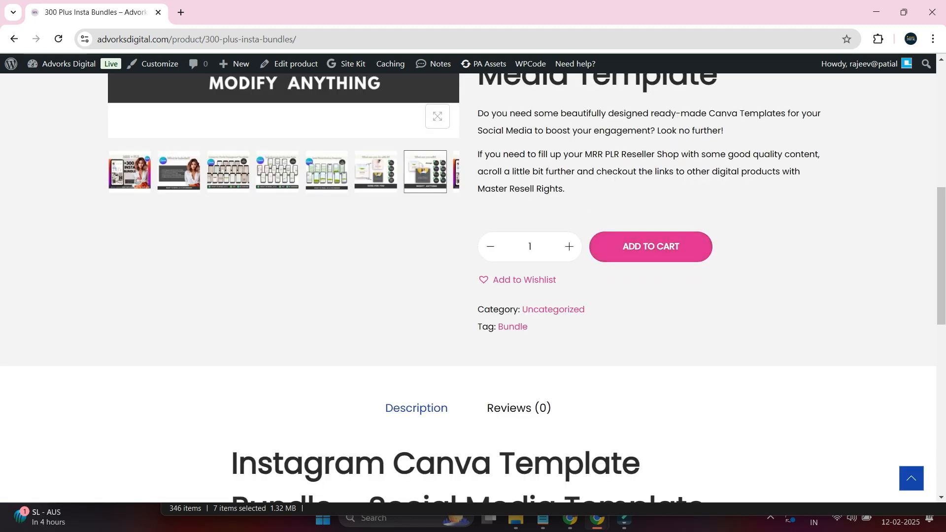
{"action": "scroll", "coordinate": [473, 276], "scroll_direction": "up", "scroll_amount": 4}
{"action": "left_click", "coordinate": [650, 461]}
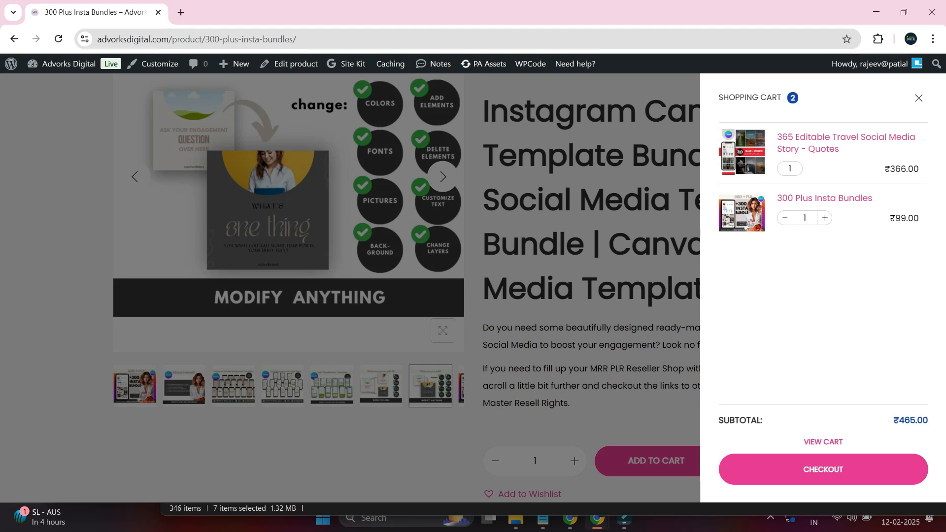
{"action": "left_click", "coordinate": [919, 132]}
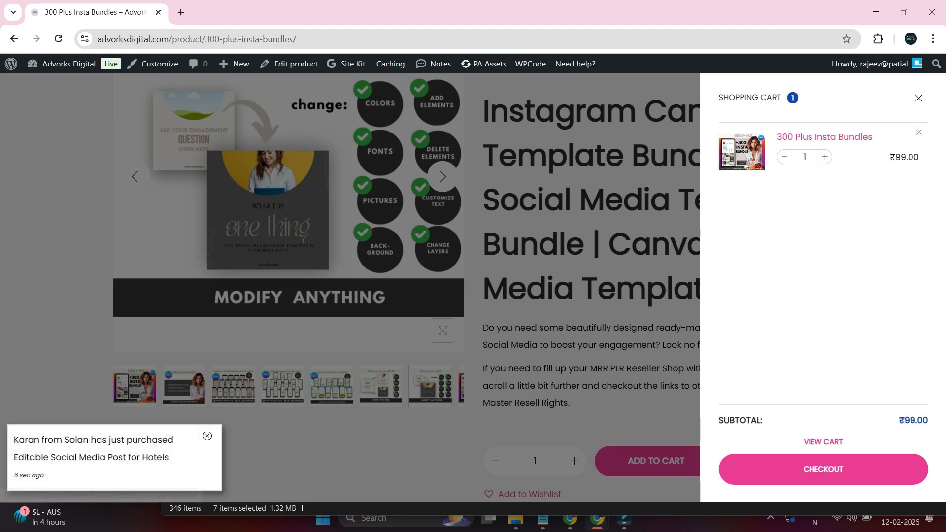